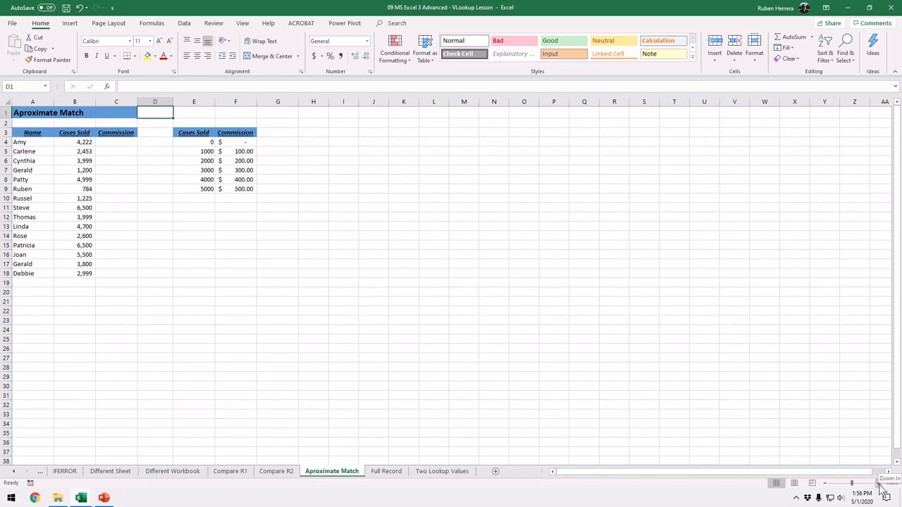
# Step: Examine the names and Cases Sold values in rows 4 to 18 alongside the empty Commission column
pyautogui.click(878, 484)
pyautogui.click(879, 483)
pyautogui.click(878, 484)
pyautogui.click(878, 483)
pyautogui.click(879, 484)
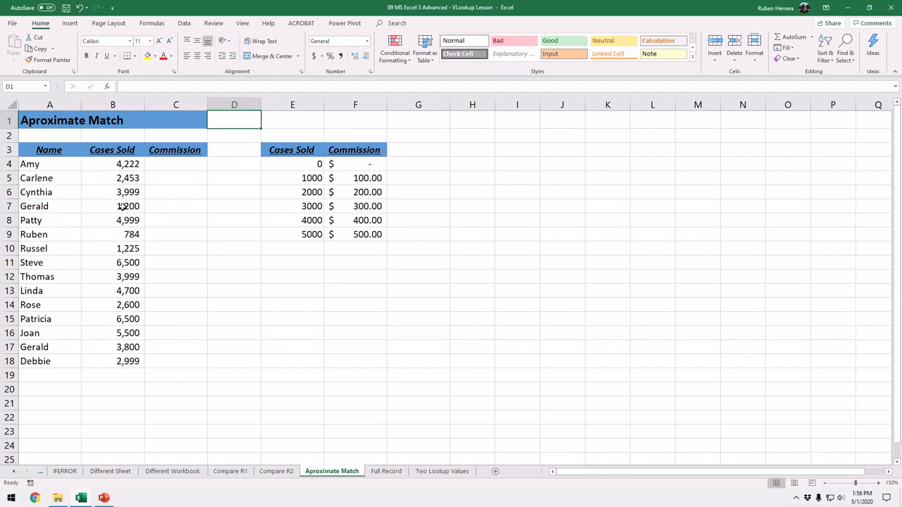
pyautogui.moveTo(49, 163); pyautogui.dragTo(102, 361)
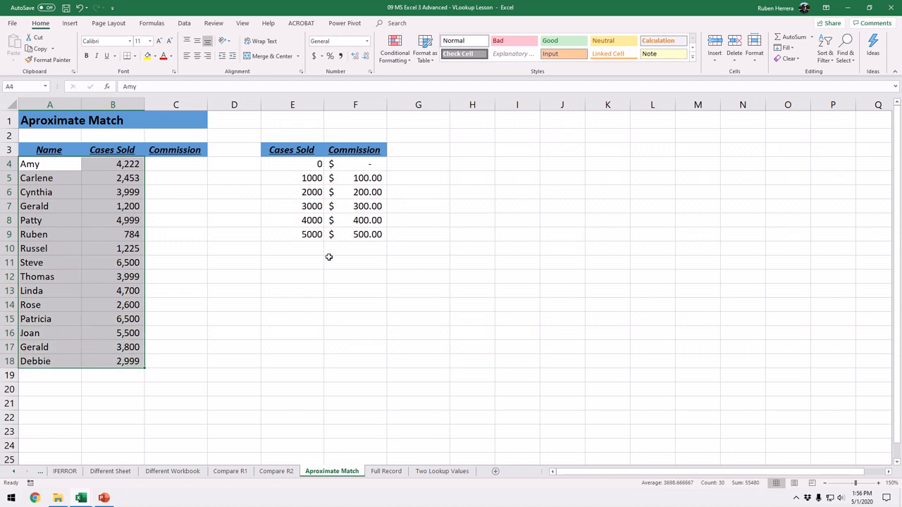
pyautogui.click(102, 250)
pyautogui.click(44, 169)
pyautogui.moveTo(46, 178); pyautogui.dragTo(35, 347)
pyautogui.moveTo(54, 168); pyautogui.dragTo(47, 361)
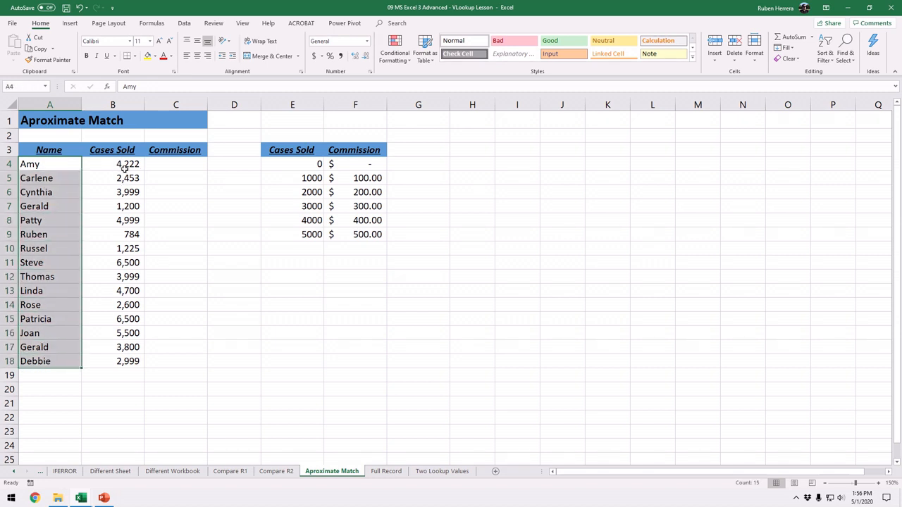
pyautogui.moveTo(122, 164); pyautogui.dragTo(126, 360)
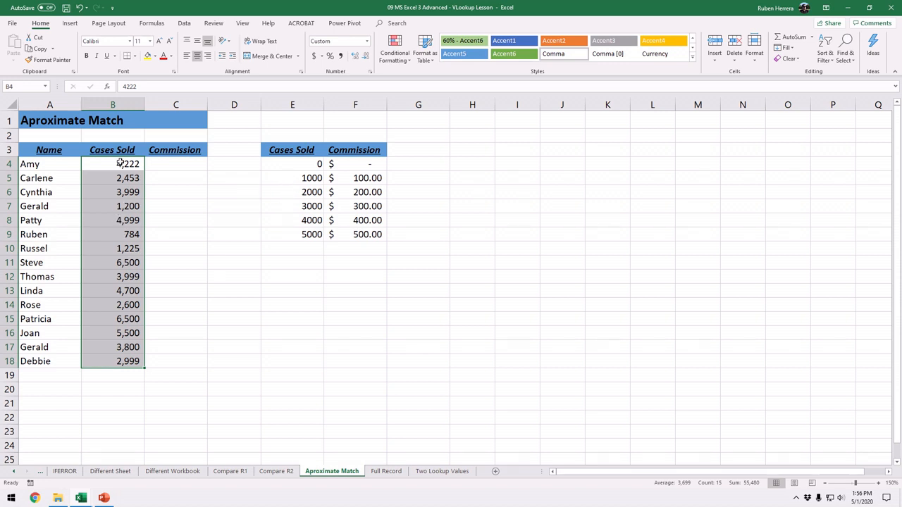
pyautogui.click(156, 224)
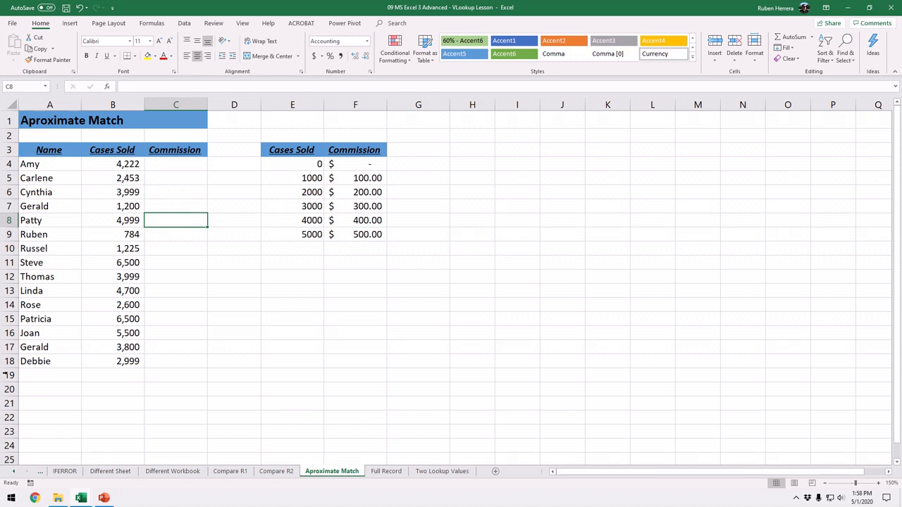
pyautogui.click(173, 166)
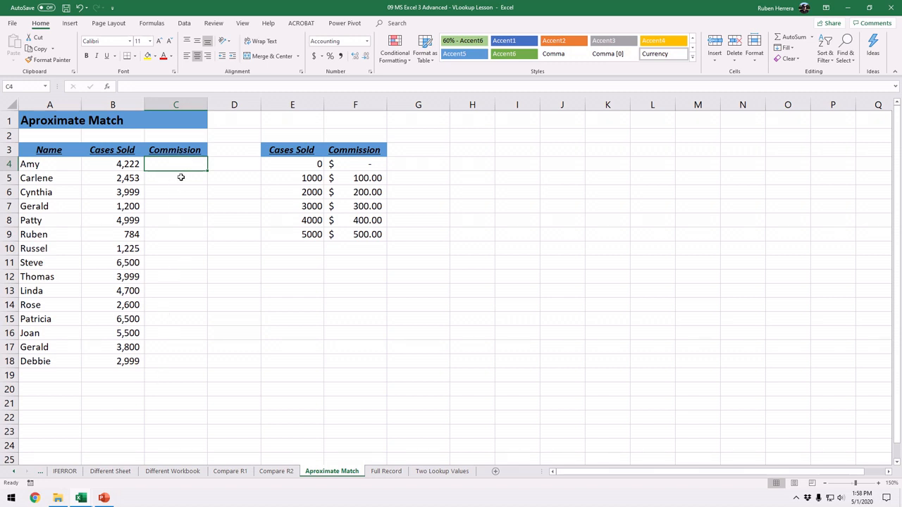
pyautogui.click(118, 166)
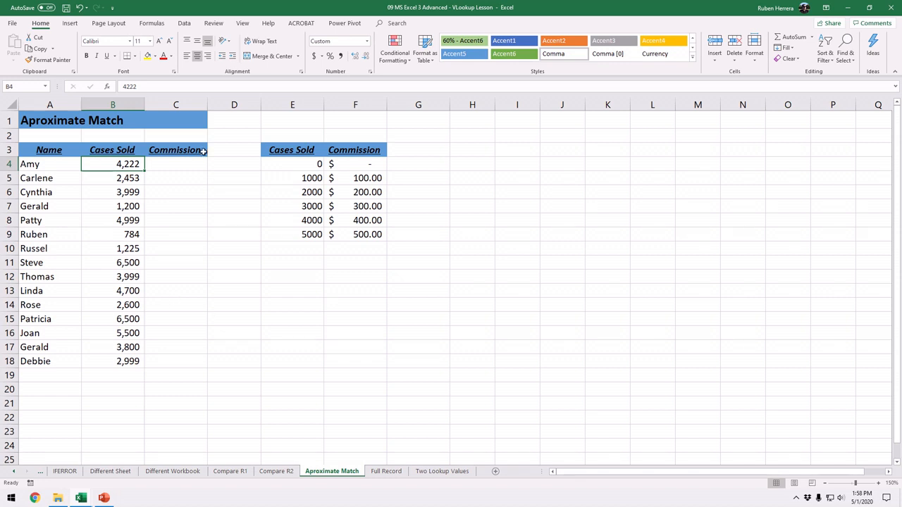
pyautogui.moveTo(420, 6)
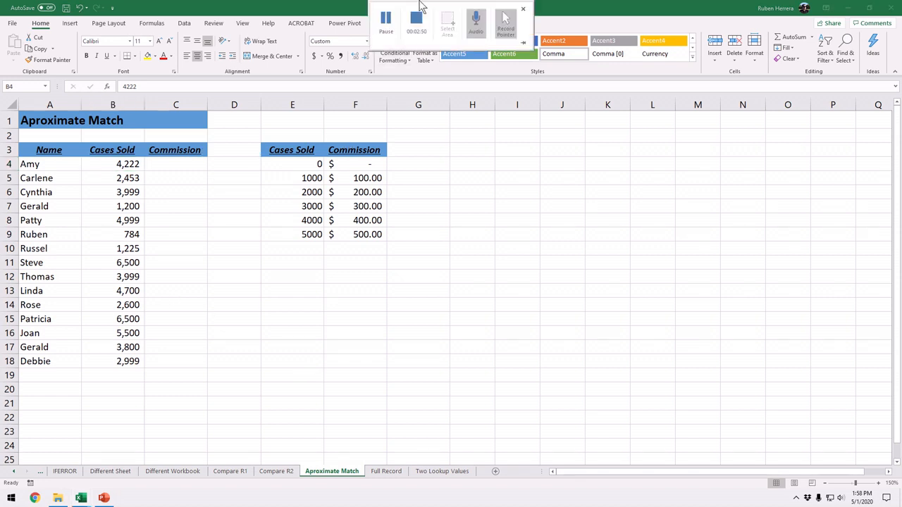
# Step: Start a VLOOKUP formula in the first Commission cell, C4, using B4 as the lookup value
pyautogui.click(174, 164)
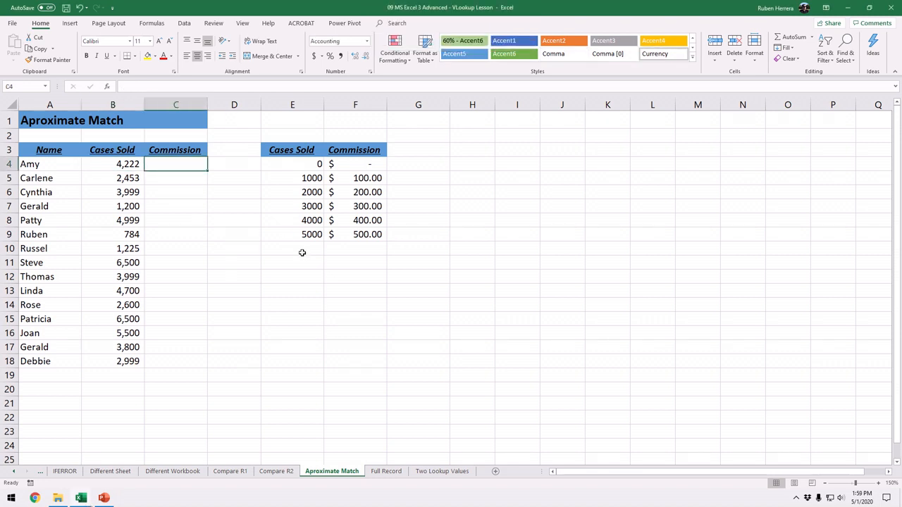
pyautogui.write('=v')
pyautogui.press('Down')
pyautogui.press('Down')
pyautogui.press('Down')
pyautogui.press('Down')
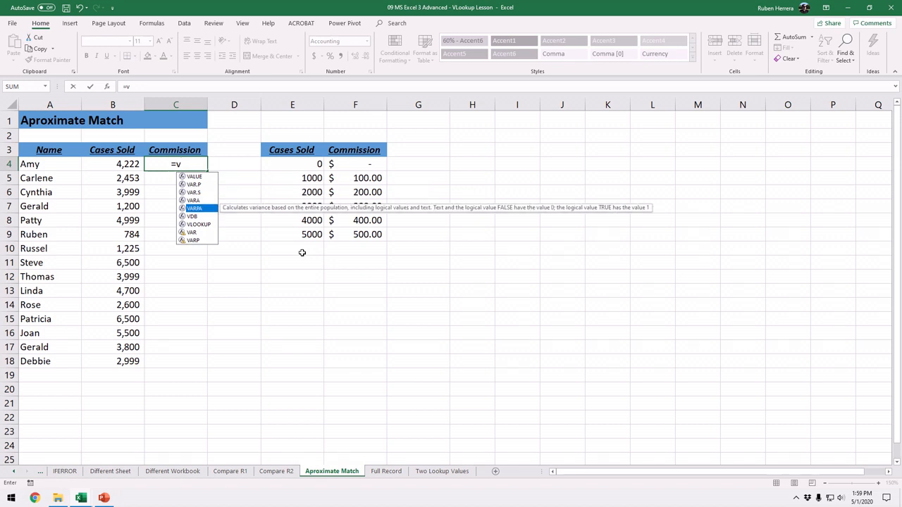
pyautogui.press('Down')
pyautogui.press('Down')
pyautogui.press('Tab')
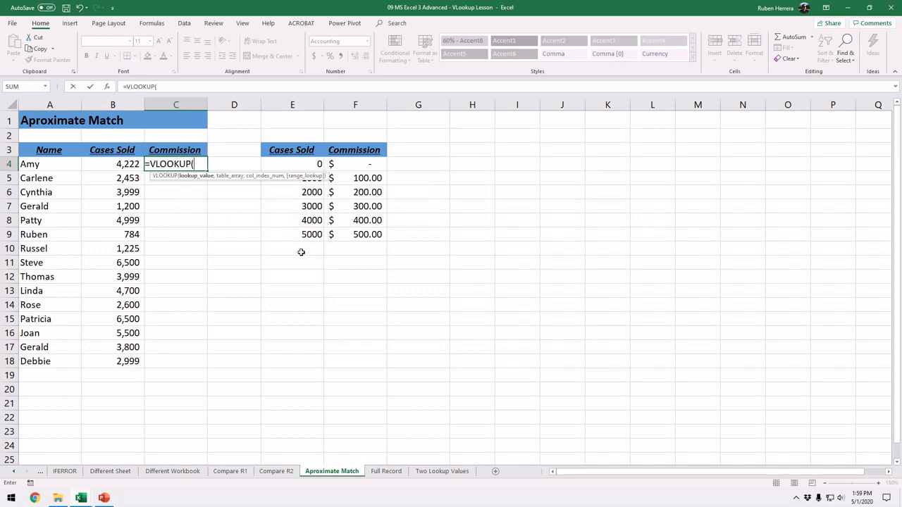
pyautogui.click(112, 163)
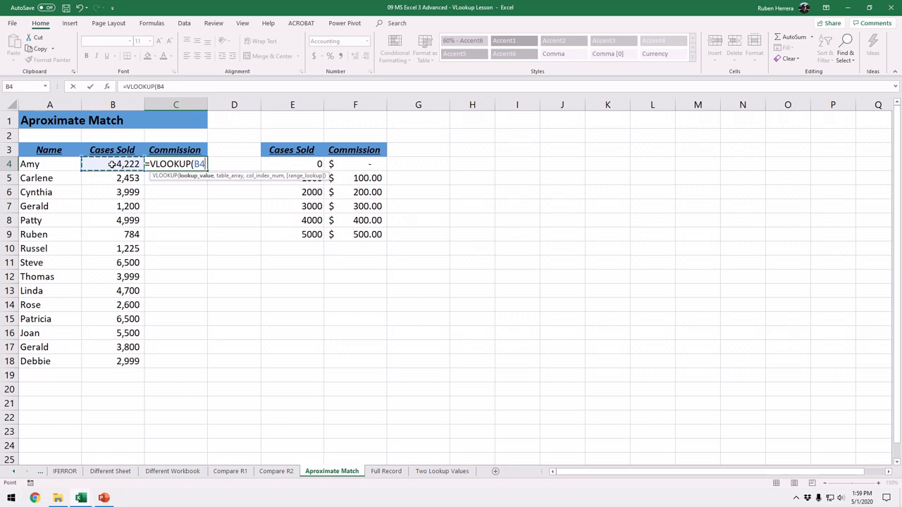
pyautogui.write(',')
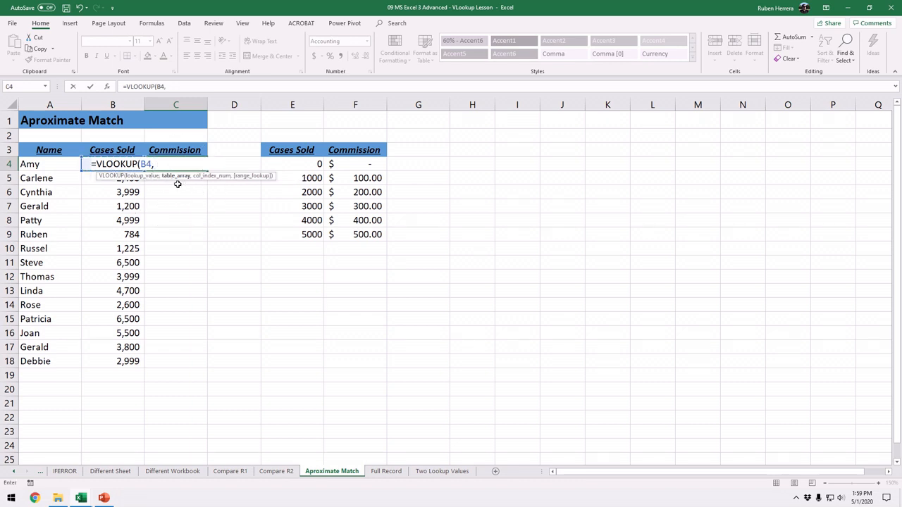
pyautogui.moveTo(296, 105); pyautogui.dragTo(353, 105)
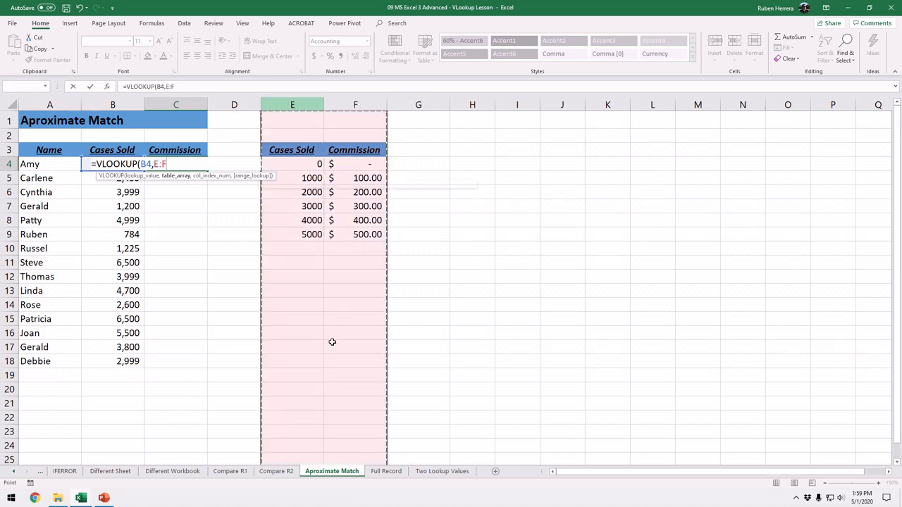
pyautogui.moveTo(280, 152); pyautogui.dragTo(356, 234)
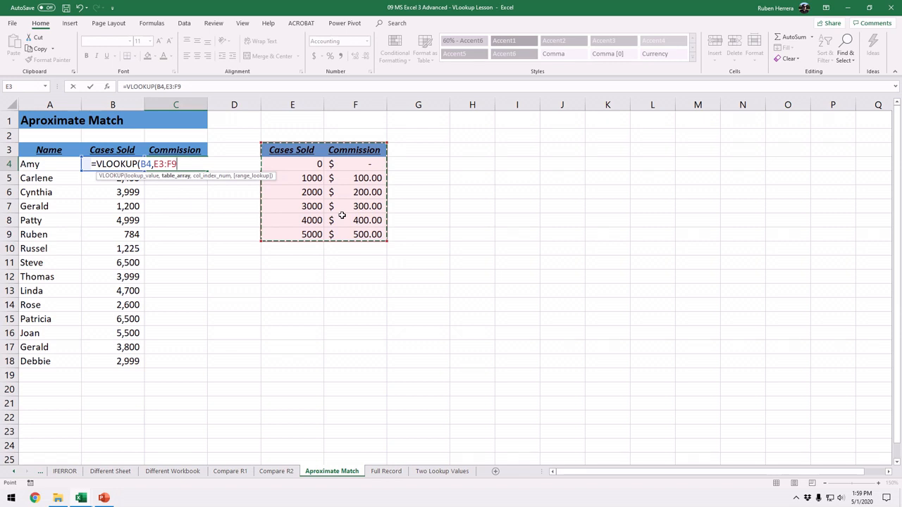
pyautogui.press('F4')
pyautogui.press('BackSpace')
pyautogui.press('BackSpace')
pyautogui.press('BackSpace')
pyautogui.press('BackSpace')
pyautogui.press('BackSpace')
pyautogui.press('BackSpace')
pyautogui.press('BackSpace')
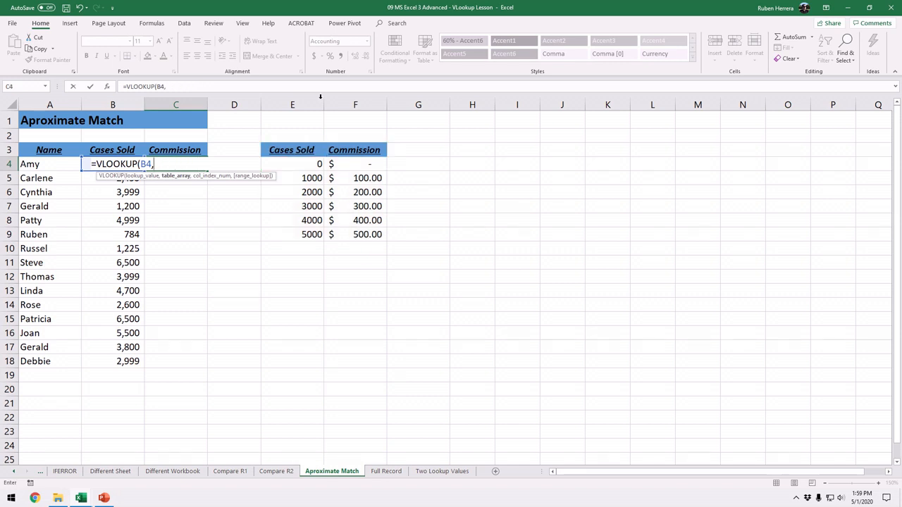
# Step: Complete C4's VLOOKUP with columns E:F as the table array, column index 2 and TRUE for approximate match
pyautogui.moveTo(317, 104); pyautogui.dragTo(366, 101)
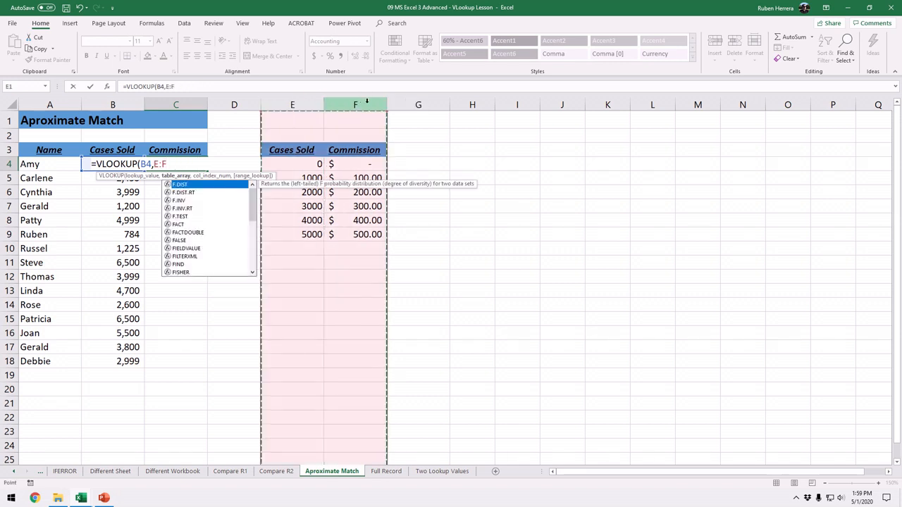
pyautogui.write(',')
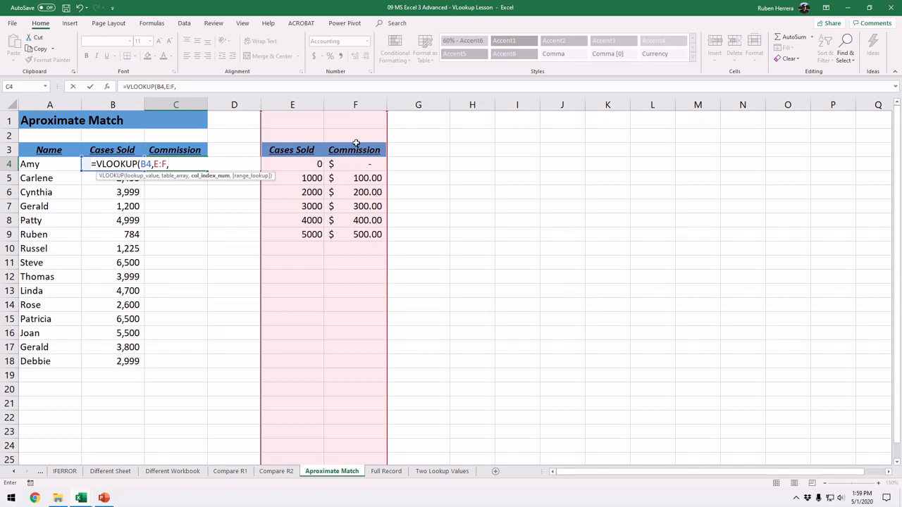
pyautogui.write('2,')
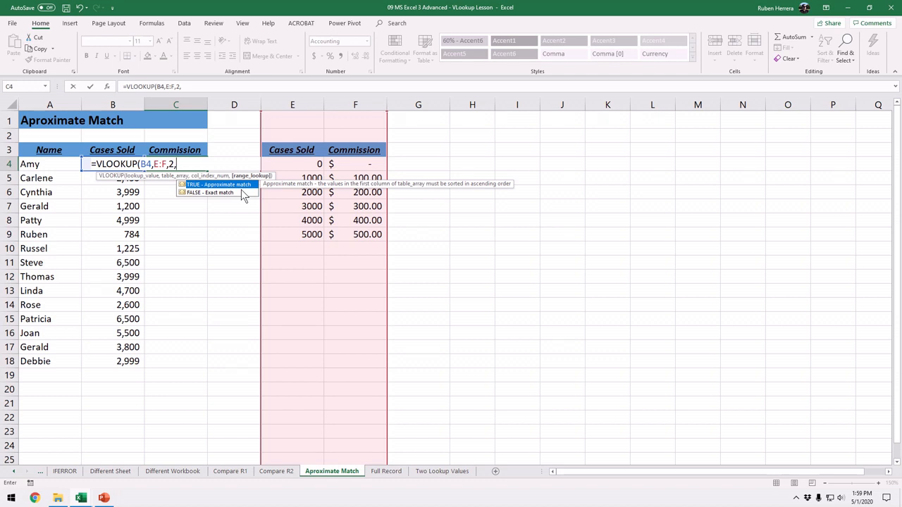
pyautogui.click(241, 191)
pyautogui.press('Up')
pyautogui.press('Down')
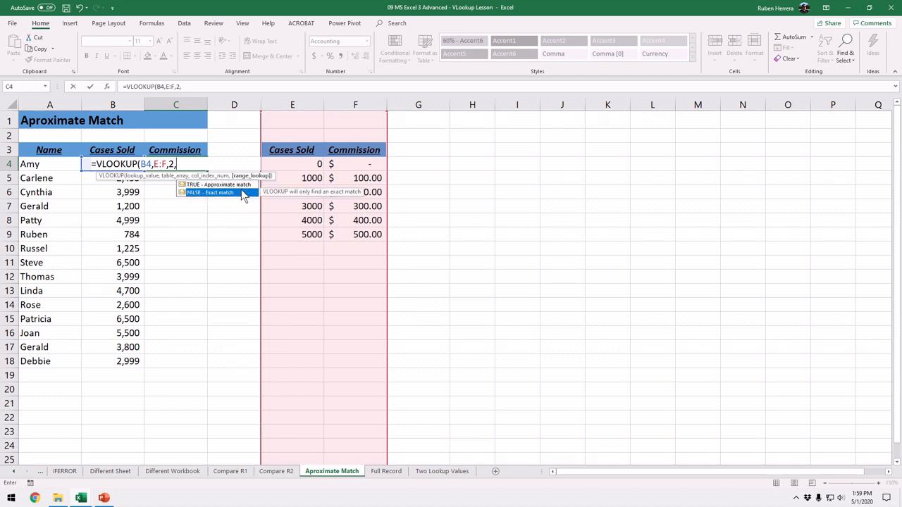
pyautogui.press('Up')
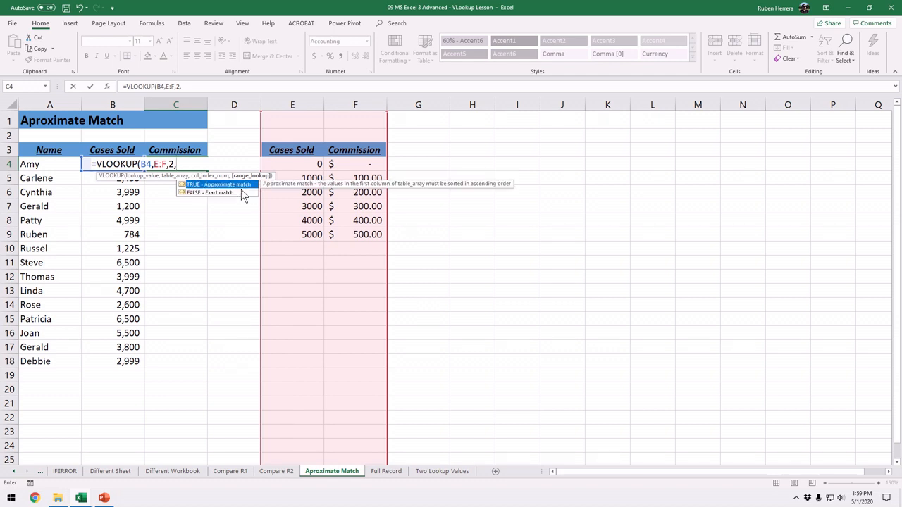
pyautogui.press('Tab')
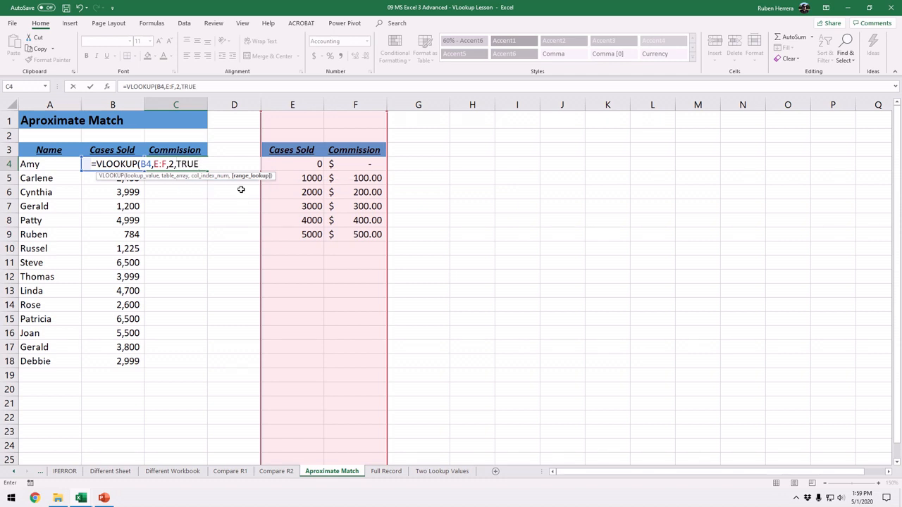
pyautogui.write(')')
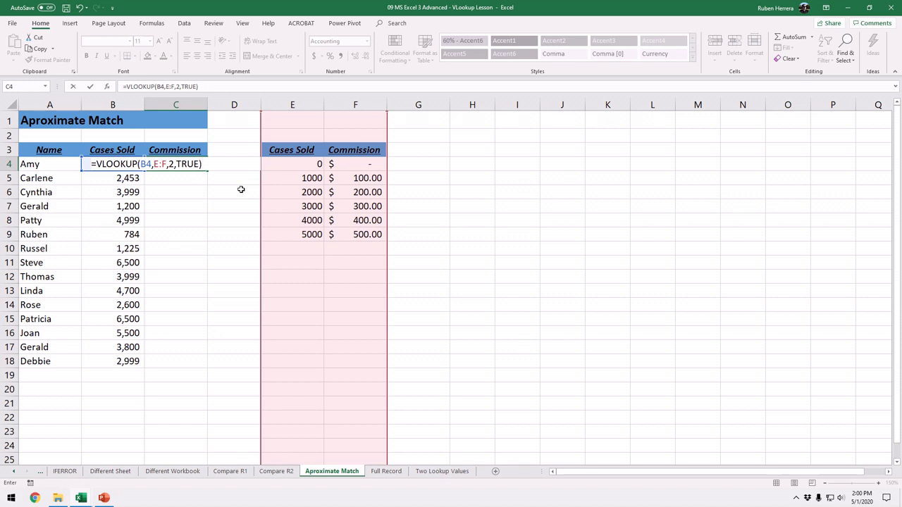
pyautogui.press('Left')
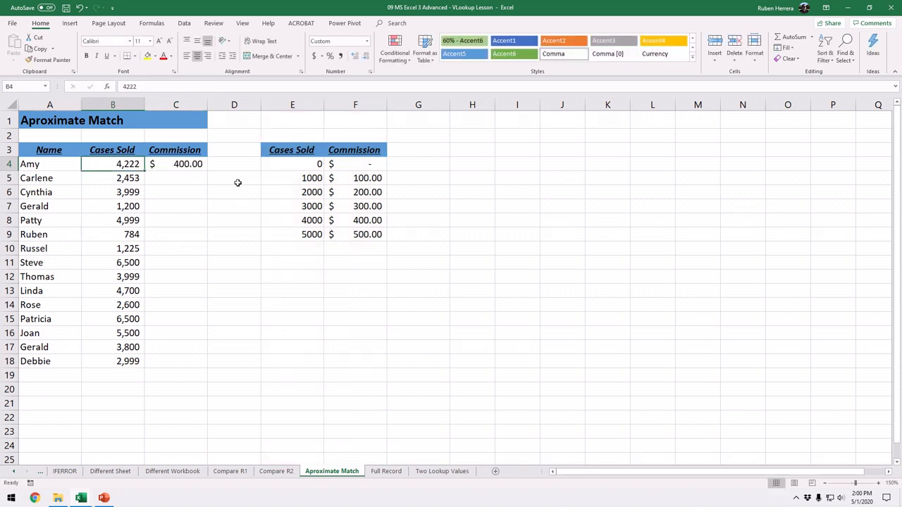
# Step: Remove the range_lookup argument from C4's VLOOKUP formula and re-enter it as TRUE
pyautogui.doubleClick(196, 167)
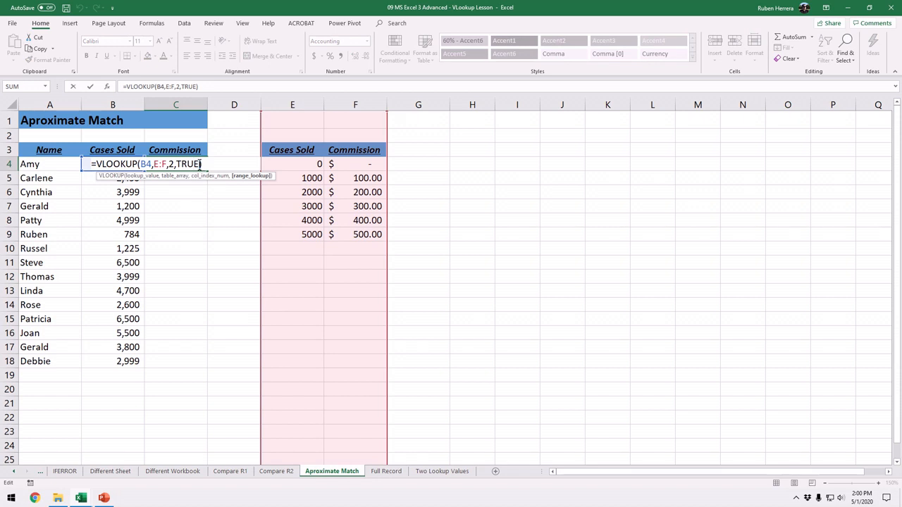
pyautogui.press('BackSpace')
pyautogui.press('BackSpace')
pyautogui.press('BackSpace')
pyautogui.press('BackSpace')
pyautogui.press('BackSpace')
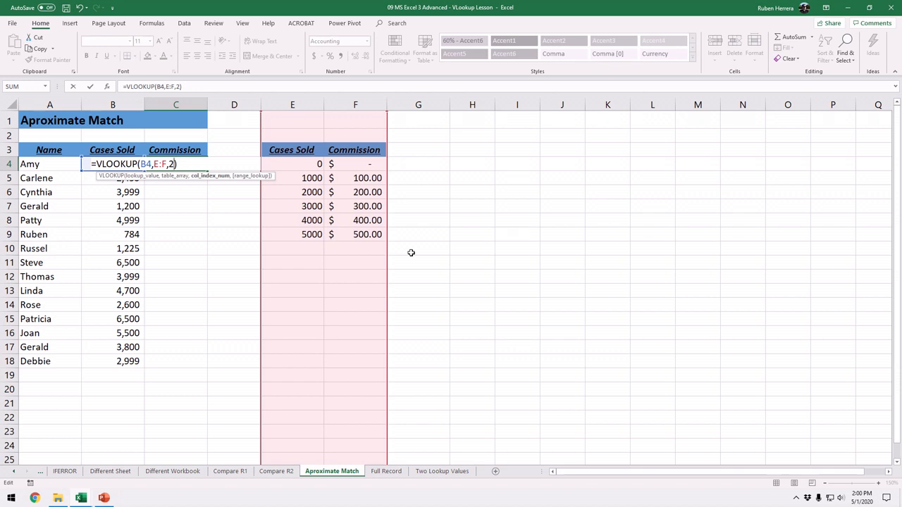
pyautogui.write(',')
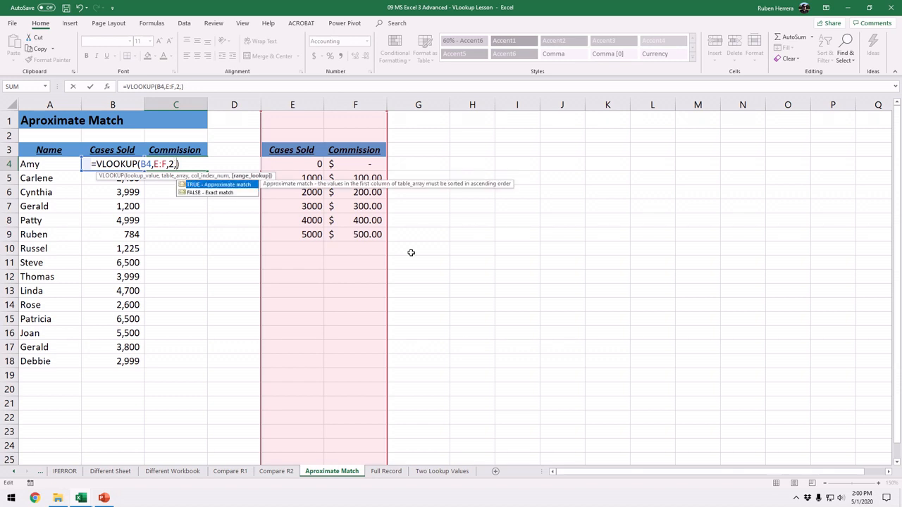
pyautogui.press('Tab')
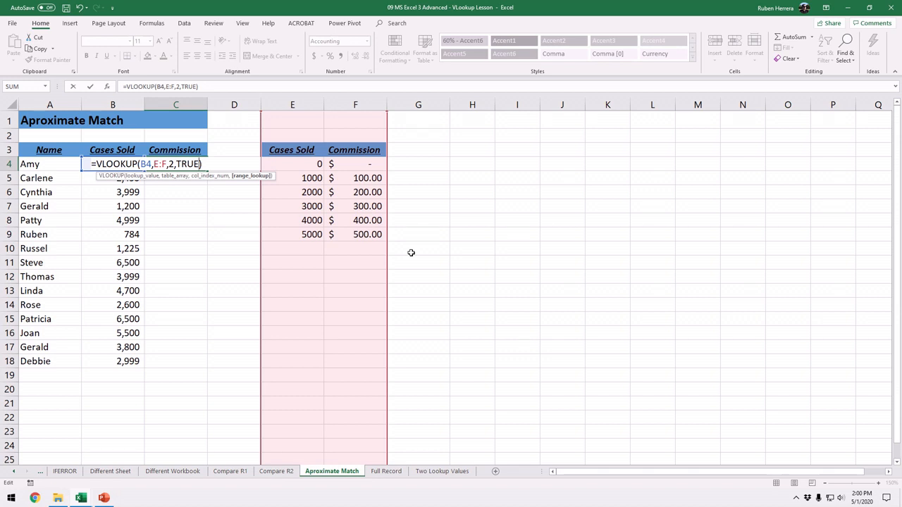
pyautogui.press('Return')
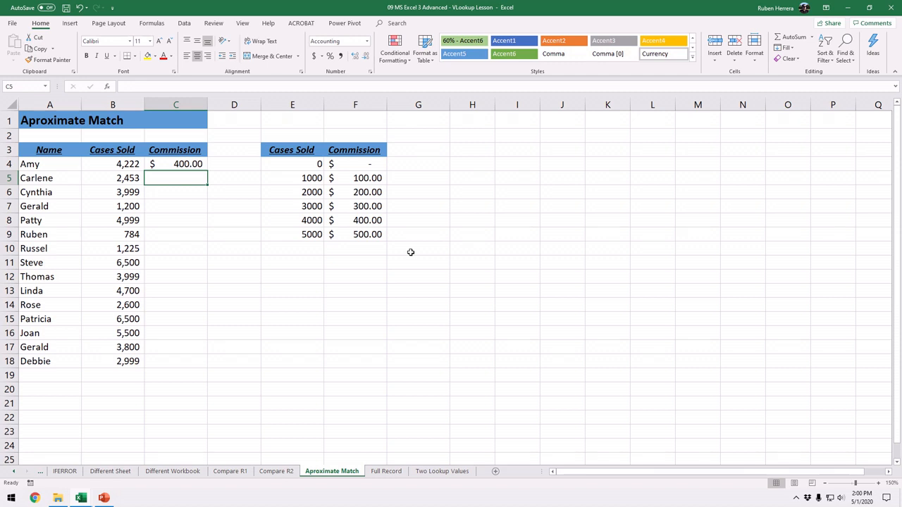
# Step: Fill the VLOOKUP formula from C4 down through C18 and review the formula in C4
pyautogui.click(189, 165)
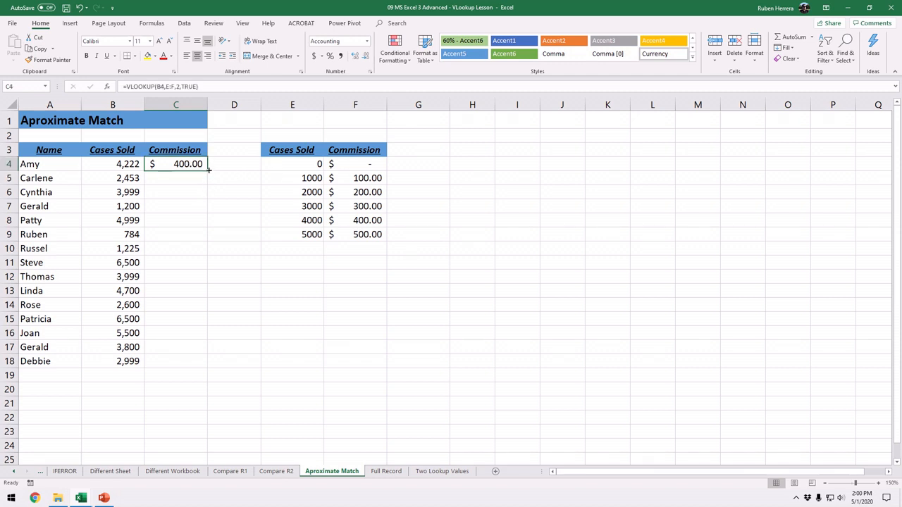
pyautogui.doubleClick(208, 170)
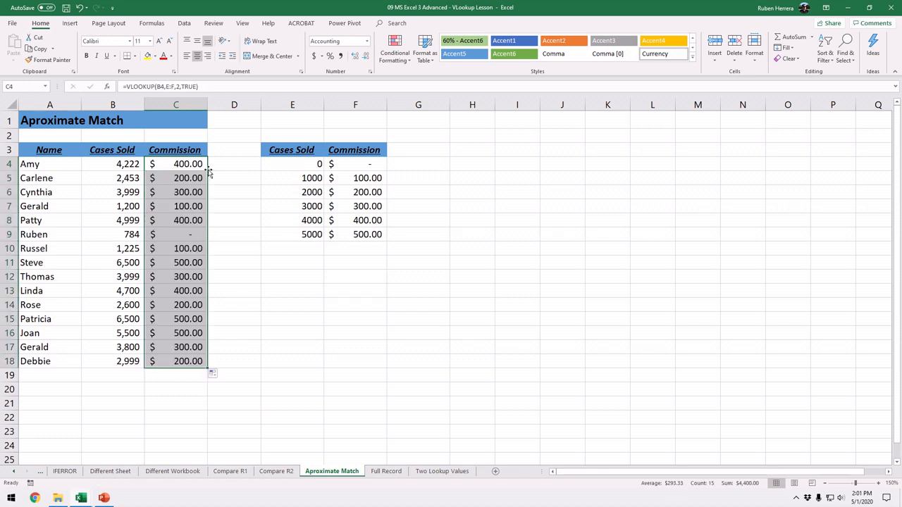
pyautogui.click(275, 301)
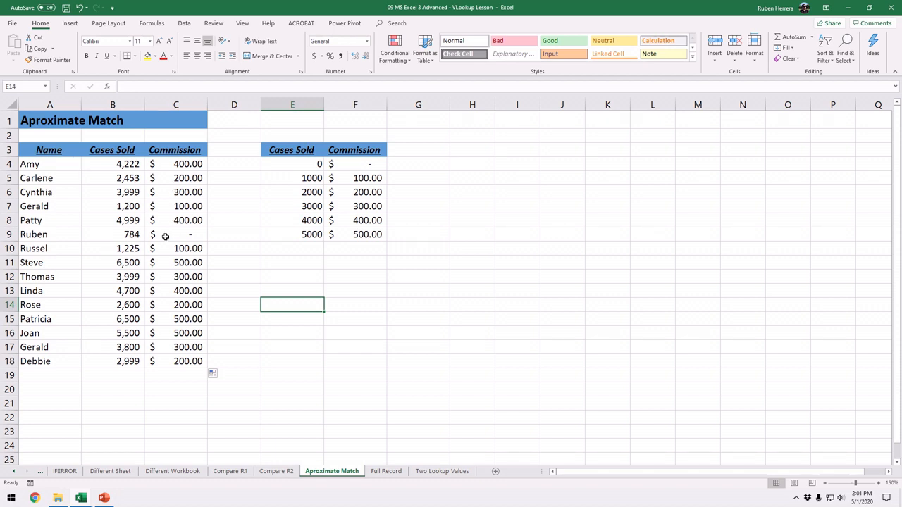
pyautogui.click(178, 168)
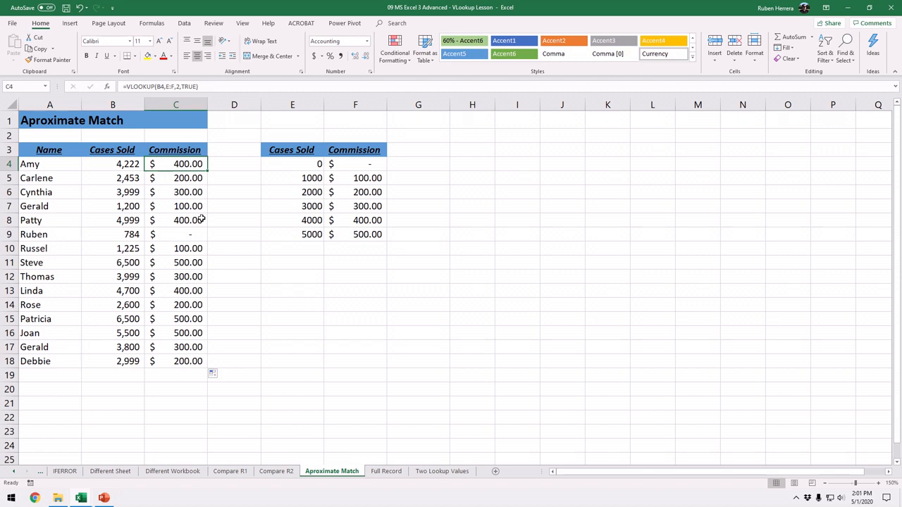
pyautogui.doubleClick(186, 164)
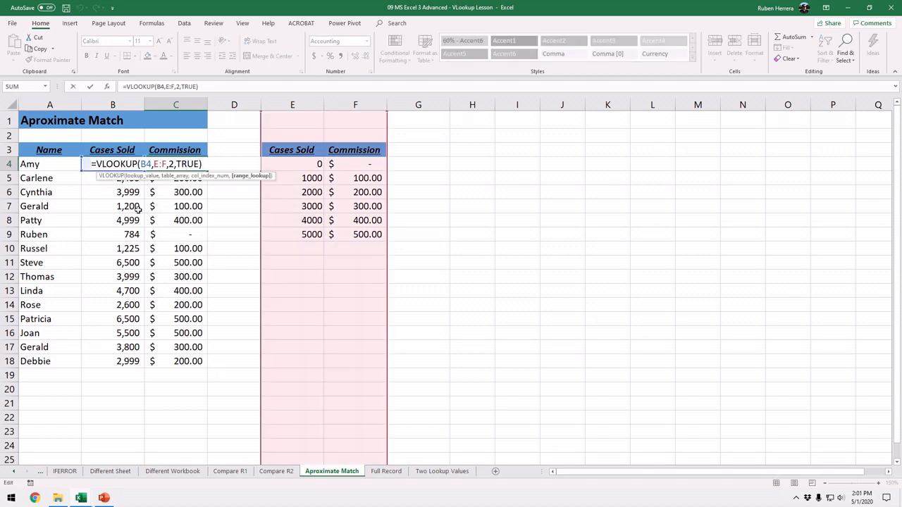
pyautogui.press('Escape')
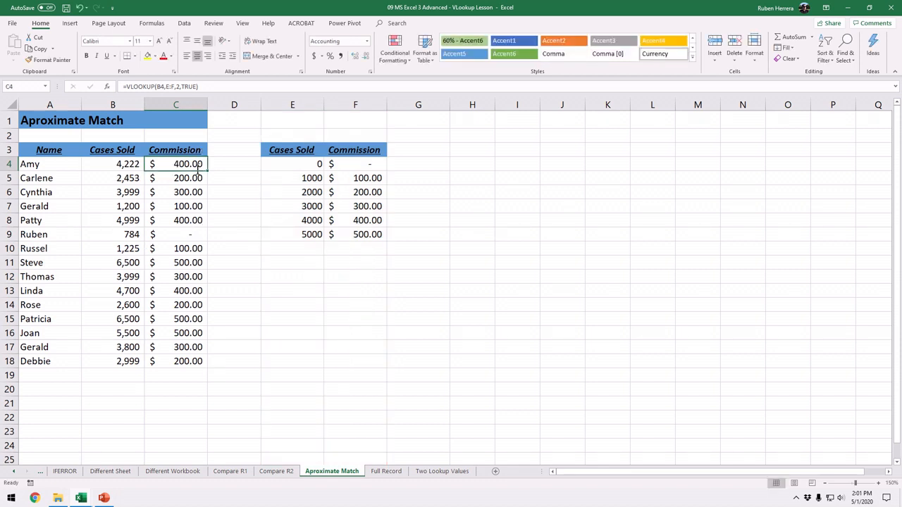
# Step: Review C4's VLOOKUP formula and walk through the Cases Sold thresholds in E4:E9 of the tier table
pyautogui.doubleClick(197, 164)
pyautogui.press('Escape')
pyautogui.click(304, 164)
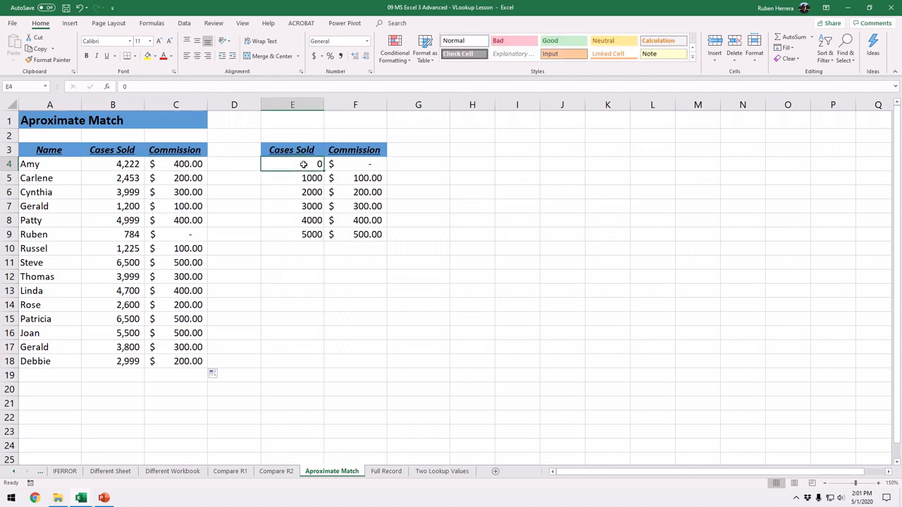
pyautogui.click(298, 178)
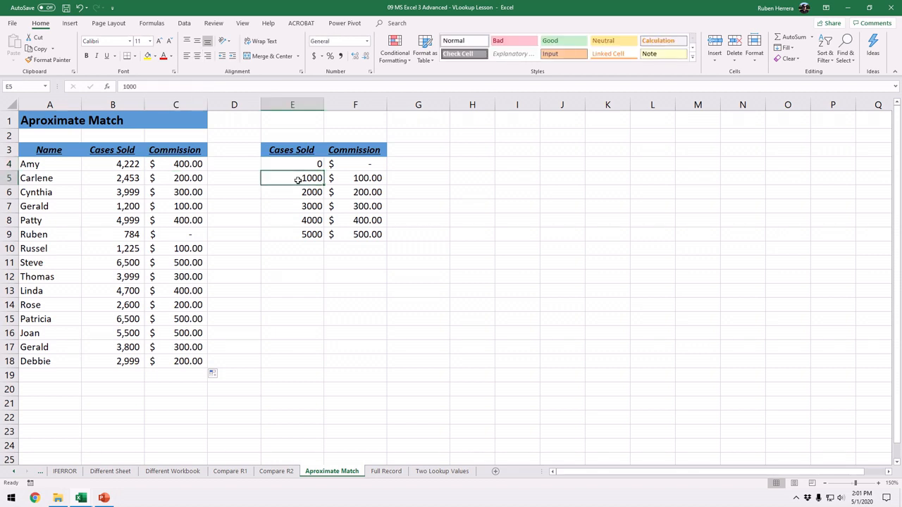
pyautogui.click(294, 191)
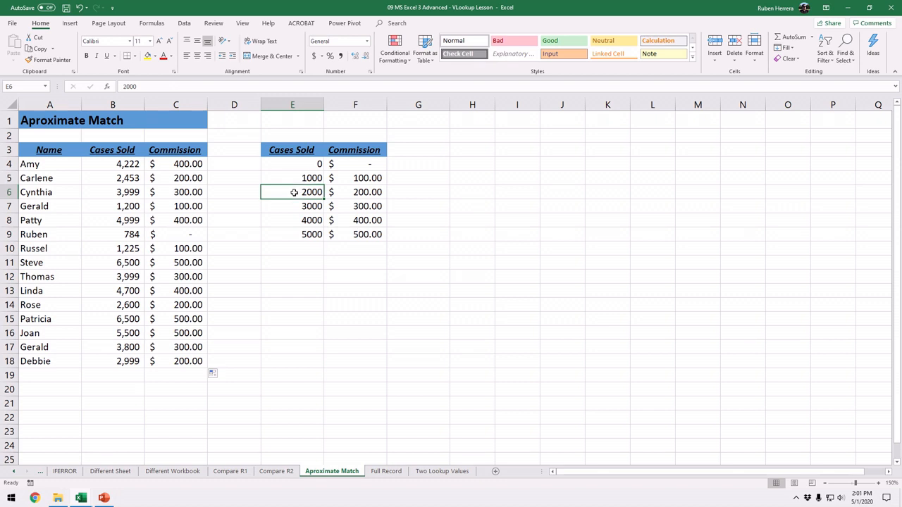
pyautogui.click(295, 207)
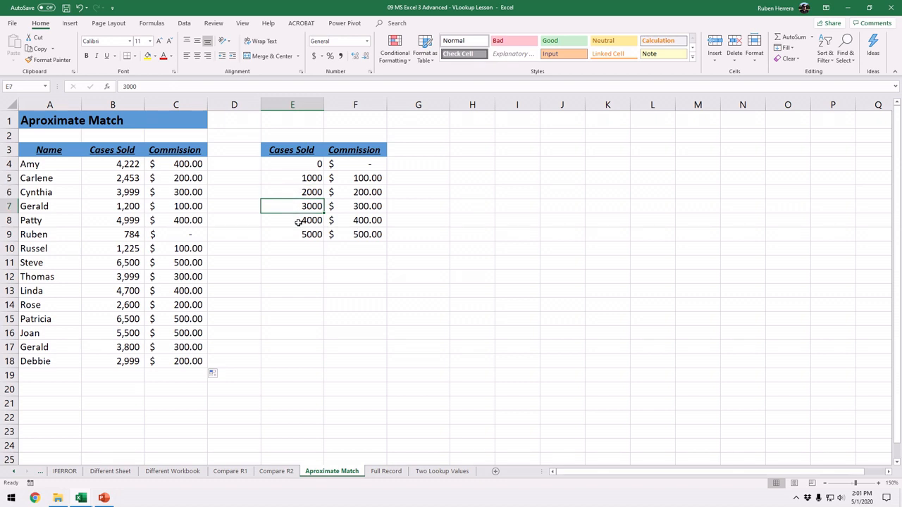
pyautogui.click(298, 222)
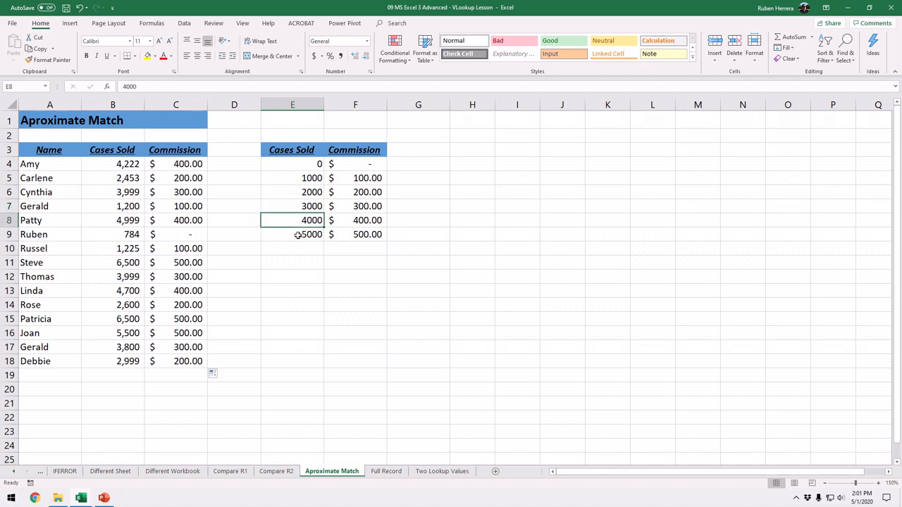
pyautogui.click(298, 235)
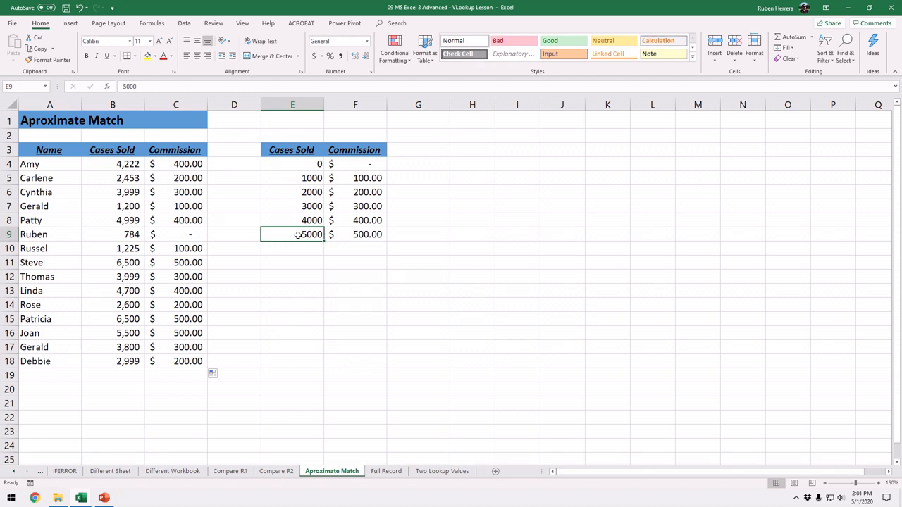
pyautogui.click(296, 221)
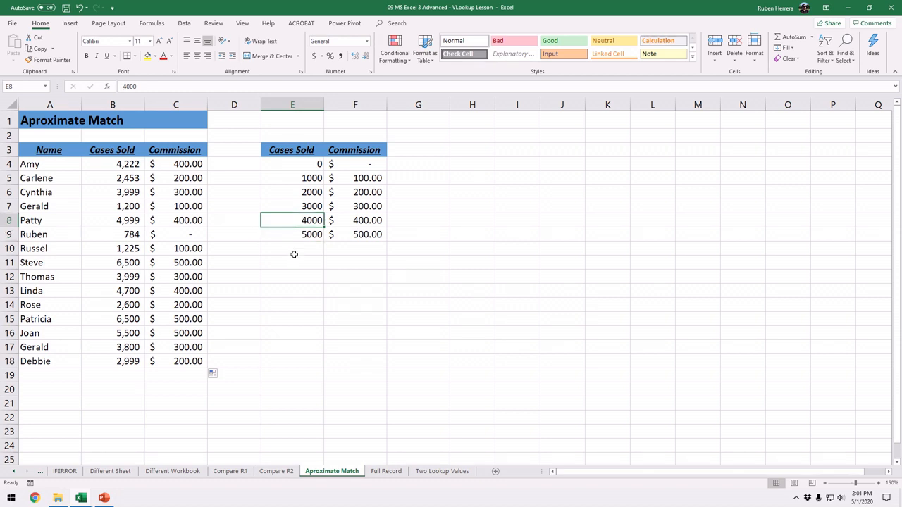
pyautogui.click(293, 235)
pyautogui.click(294, 218)
# Step: Compare the Cases Sold tiers with their commissions in E5:F9 and recheck the VLOOKUP arguments in C4
pyautogui.moveTo(294, 220); pyautogui.dragTo(383, 220)
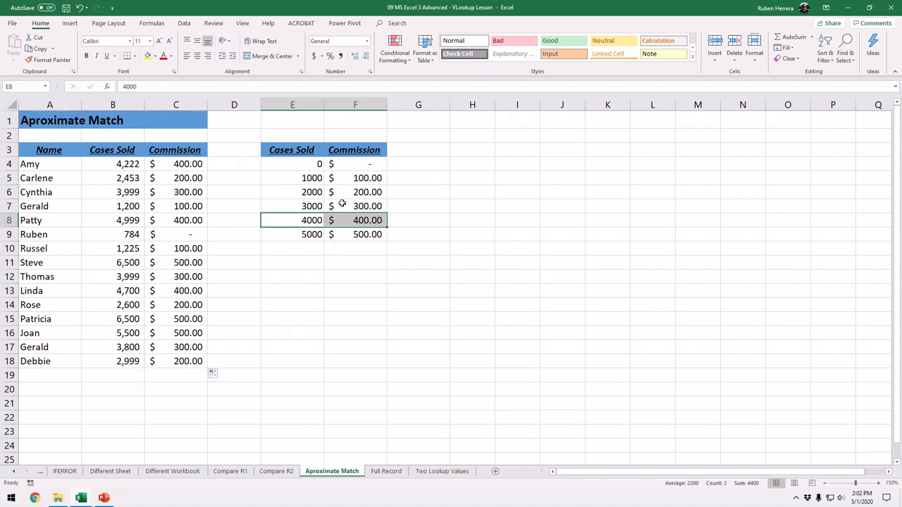
pyautogui.click(356, 179)
pyautogui.moveTo(302, 177); pyautogui.dragTo(292, 237)
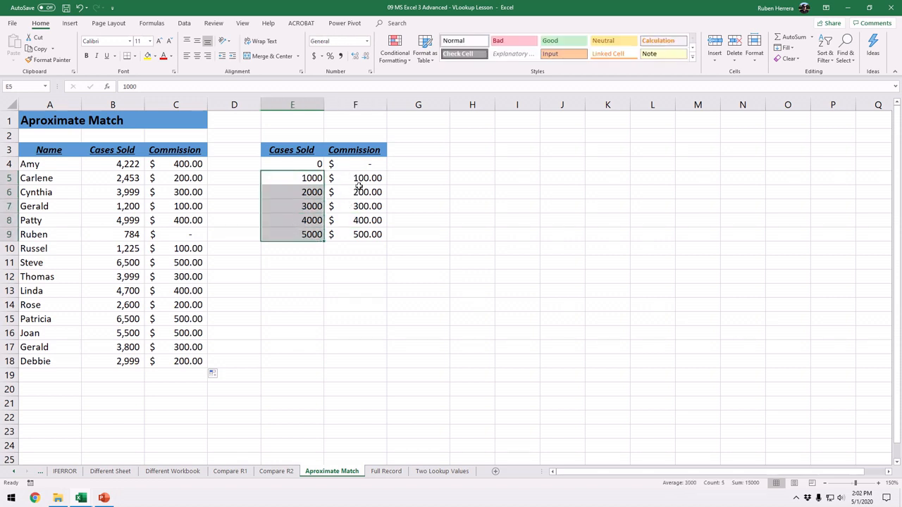
pyautogui.moveTo(358, 180); pyautogui.dragTo(356, 233)
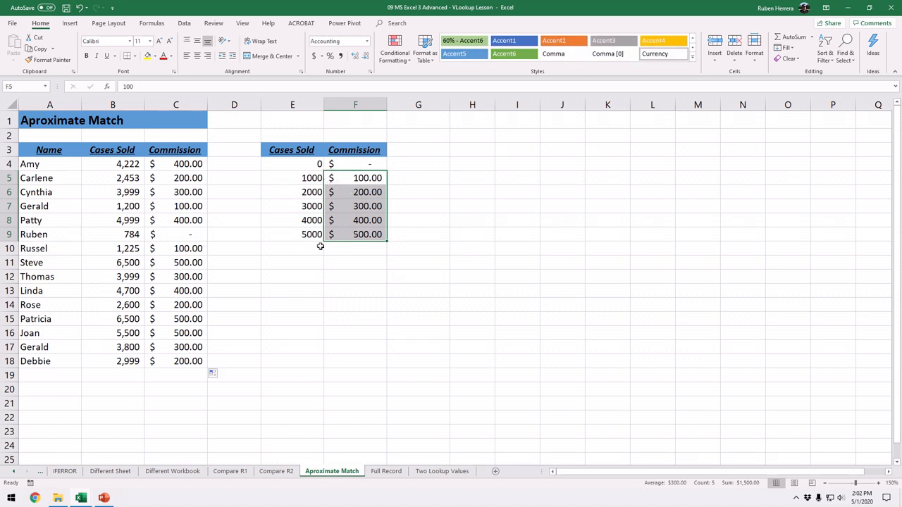
pyautogui.click(300, 177)
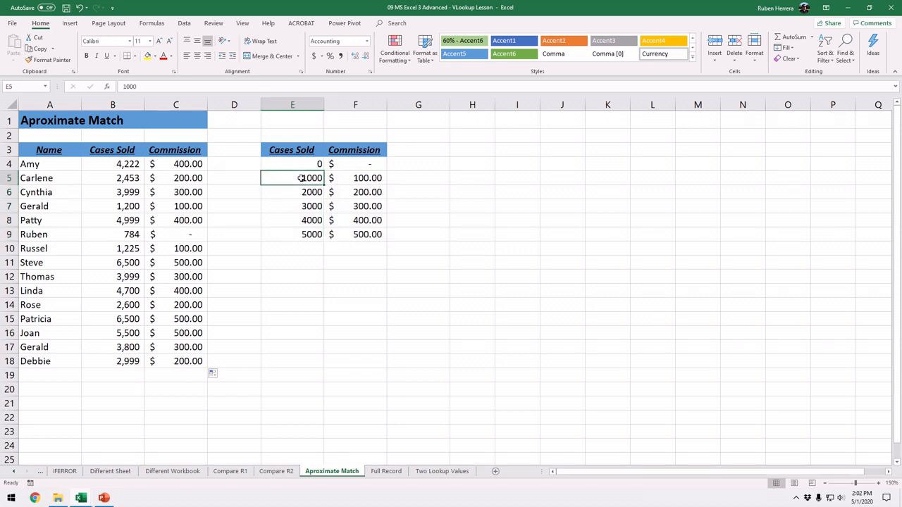
pyautogui.click(299, 234)
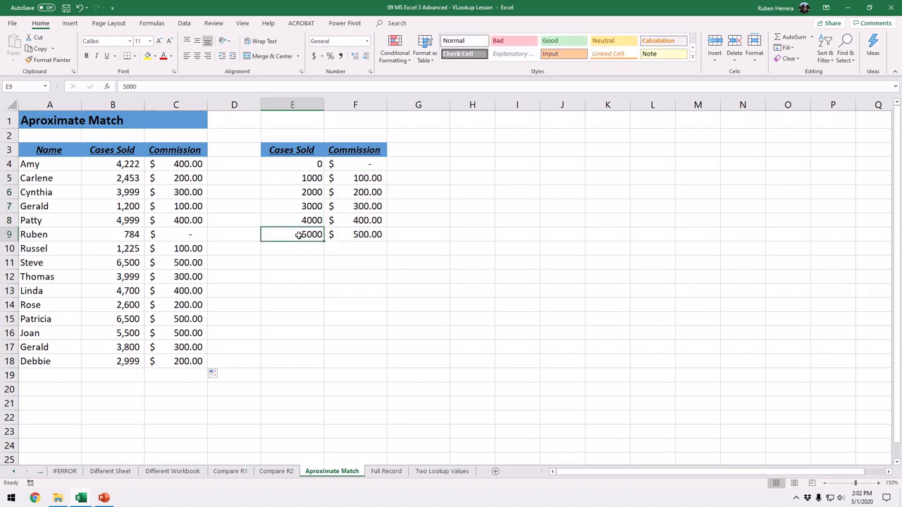
pyautogui.moveTo(299, 178); pyautogui.dragTo(334, 234)
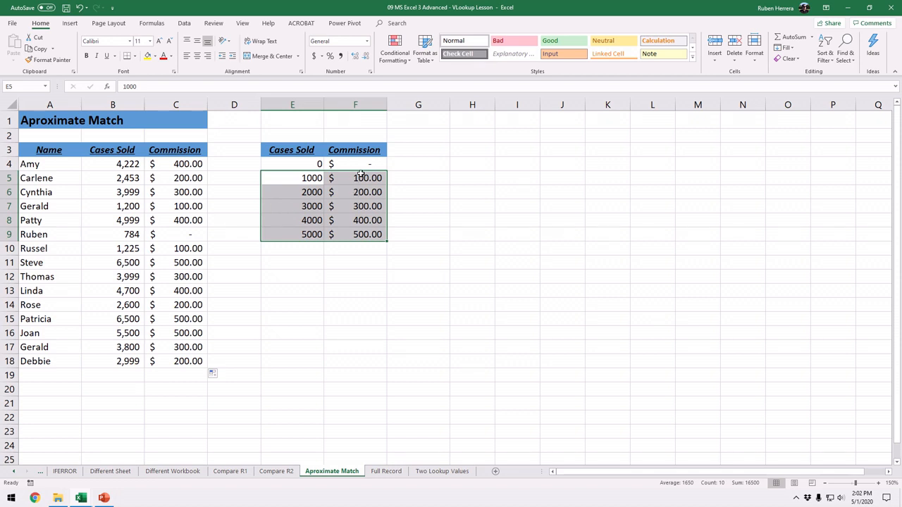
pyautogui.doubleClick(186, 164)
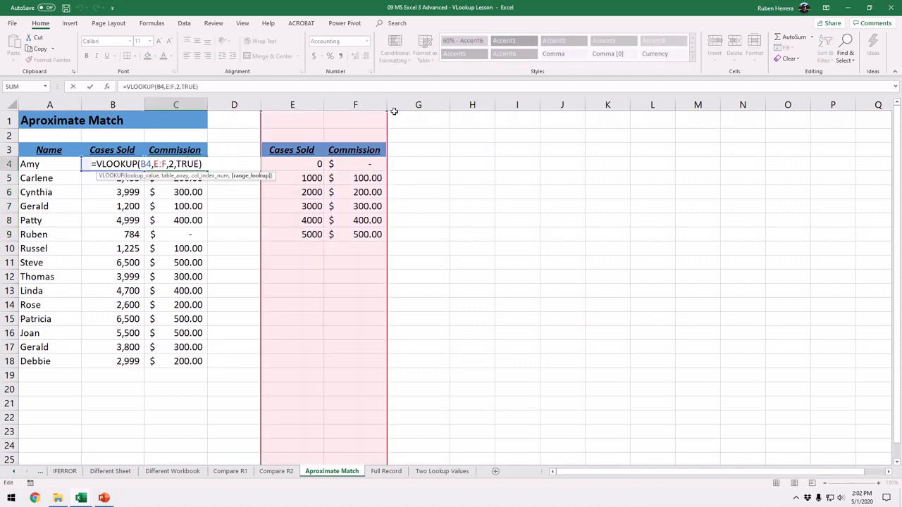
pyautogui.moveTo(460, 13)
pyautogui.press('Escape')
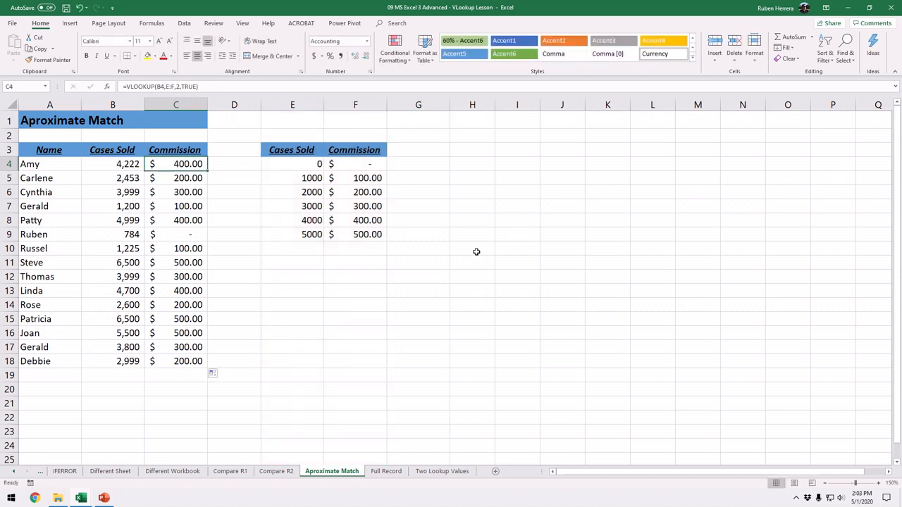
# Step: Switch to the Full Record sheet and examine the customer table's ID column and its fields from FirstName to Phone Number
pyautogui.click(387, 472)
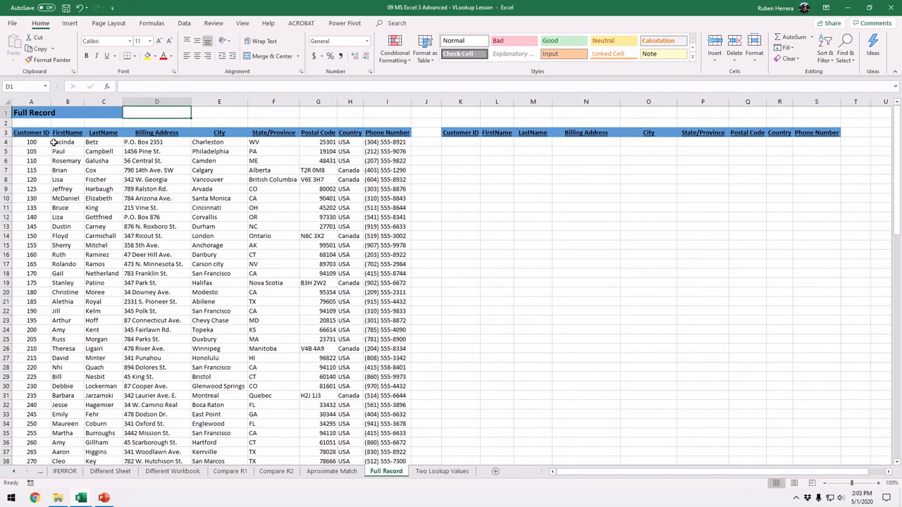
pyautogui.moveTo(53, 142); pyautogui.dragTo(380, 142)
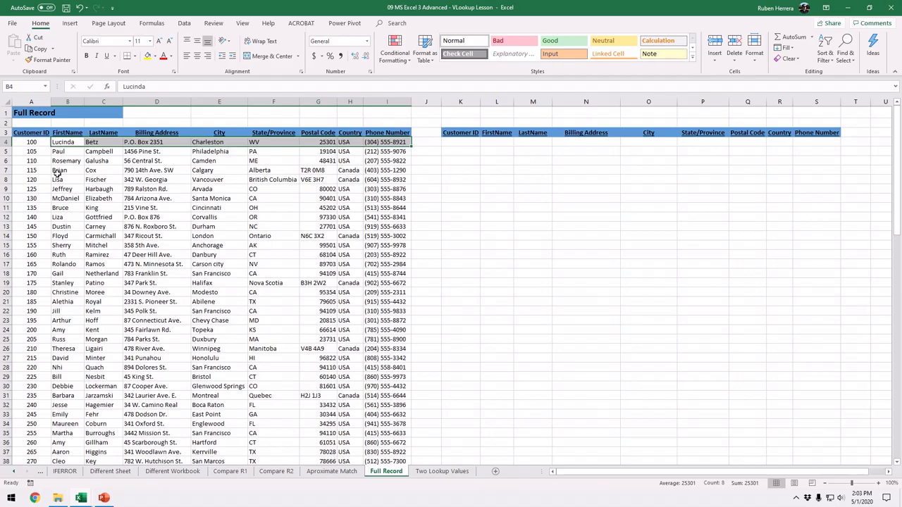
pyautogui.click(210, 312)
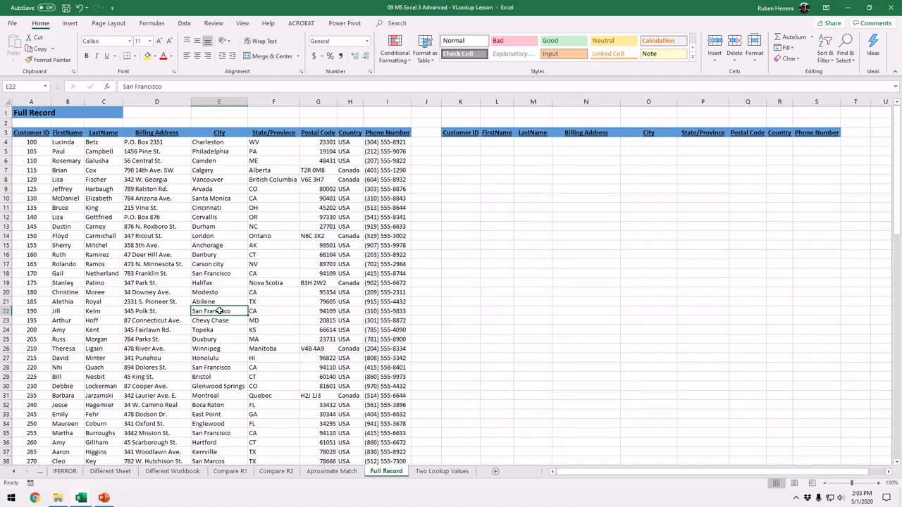
pyautogui.moveTo(32, 161); pyautogui.dragTo(31, 237)
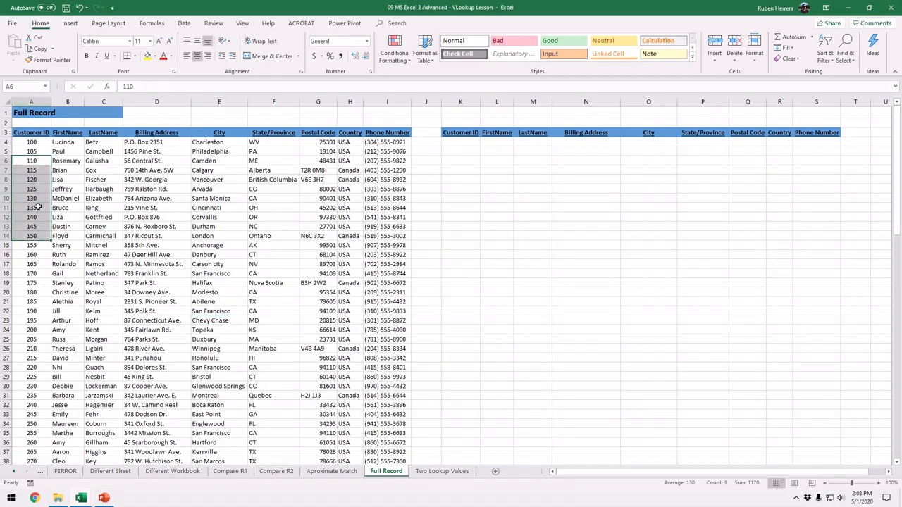
pyautogui.click(456, 143)
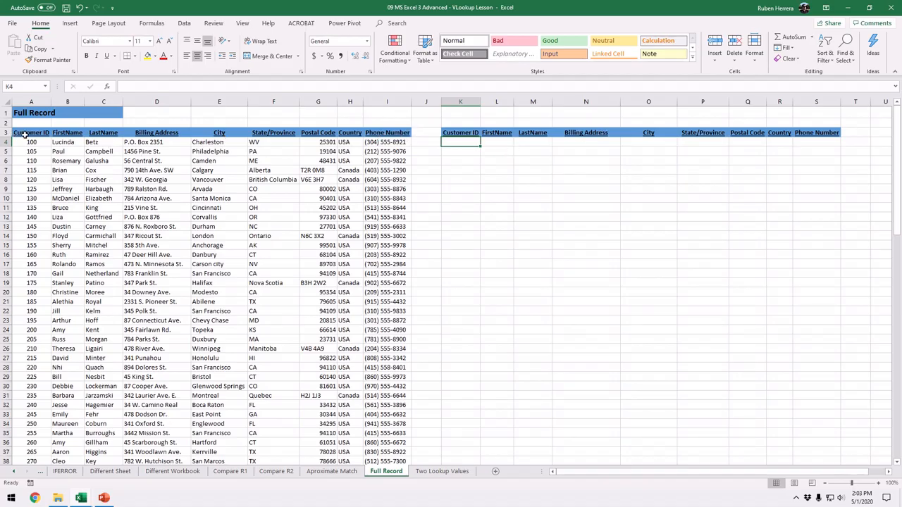
pyautogui.moveTo(59, 143); pyautogui.dragTo(381, 142)
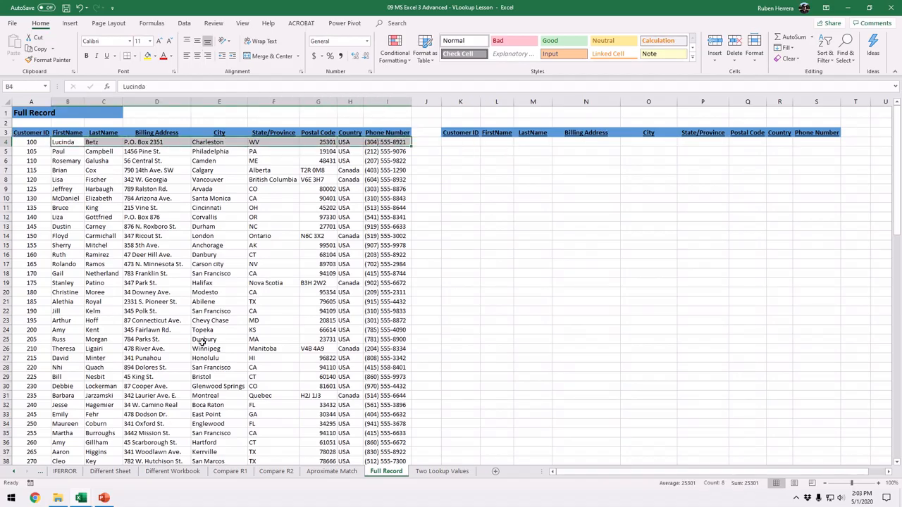
pyautogui.click(201, 262)
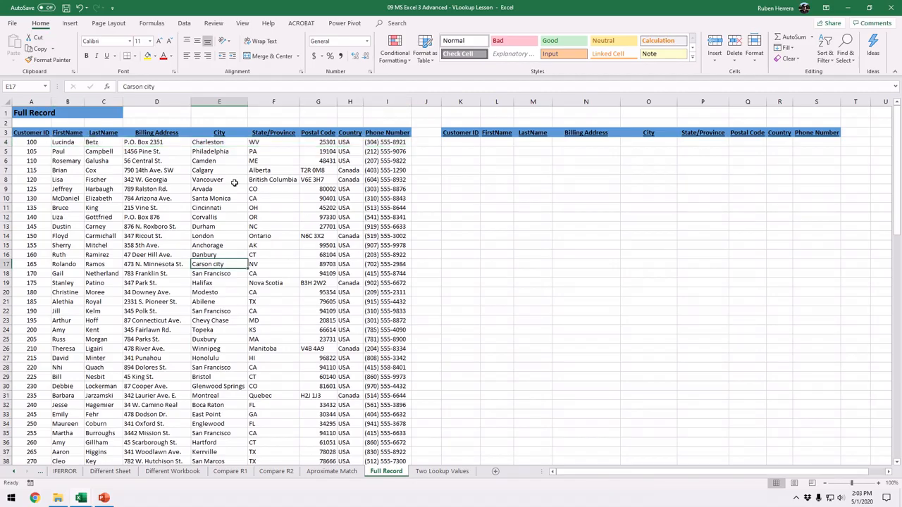
pyautogui.click(258, 219)
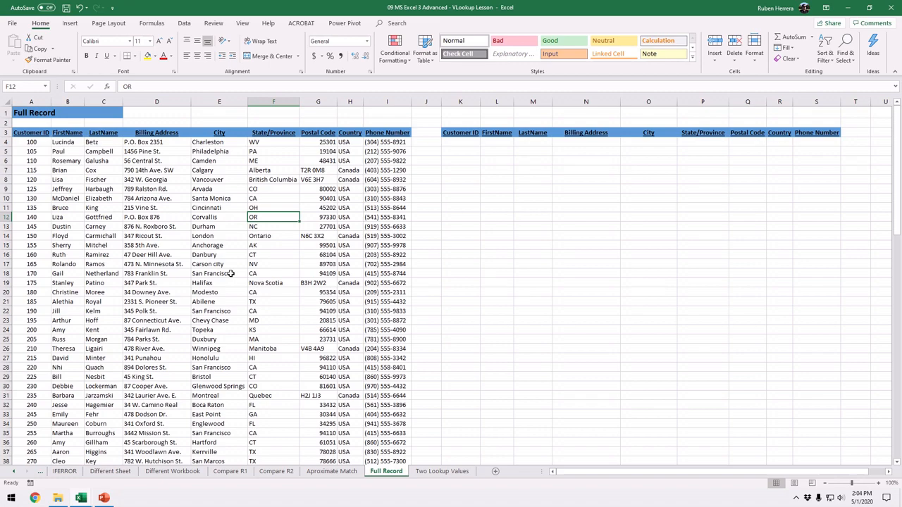
# Step: Examine the empty lookup table beside the customer records, covering the Customer ID cell K4 and the result cells L4:S4
pyautogui.click(878, 482)
pyautogui.click(878, 482)
pyautogui.click(878, 483)
pyautogui.click(878, 483)
pyautogui.scroll(2, 563, 378)
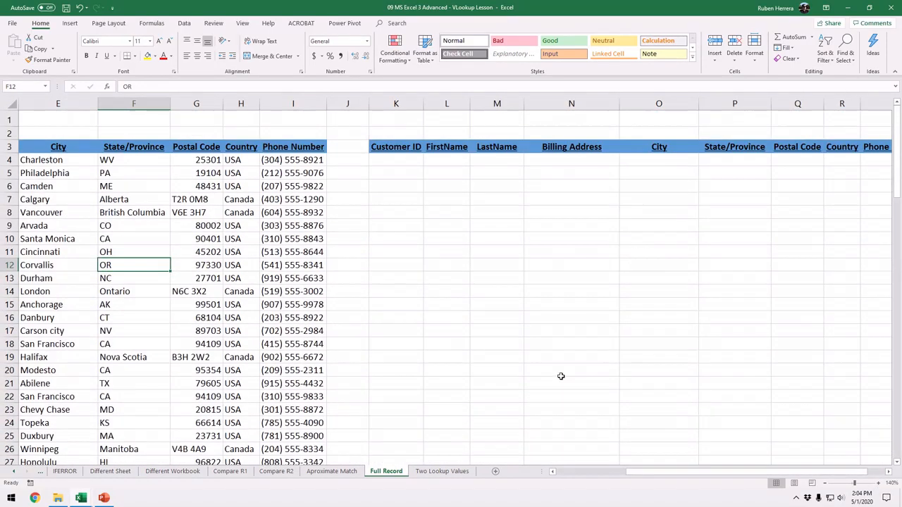
pyautogui.moveTo(649, 477); pyautogui.dragTo(574, 488)
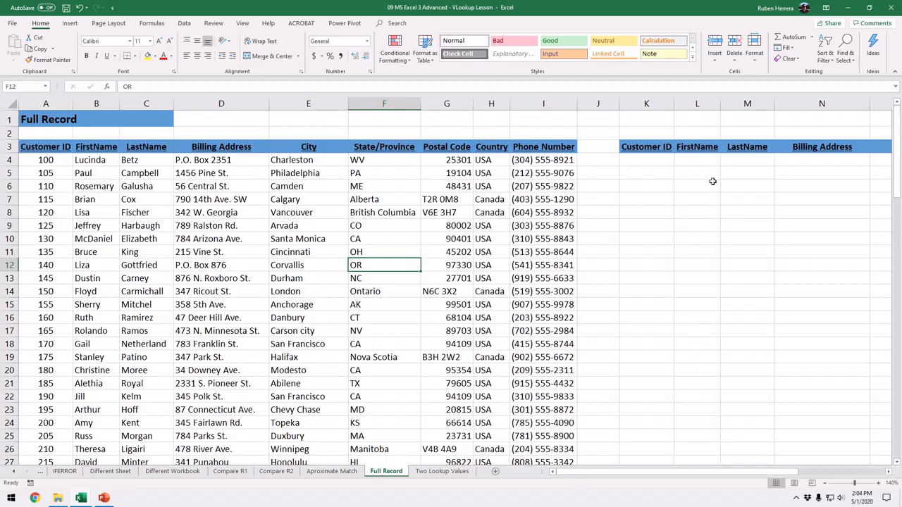
pyautogui.click(638, 162)
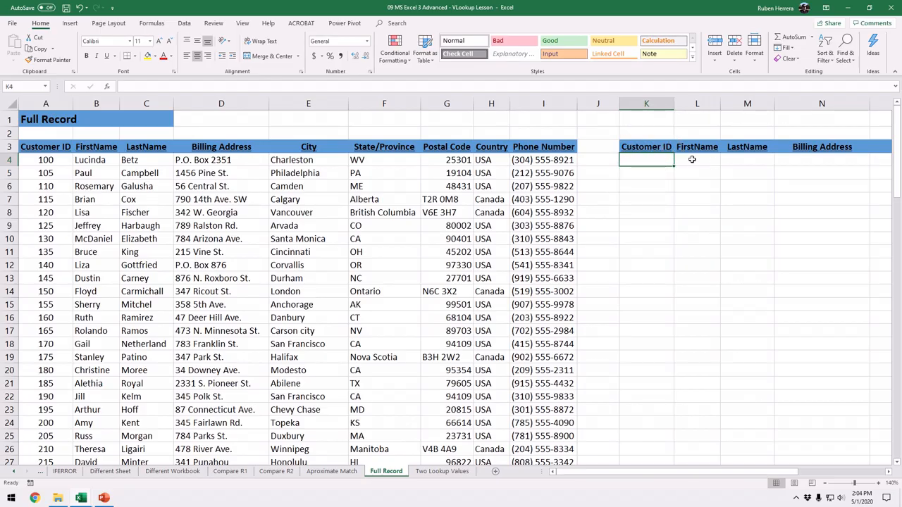
pyautogui.moveTo(693, 159); pyautogui.dragTo(807, 164)
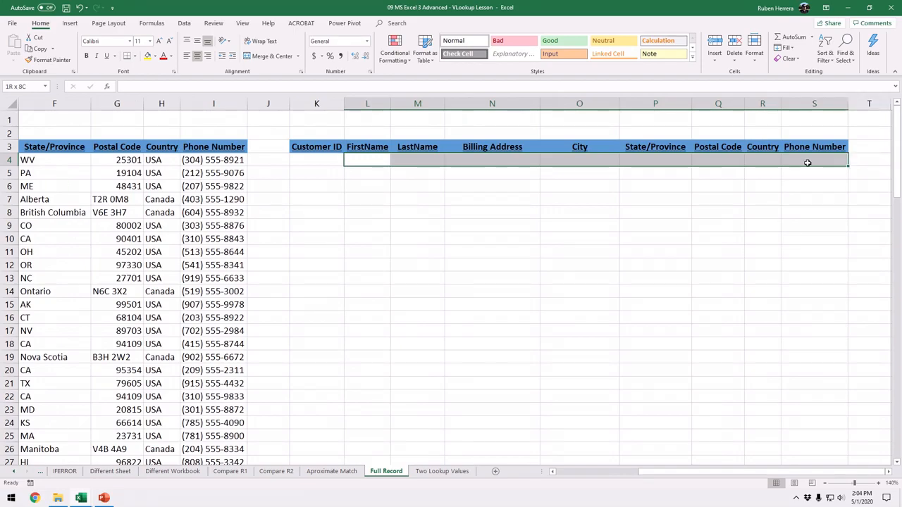
pyautogui.moveTo(364, 162); pyautogui.dragTo(804, 159)
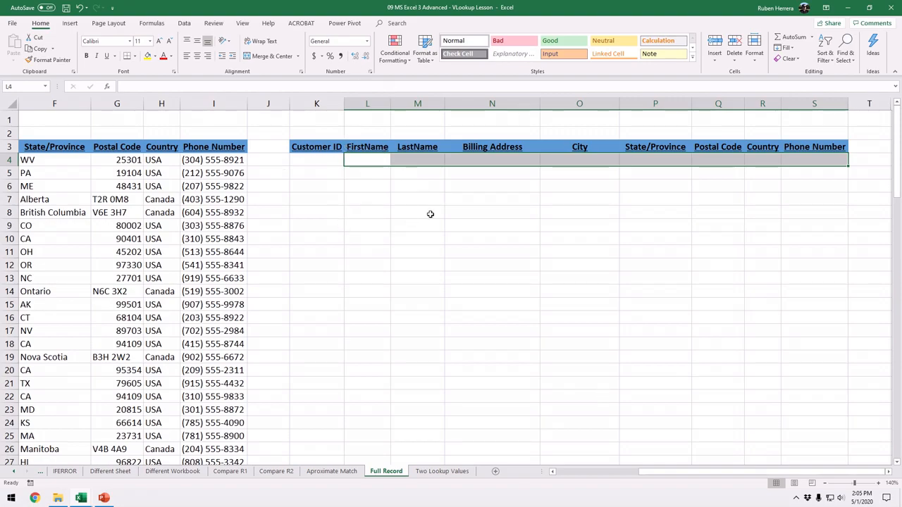
pyautogui.click(369, 161)
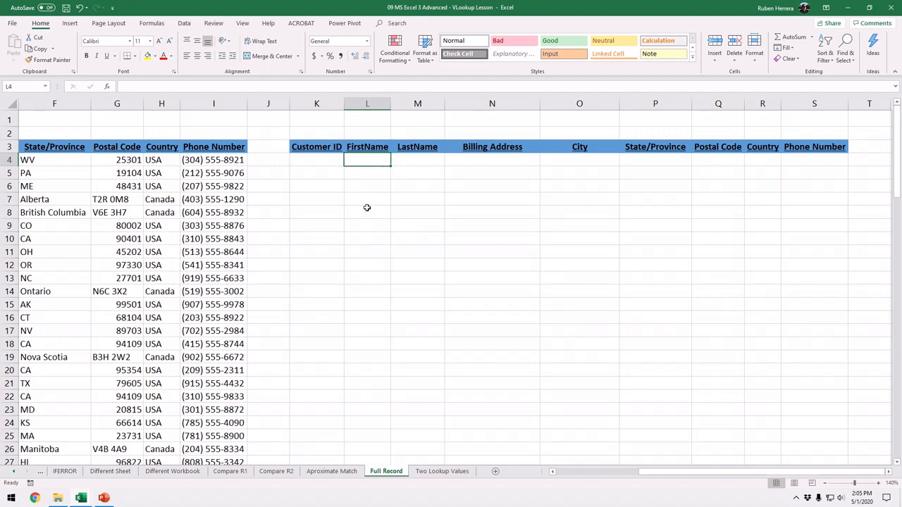
pyautogui.click(370, 159)
pyautogui.moveTo(754, 473); pyautogui.dragTo(649, 466)
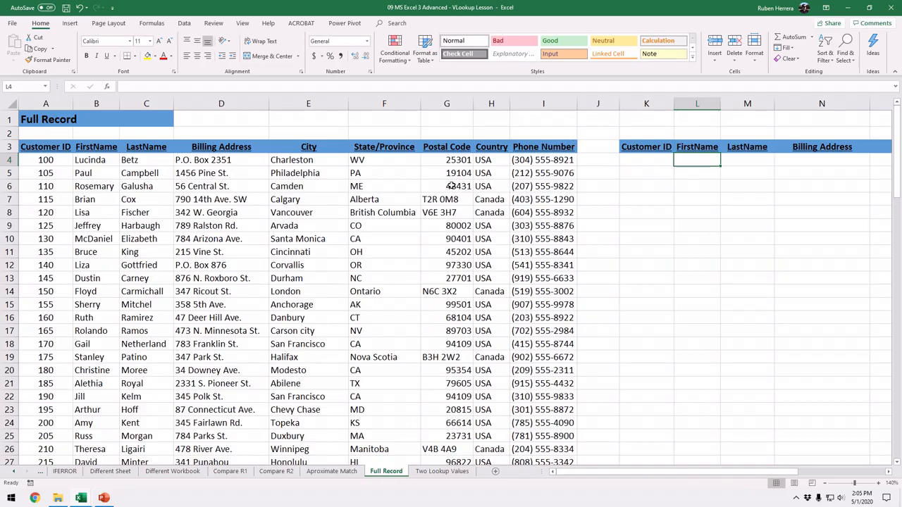
# Step: Enter a test formula =COLUMN(E:E) in K7 to return the City column's number
pyautogui.click(643, 200)
pyautogui.write('=')
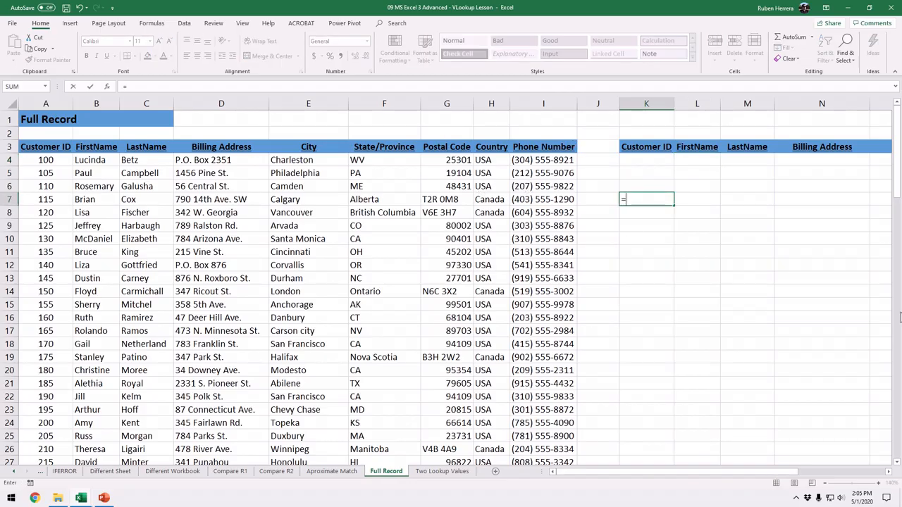
pyautogui.write('col')
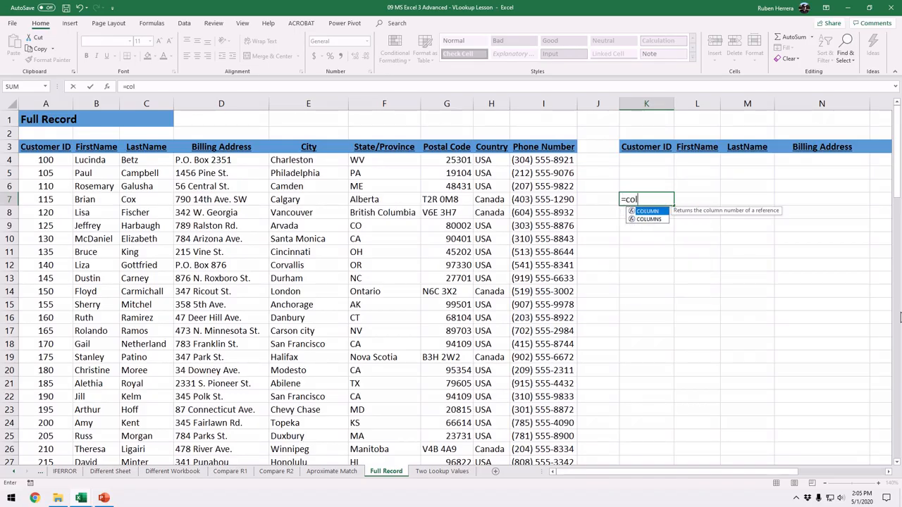
pyautogui.press('Tab')
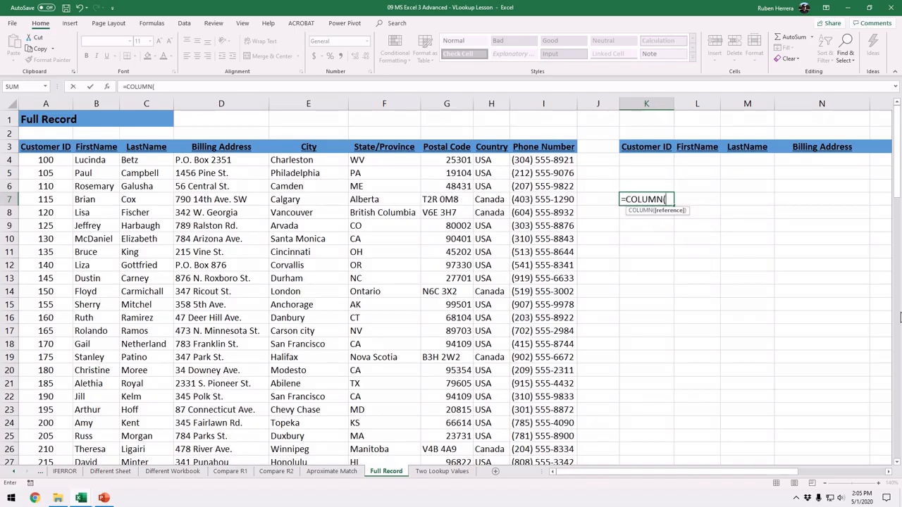
pyautogui.click(320, 104)
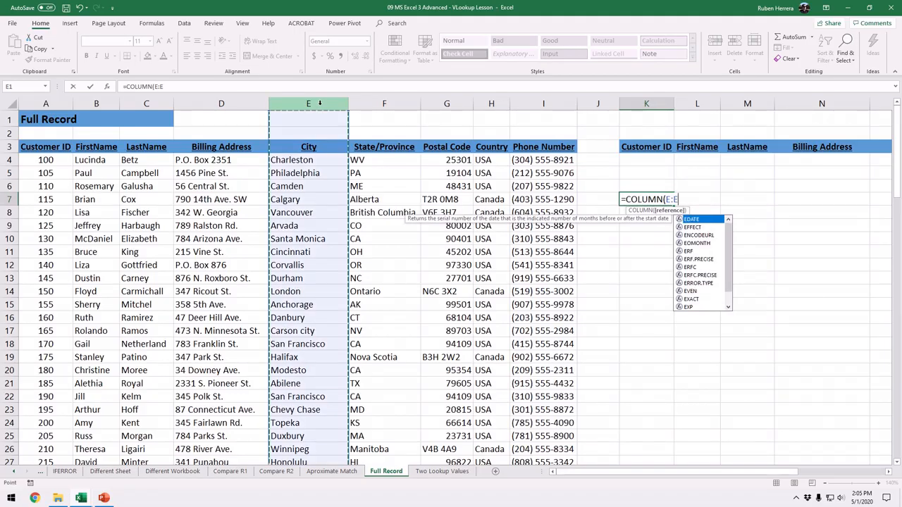
pyautogui.write(')')
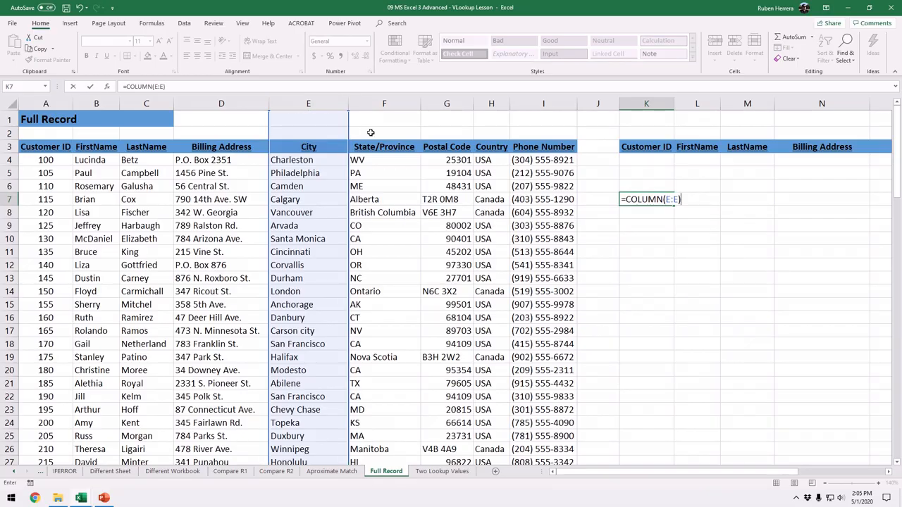
pyautogui.click(684, 201)
pyautogui.press('ctrl')
pyautogui.press('ctrl')
pyautogui.press('ctrl')
pyautogui.press('ctrl')
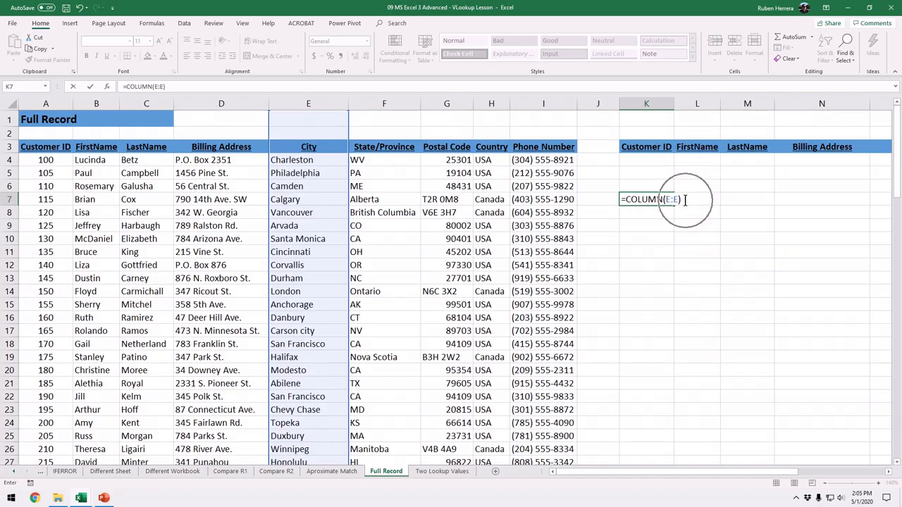
pyautogui.press('Return')
pyautogui.click(654, 202)
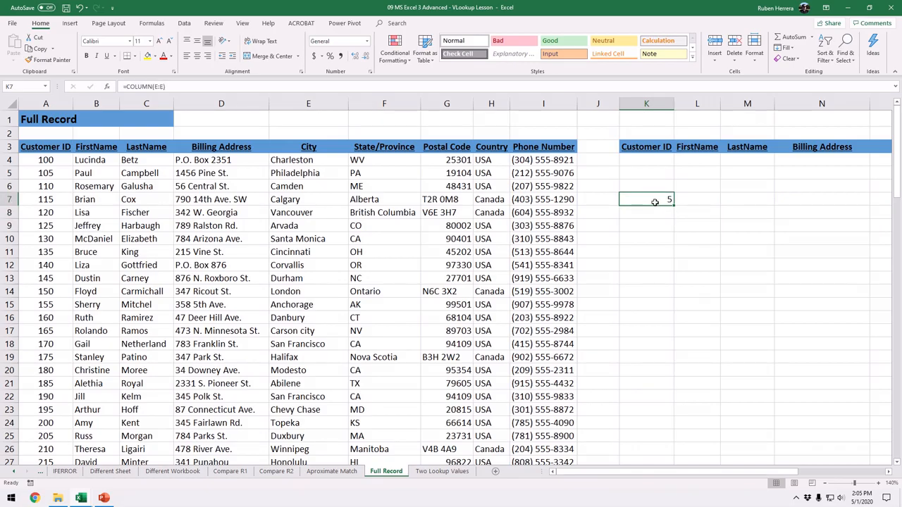
# Step: Change the test formula in K7 to reference the single cell E8, and clear K7
pyautogui.doubleClick(655, 202)
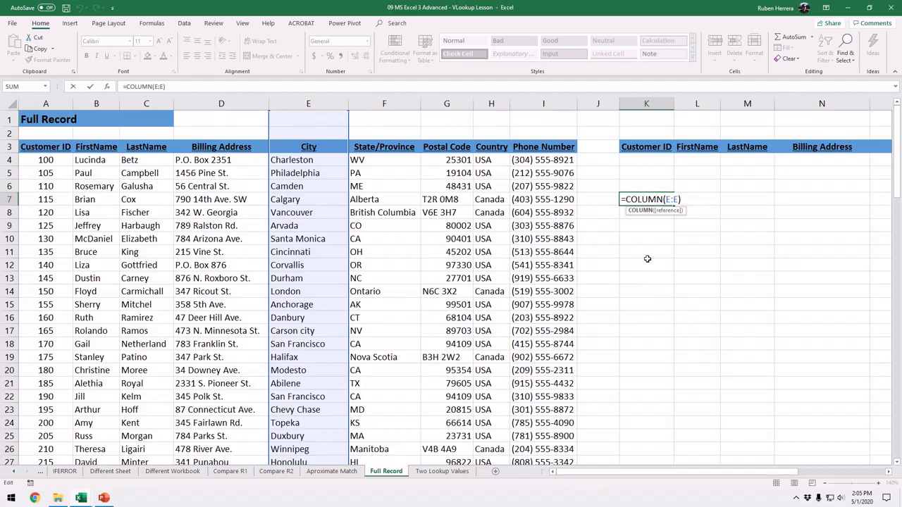
pyautogui.click(679, 200)
pyautogui.press('BackSpace')
pyautogui.press('BackSpace')
pyautogui.press('BackSpace')
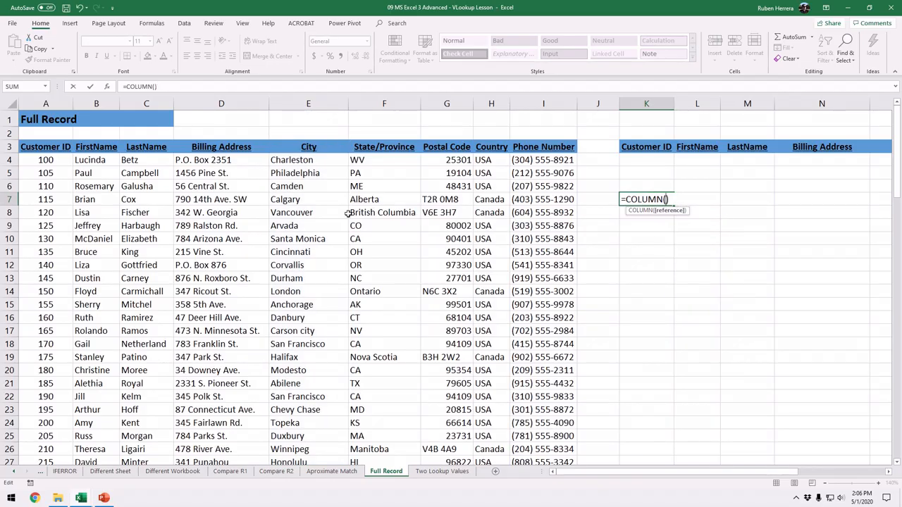
pyautogui.click(299, 216)
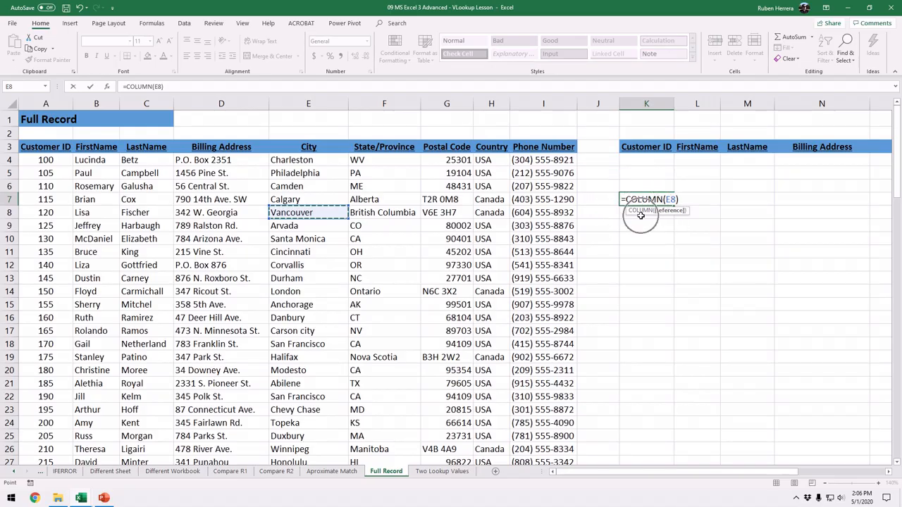
pyautogui.press('Return')
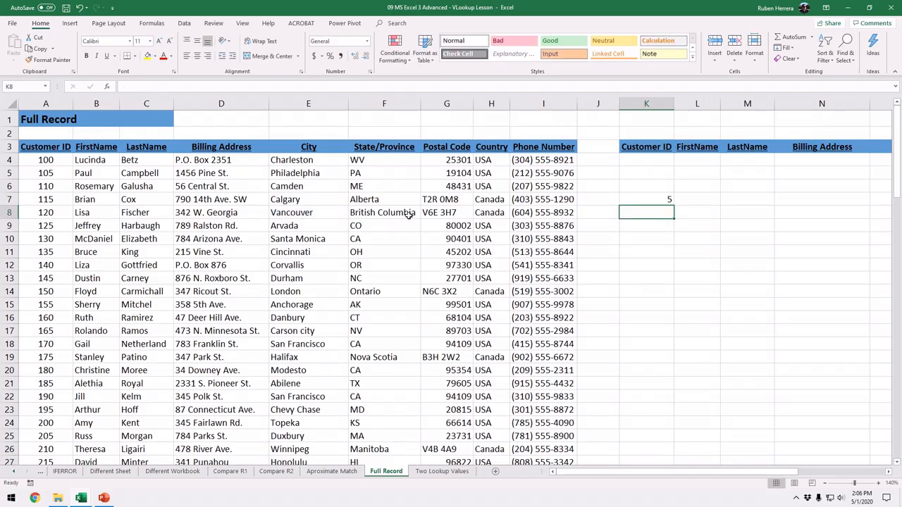
pyautogui.click(639, 200)
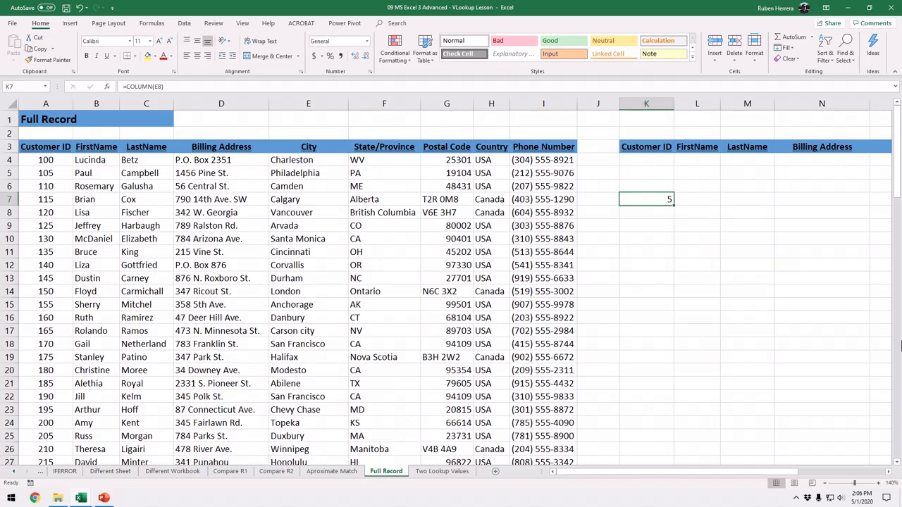
pyautogui.press('Delete')
# Step: Start a VLOOKUP formula in L4 under FirstName with the Customer ID cell K4 as the lookup value
pyautogui.click(692, 159)
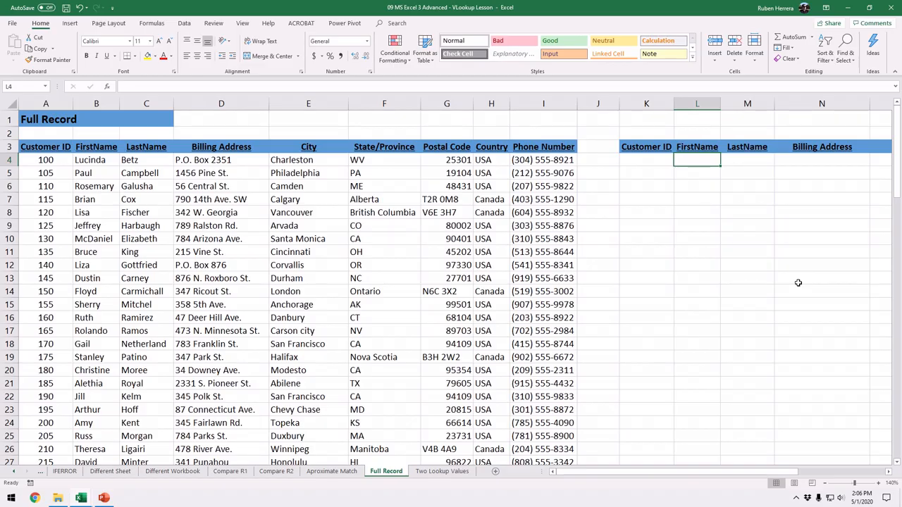
pyautogui.write('=v')
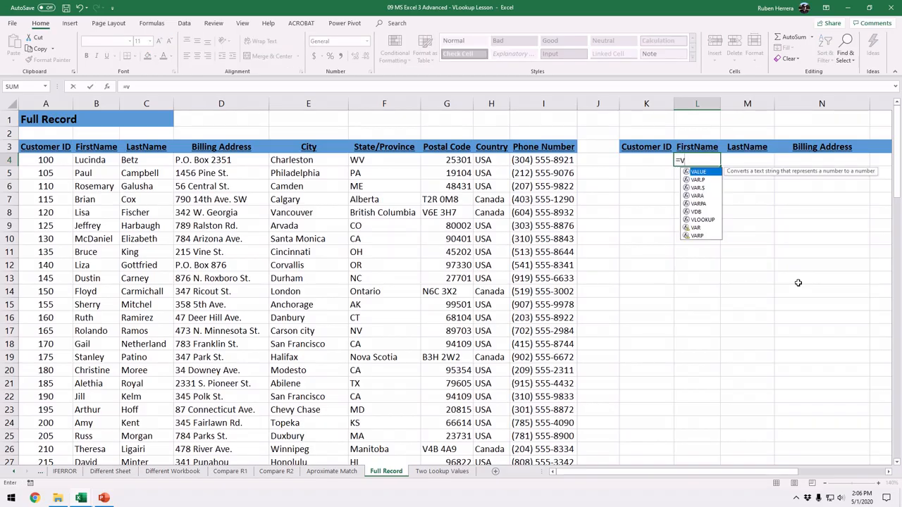
pyautogui.press('Down')
pyautogui.press('Down')
pyautogui.press('Down')
pyautogui.press('Down')
pyautogui.press('Down')
pyautogui.press('Down')
pyautogui.press('Tab')
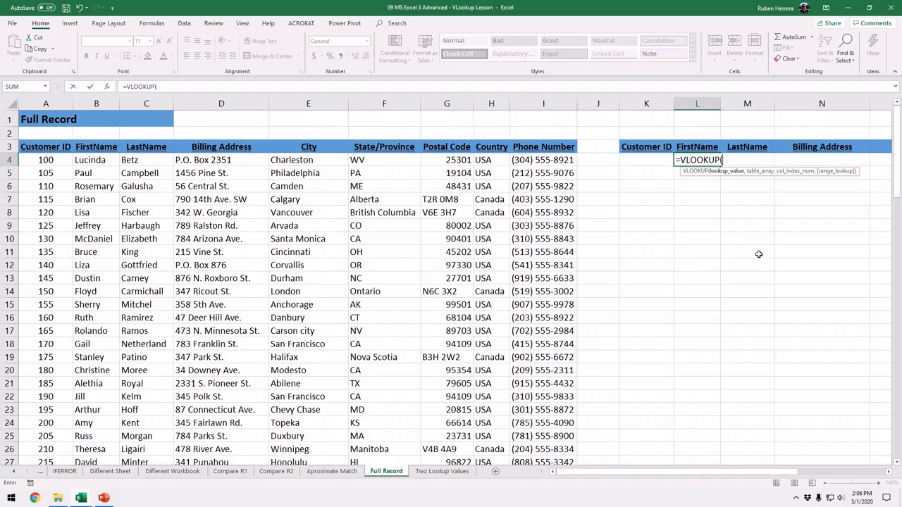
pyautogui.click(636, 159)
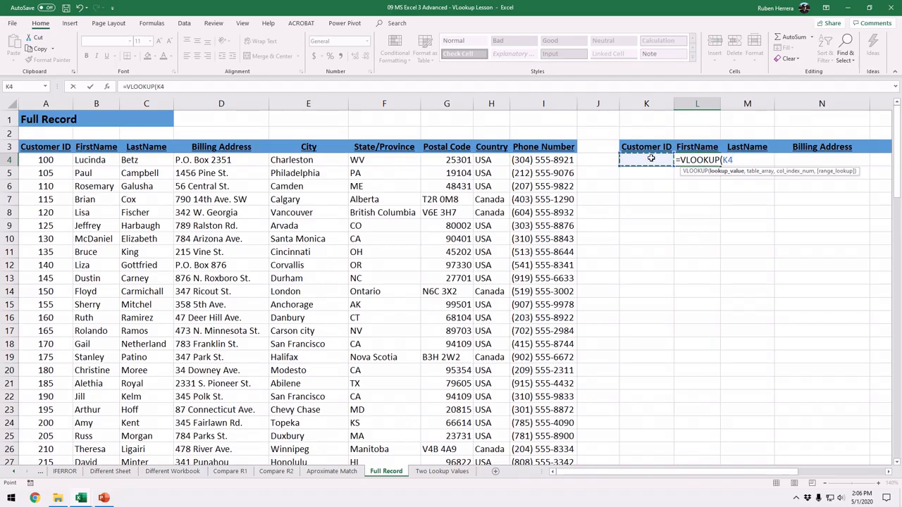
# Step: Lock the VLOOKUP's lookup value as the absolute reference $K$4
pyautogui.press('ctrl')
pyautogui.press('ctrl')
pyautogui.press('ctrl')
pyautogui.press('ctrl')
pyautogui.press('ctrl')
pyautogui.press('ctrl')
pyautogui.press('ctrl')
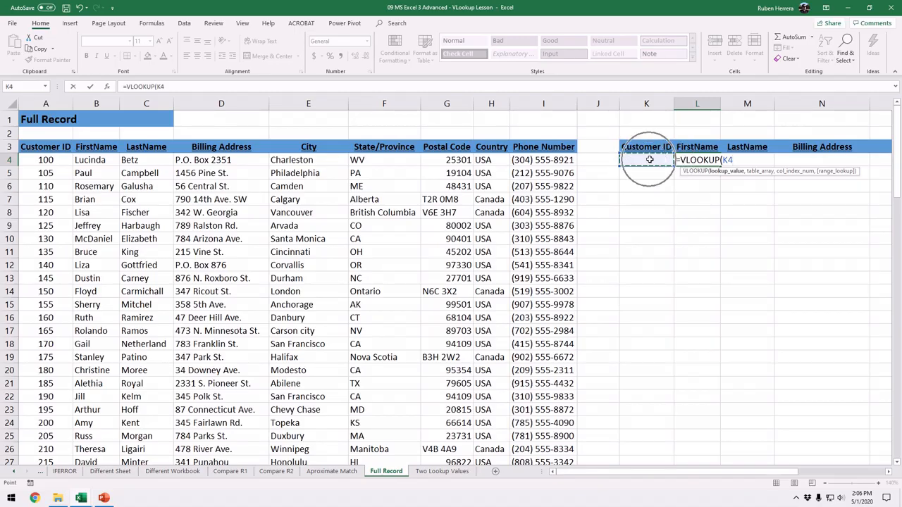
pyautogui.press('ctrl')
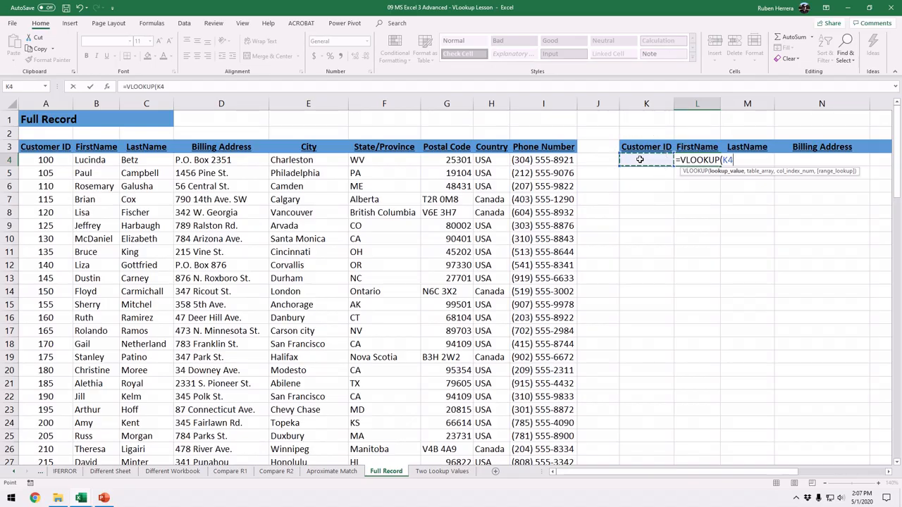
pyautogui.press('ctrl')
pyautogui.press('ctrl')
pyautogui.press('ctrl')
pyautogui.press('ctrl')
pyautogui.press('F4')
pyautogui.write(',')
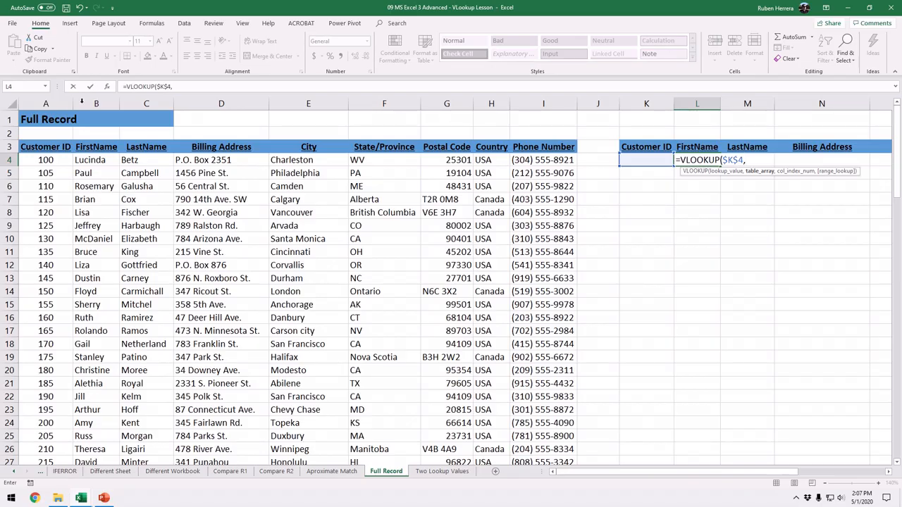
# Step: Set the table array to columns A through I of the customer records, locked as $A:$I
pyautogui.moveTo(45, 103); pyautogui.dragTo(546, 106)
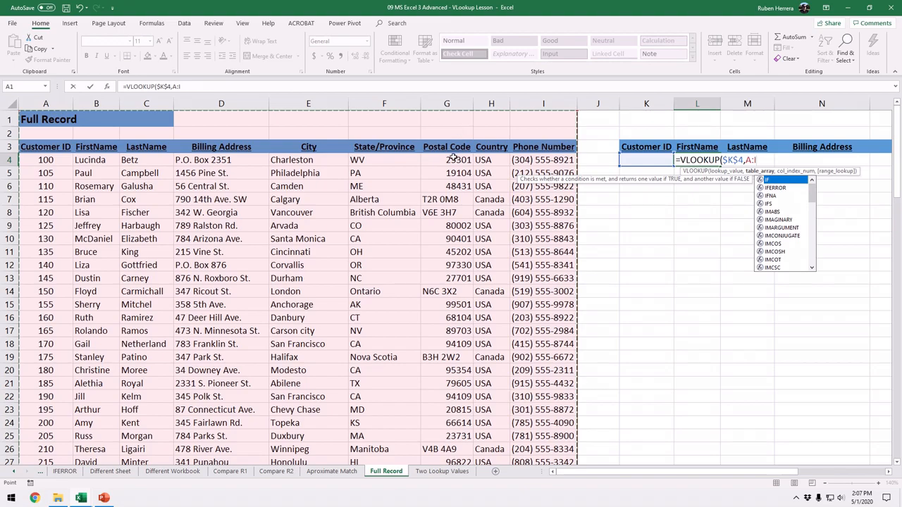
pyautogui.press('F4')
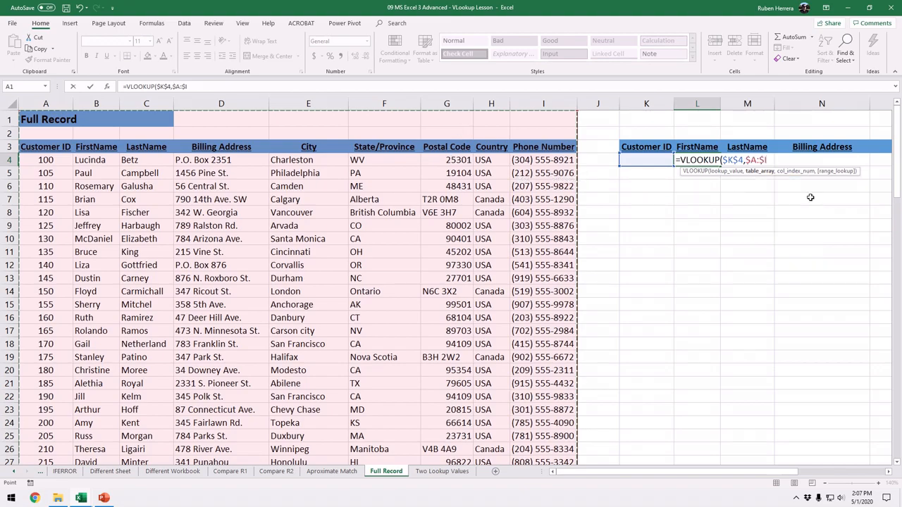
pyautogui.write(',')
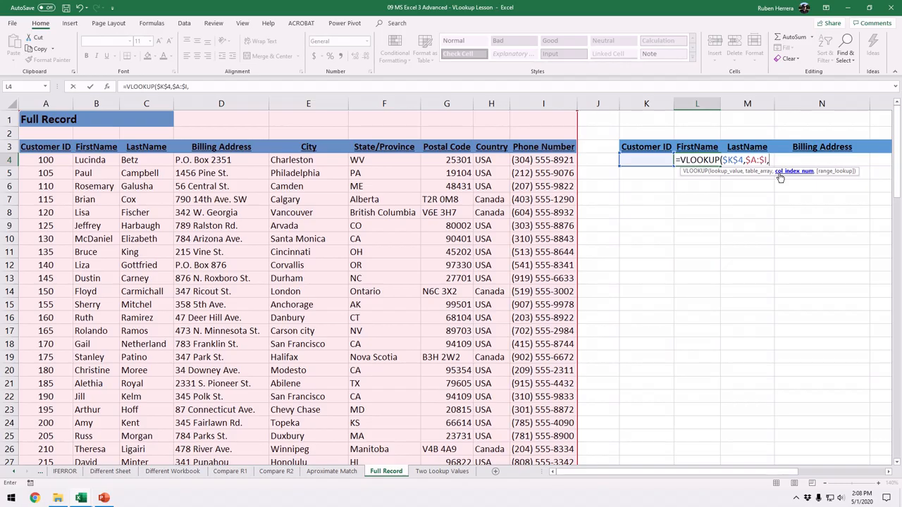
# Step: Use COLUMN(B4) as the VLOOKUP's column index number so it points to the FirstName column
pyautogui.write('c')
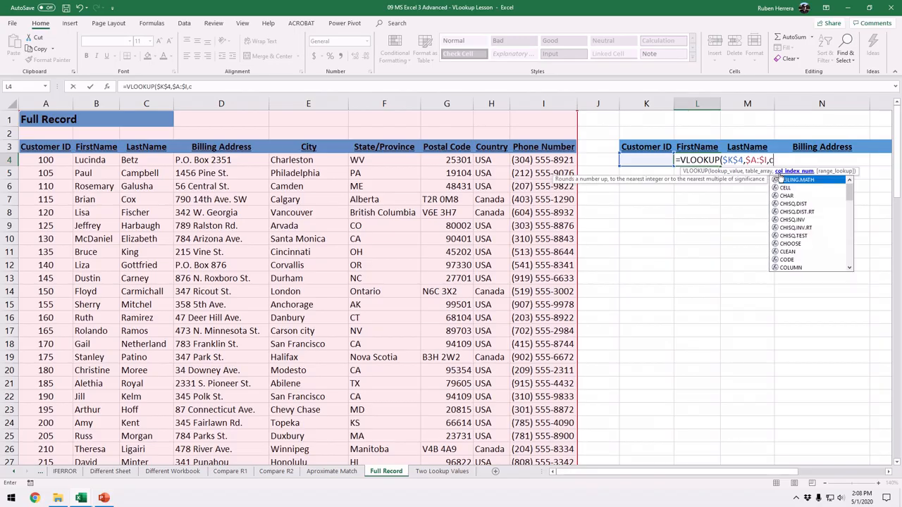
pyautogui.write('ol')
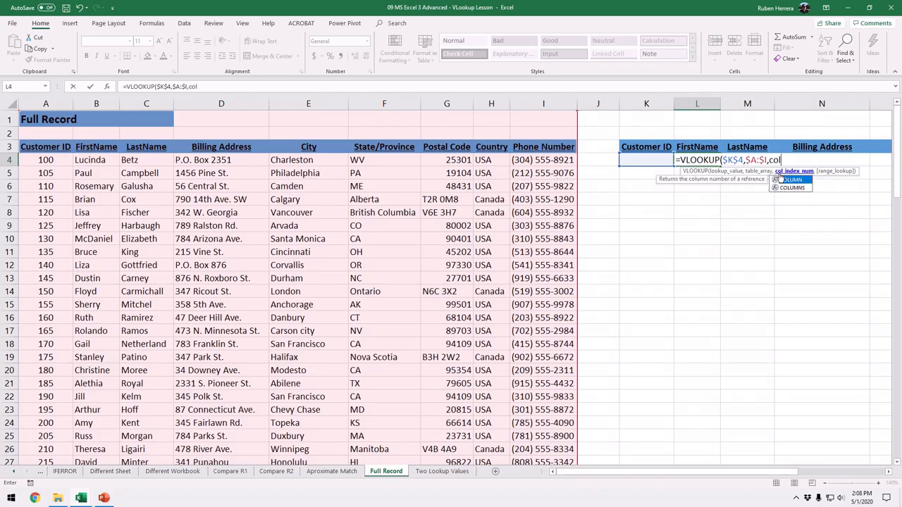
pyautogui.doubleClick(780, 179)
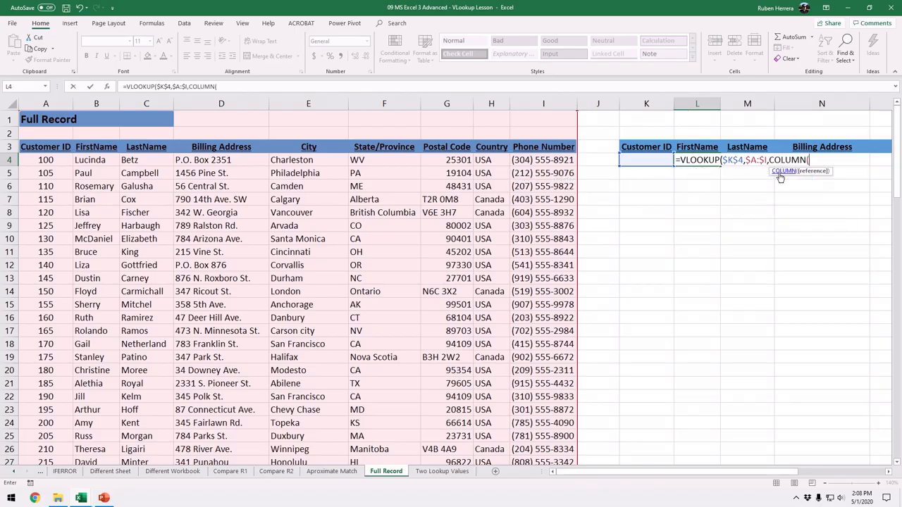
pyautogui.click(100, 161)
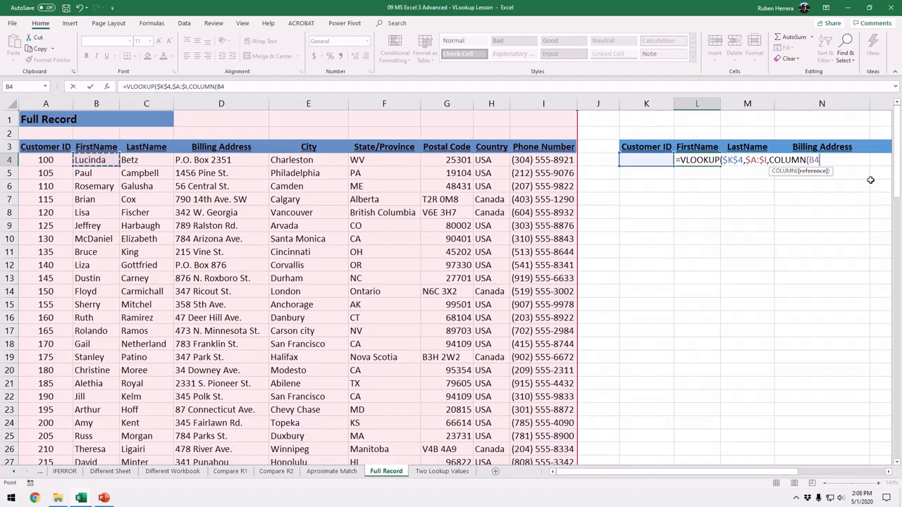
pyautogui.write(')')
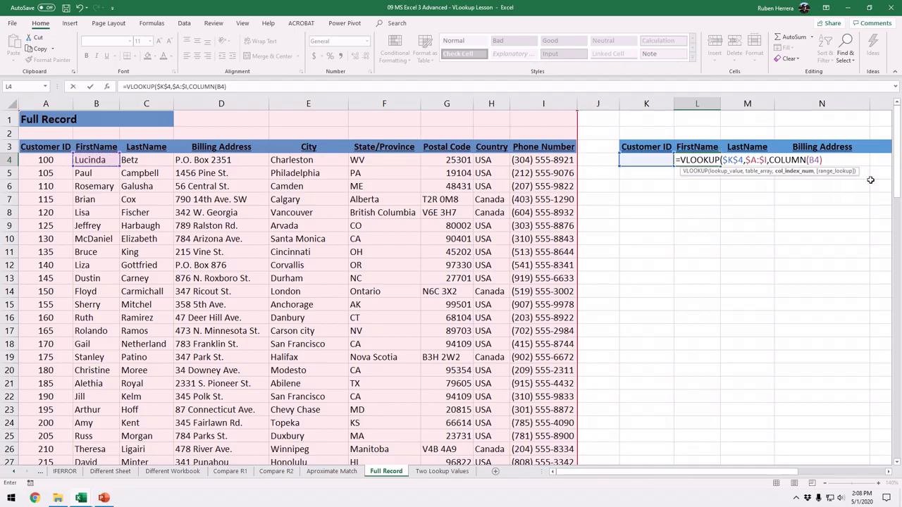
# Step: Set the range lookup to FALSE for an exact match and complete the VLOOKUP in L4
pyautogui.write(',')
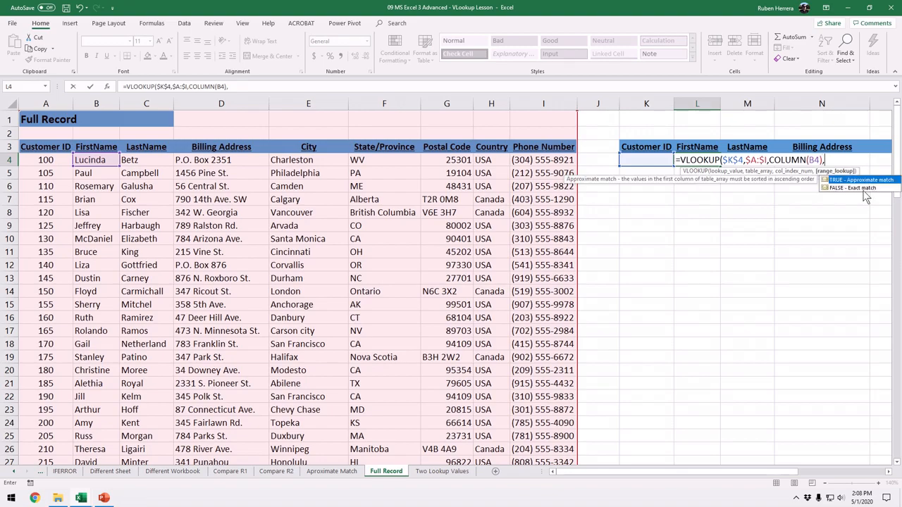
pyautogui.press('Down')
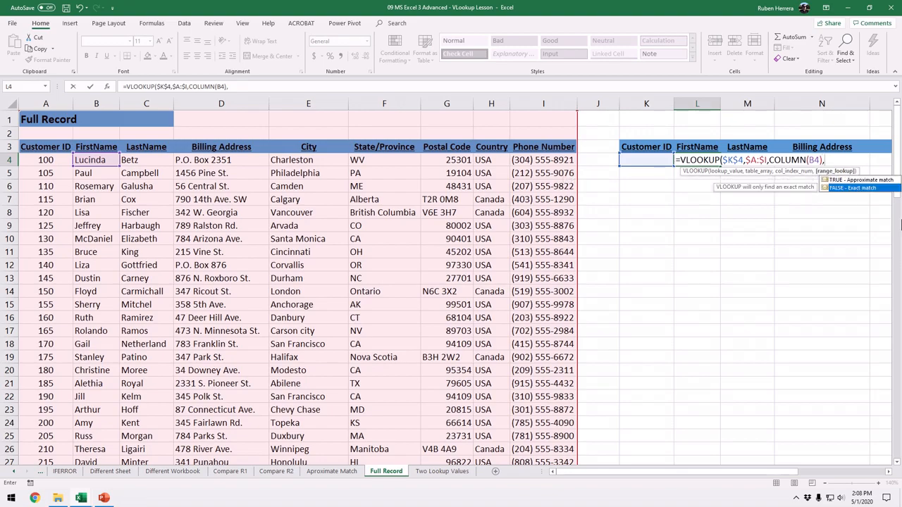
pyautogui.press('Tab')
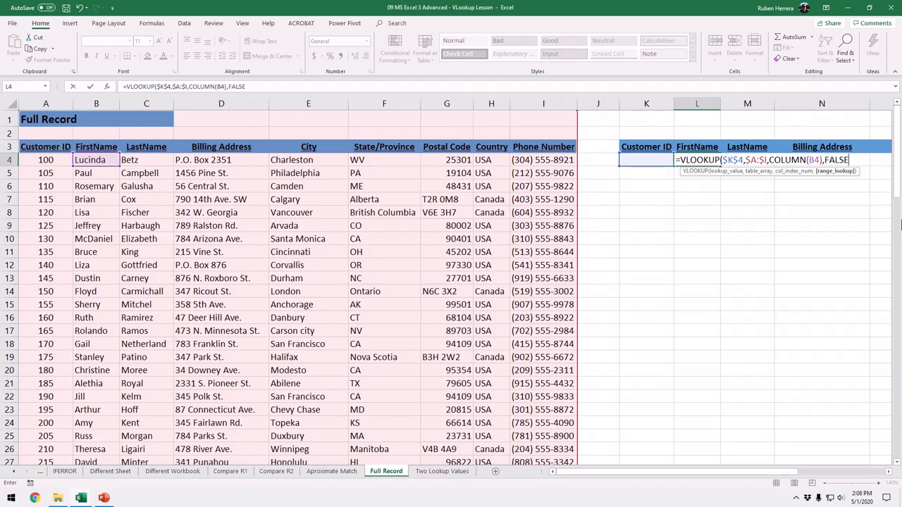
pyautogui.write(')')
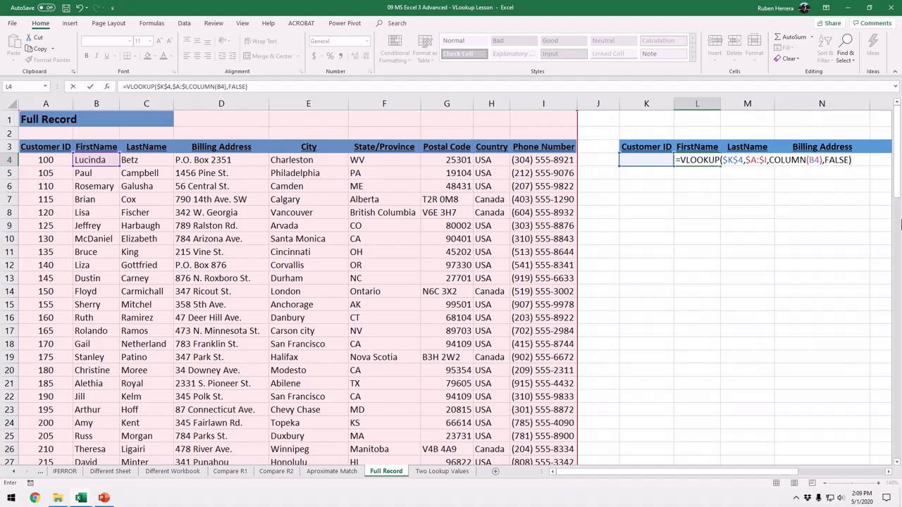
pyautogui.press('Return')
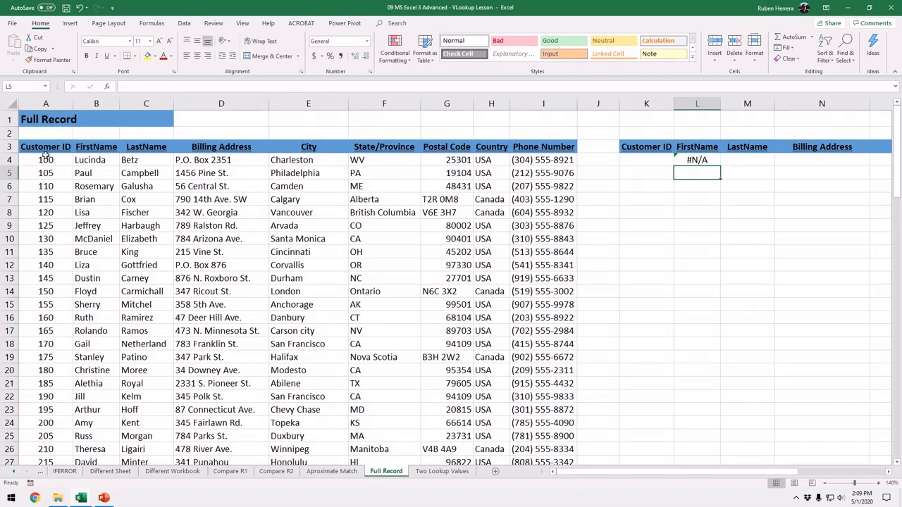
# Step: Enter the first record's customer ID in K4 to test the FirstName lookup
pyautogui.click(622, 160)
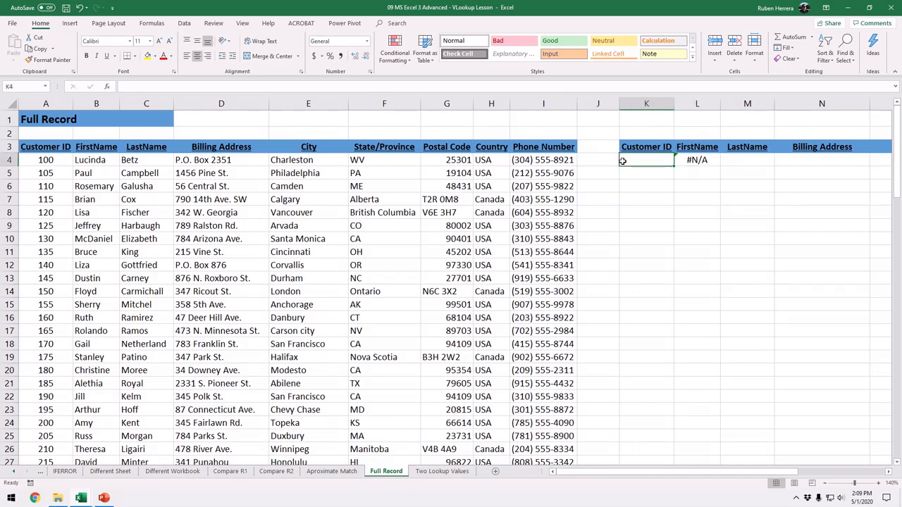
pyautogui.write('100')
pyautogui.press('Return')
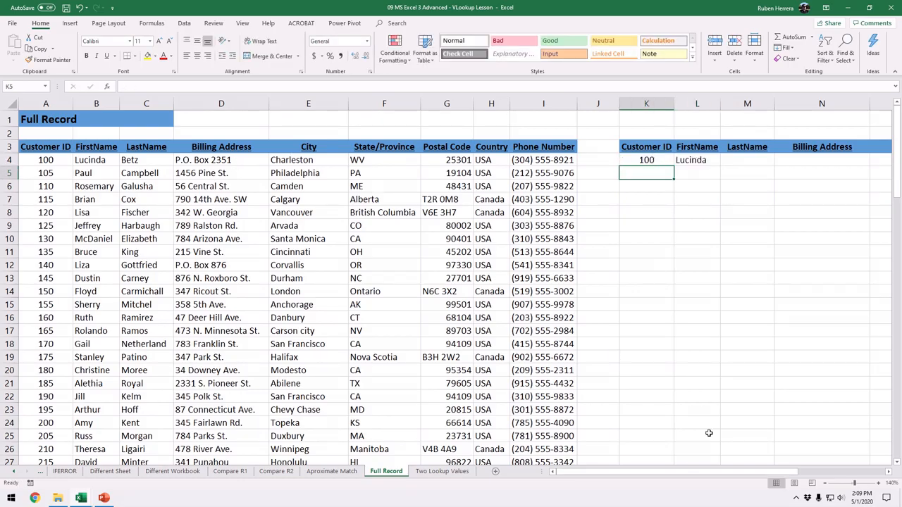
# Step: Fill the FirstName VLOOKUP in L4 across row 4 through the Phone Number column, S4
pyautogui.click(888, 472)
pyautogui.click(887, 472)
pyautogui.click(887, 472)
pyautogui.click(888, 472)
pyautogui.click(888, 473)
pyautogui.click(888, 472)
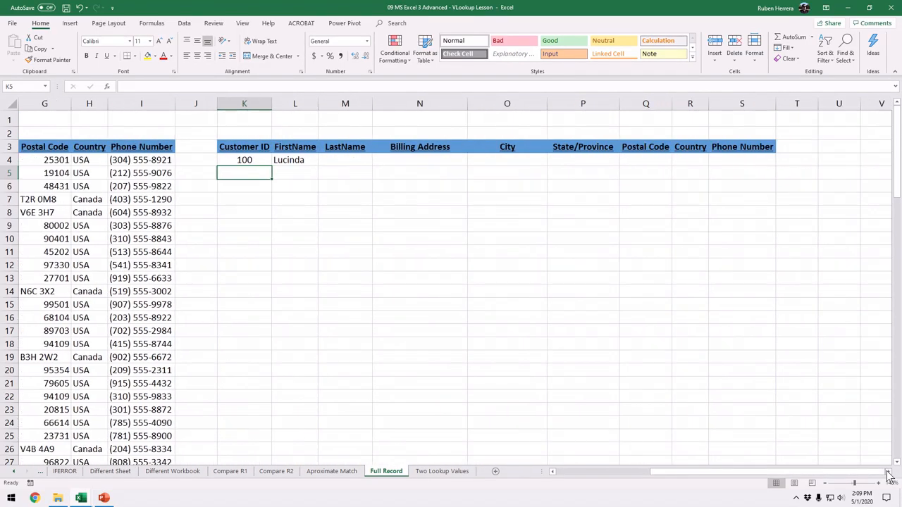
pyautogui.click(888, 472)
pyautogui.click(247, 160)
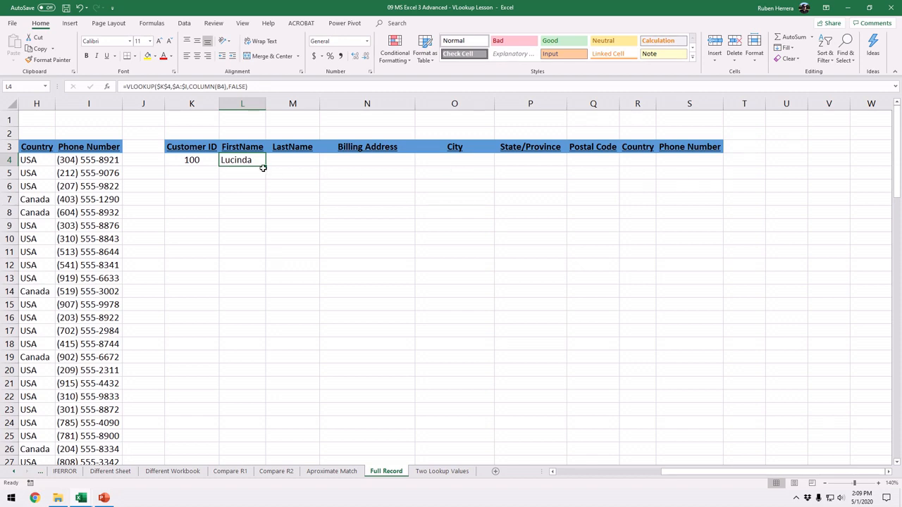
pyautogui.press('ctrl')
pyautogui.moveTo(265, 166); pyautogui.dragTo(550, 166)
pyautogui.moveTo(681, 165); pyautogui.dragTo(703, 161)
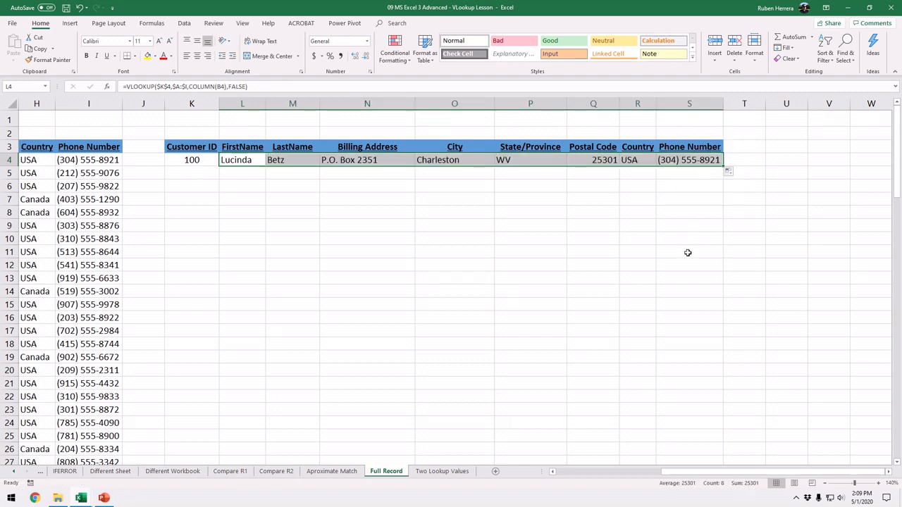
# Step: Compare the filled record in row 4 with the source table and examine the lookup value in L4's VLOOKUP formula
pyautogui.click(497, 275)
pyautogui.moveTo(715, 474); pyautogui.dragTo(570, 475)
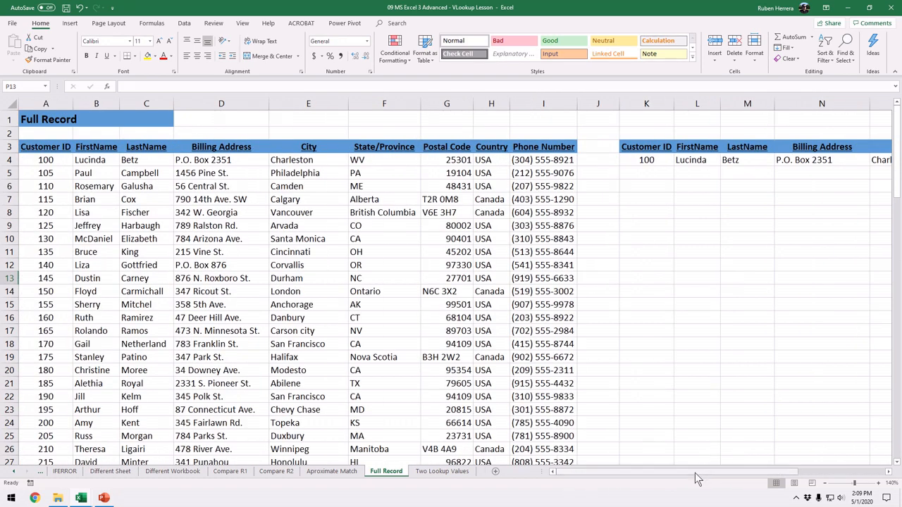
pyautogui.moveTo(697, 475); pyautogui.dragTo(840, 474)
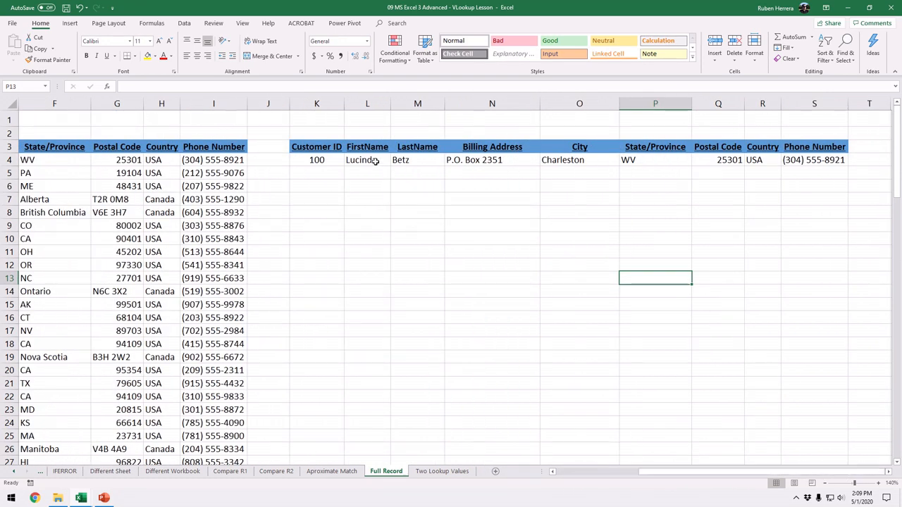
pyautogui.doubleClick(377, 163)
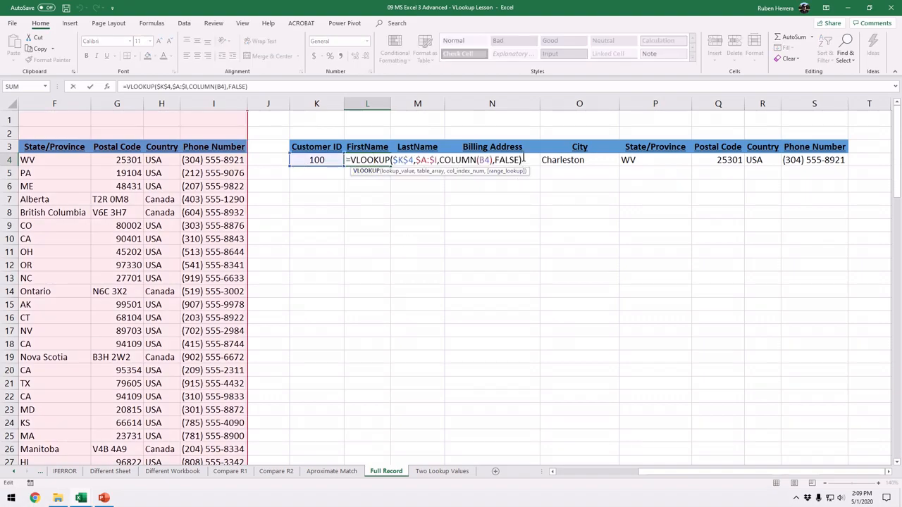
pyautogui.press('End')
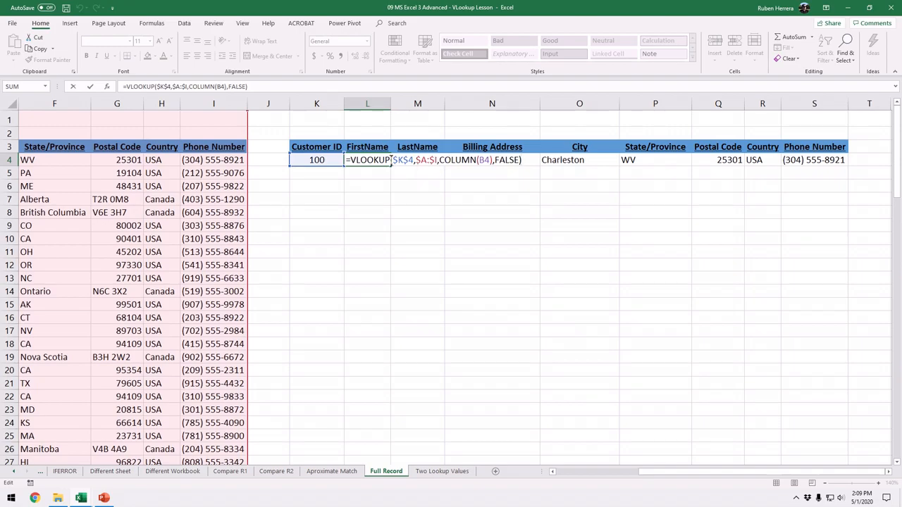
pyautogui.moveTo(392, 160); pyautogui.dragTo(414, 161)
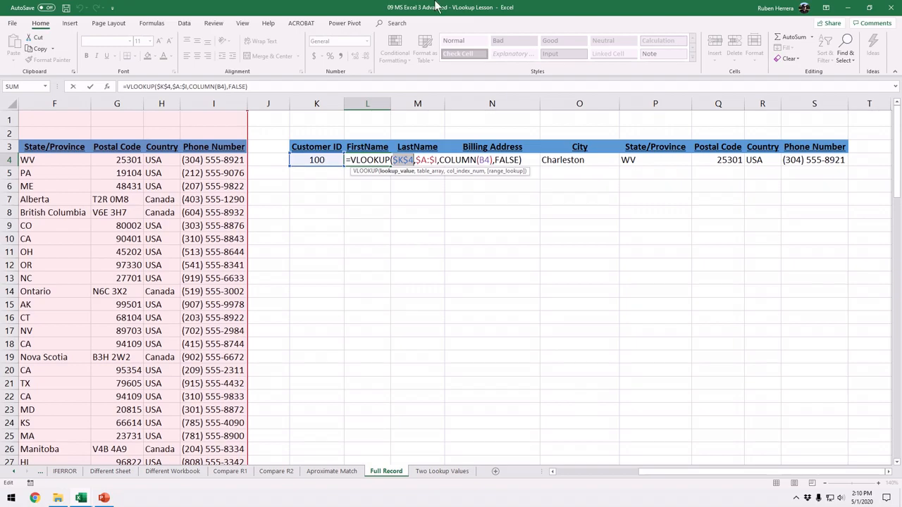
pyautogui.moveTo(436, 3)
pyautogui.click(386, 23)
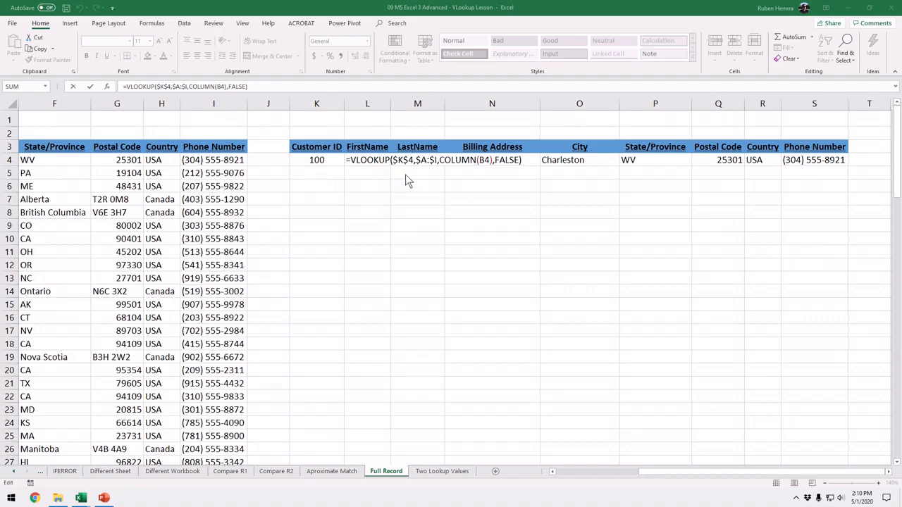
# Step: Change the lookup value in L4's VLOOKUP to $K4, making its row relative, and commit the formula
pyautogui.click(377, 161)
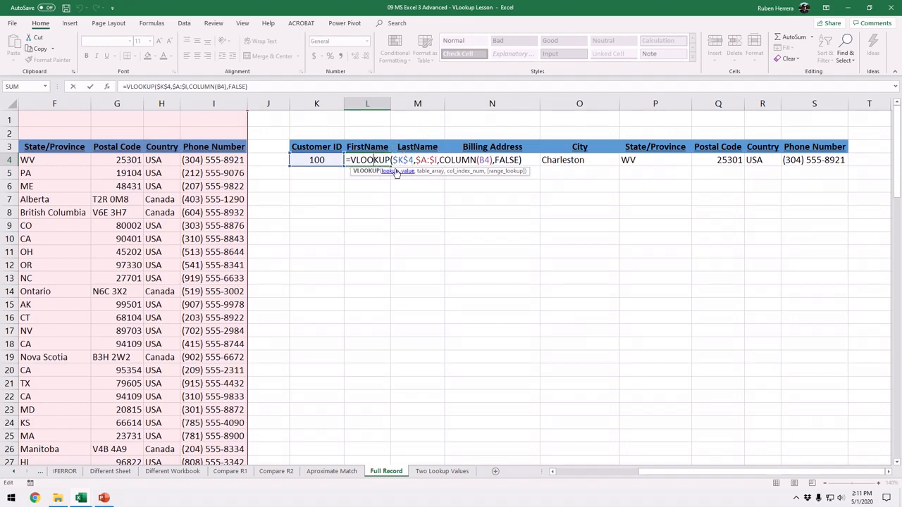
pyautogui.click(396, 172)
pyautogui.click(408, 172)
pyautogui.click(408, 173)
pyautogui.click(407, 160)
pyautogui.press('BackSpace')
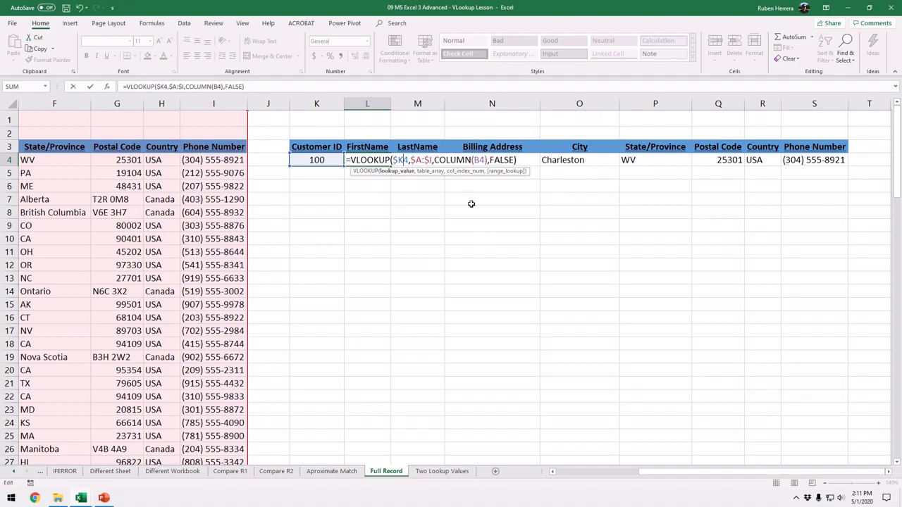
pyautogui.click(404, 167)
pyautogui.press('ctrl')
pyautogui.press('ctrl')
pyautogui.press('ctrl')
pyautogui.press('ctrl')
pyautogui.press('Return')
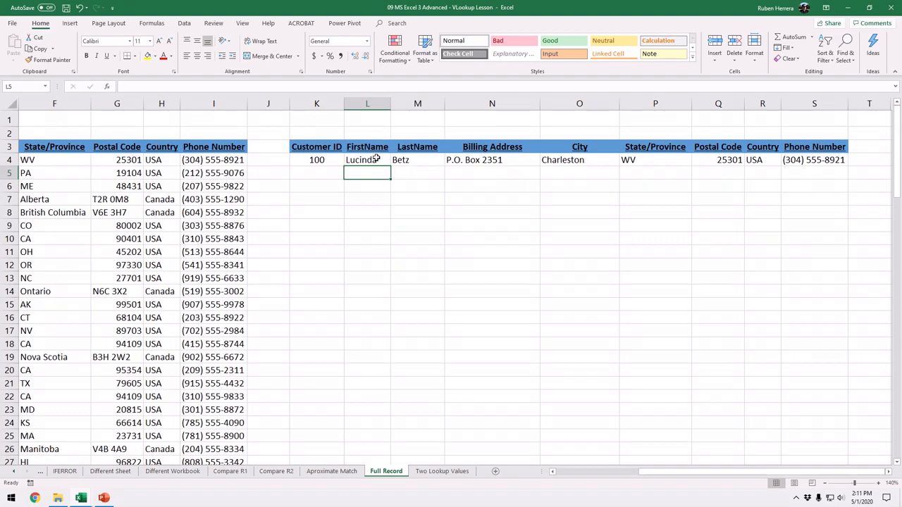
# Step: Copy the L4 formula down to row 6 and across through column S
pyautogui.click(376, 160)
pyautogui.moveTo(391, 164); pyautogui.dragTo(849, 194)
pyautogui.click(473, 274)
pyautogui.click(414, 255)
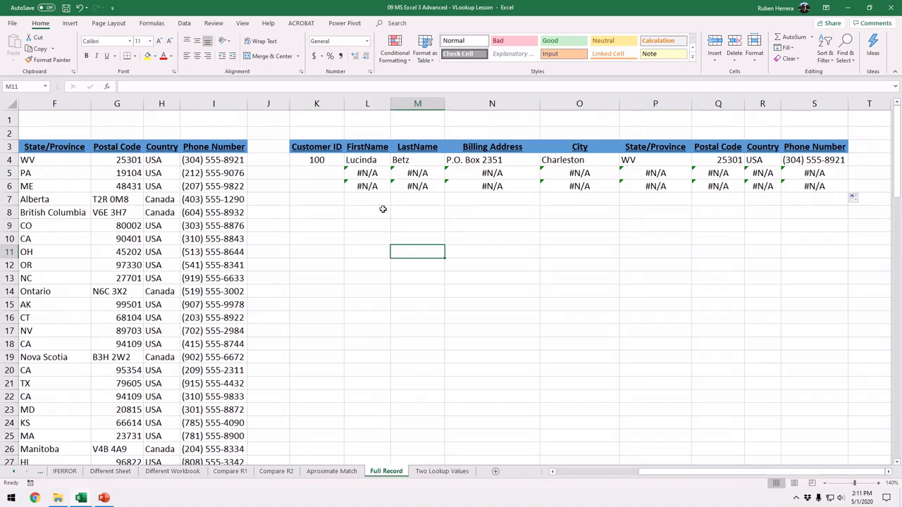
# Step: Enter the customer IDs of the second and third source records in K5 and K6
pyautogui.click(322, 174)
pyautogui.write('10')
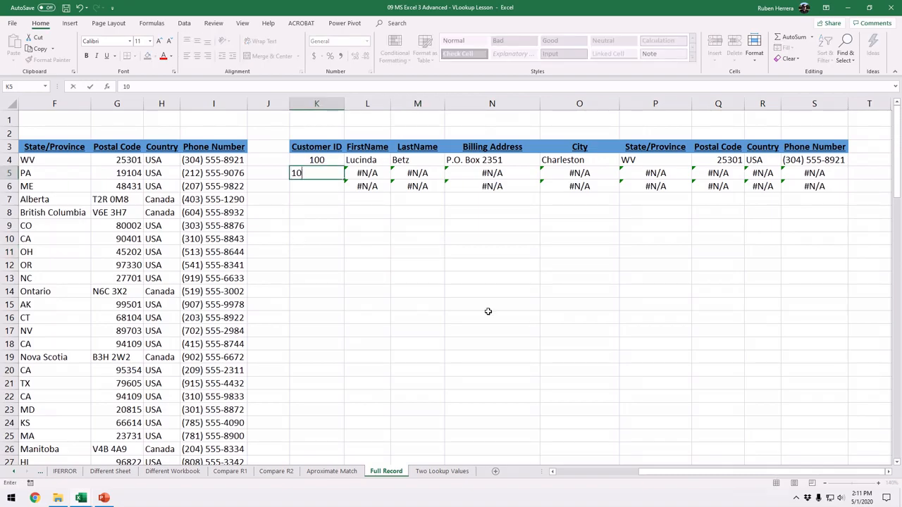
pyautogui.write('5')
pyautogui.press('Return')
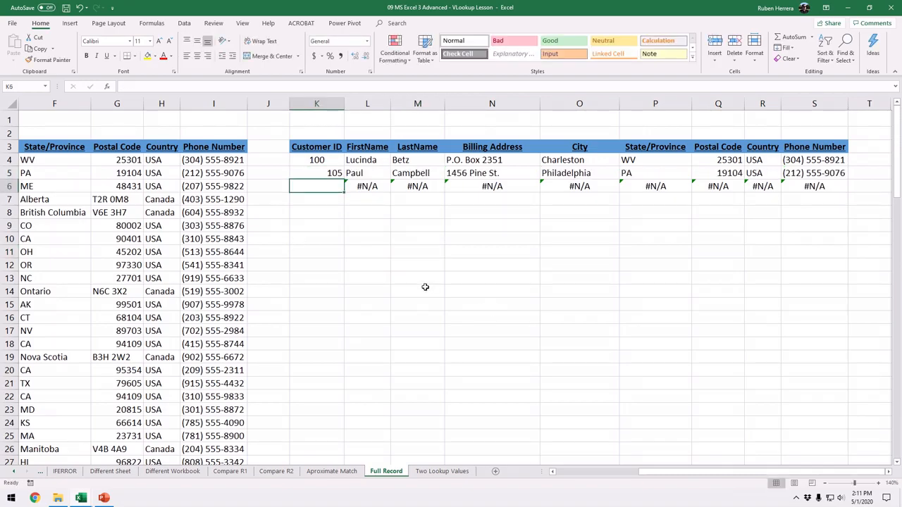
pyautogui.write('11')
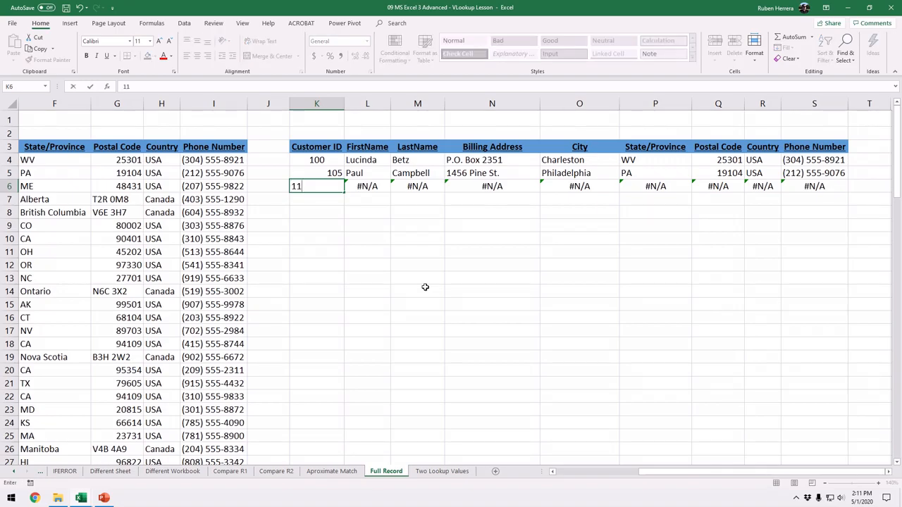
pyautogui.press('Return')
pyautogui.press('Up')
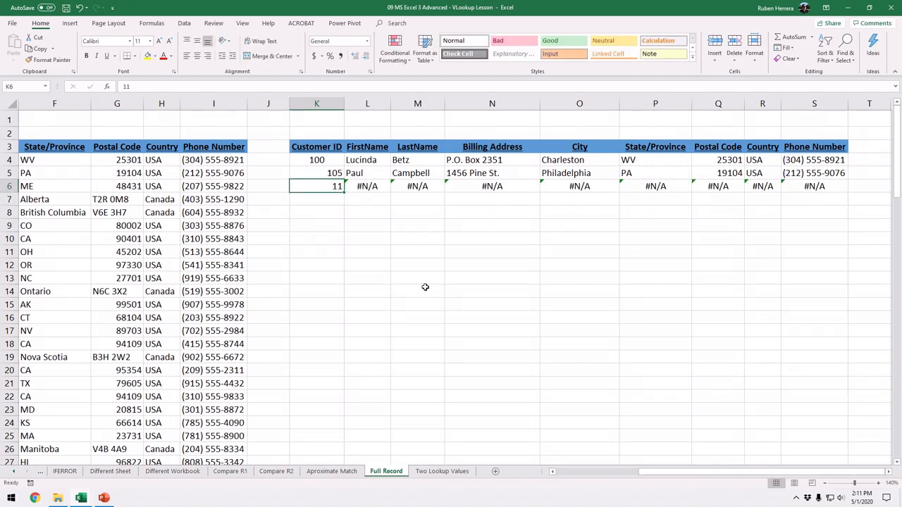
pyautogui.press('F2')
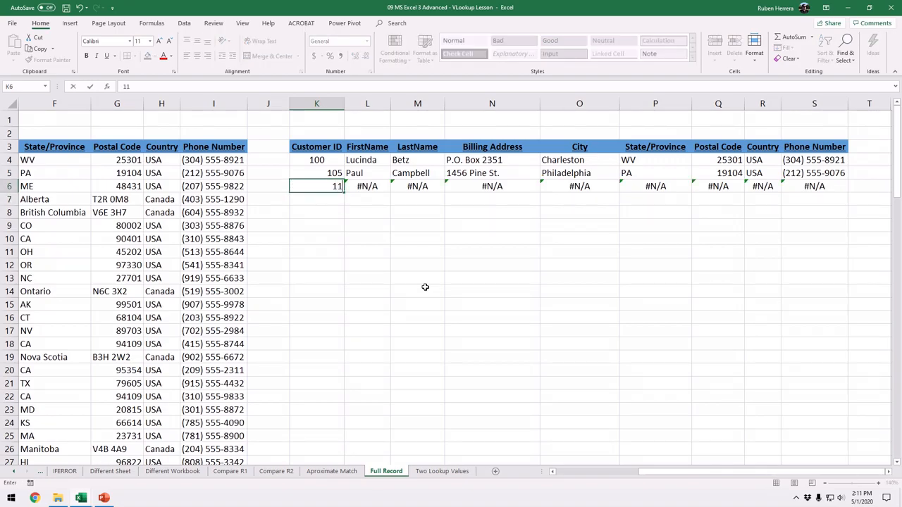
pyautogui.write('0')
pyautogui.press('Return')
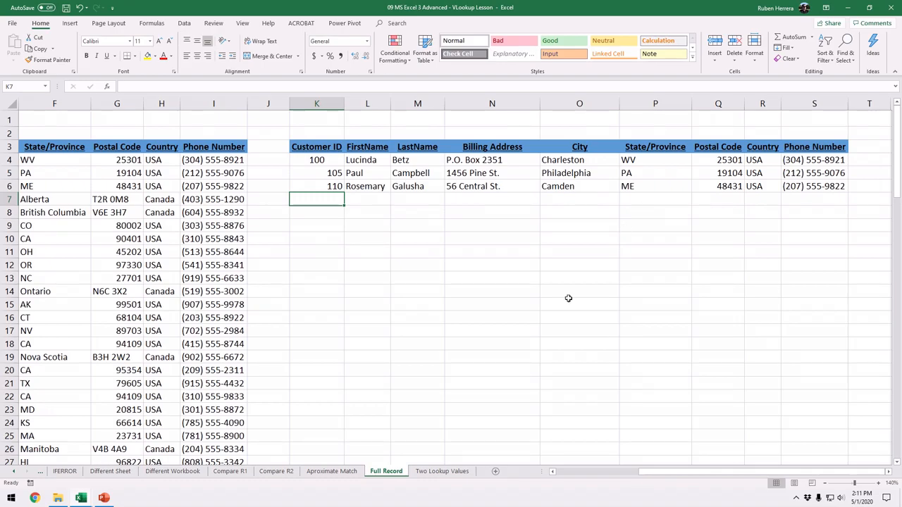
# Step: Open the VLOOKUP formula in L4 to review its arguments
pyautogui.doubleClick(361, 162)
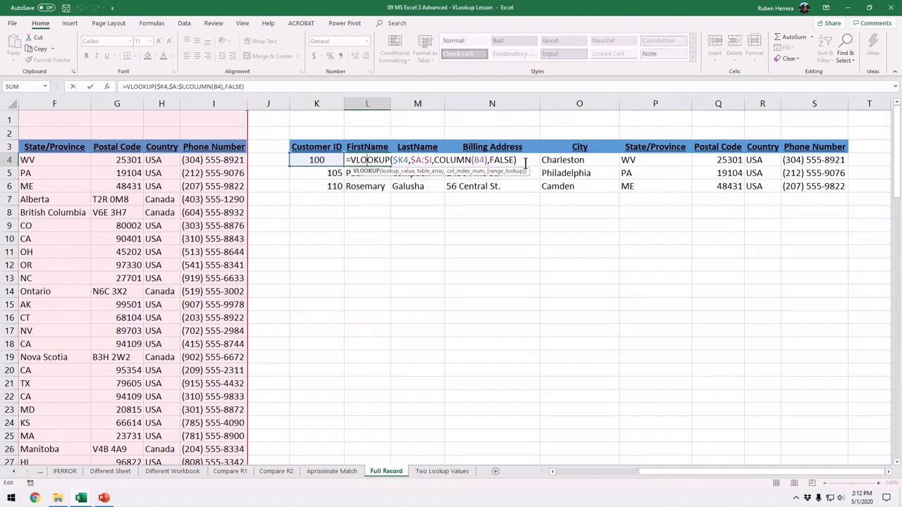
pyautogui.moveTo(417, 4)
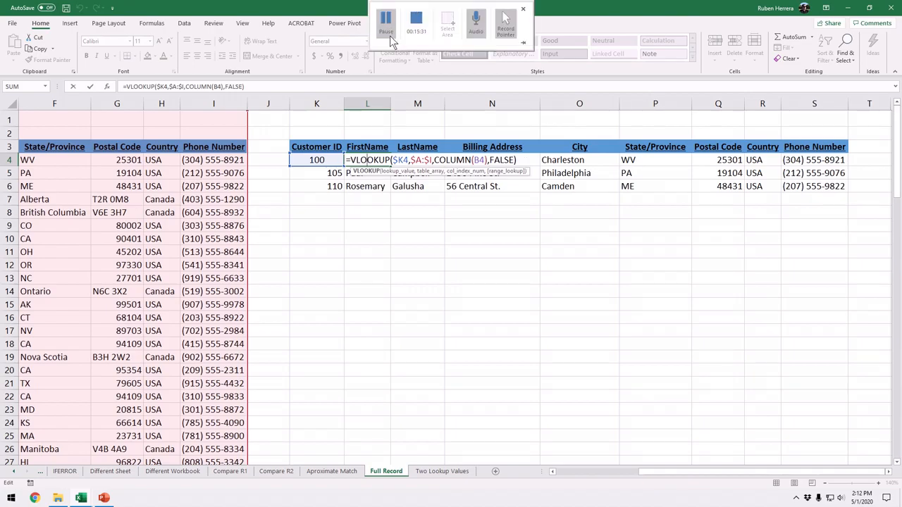
pyautogui.click(384, 24)
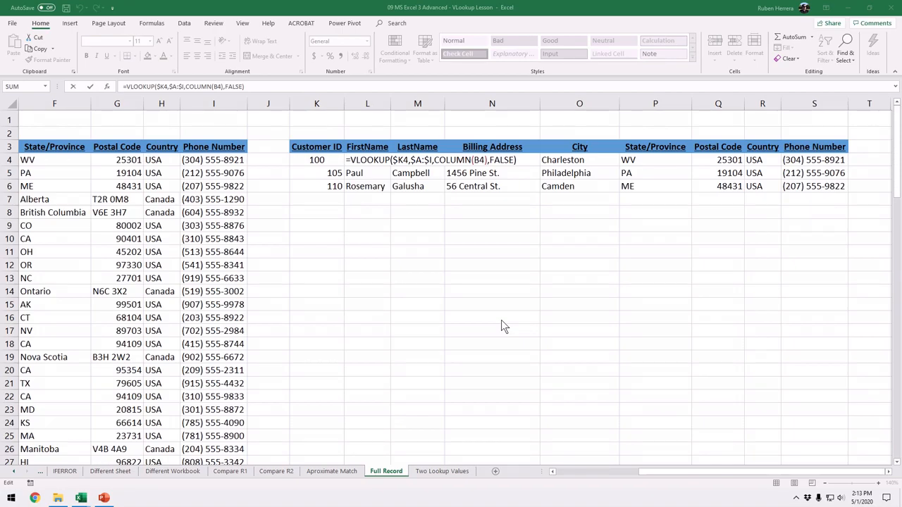
# Step: Leave the L4 formula, switch to the Two Lookup Values sheet and zoom it to 120%
pyautogui.click(442, 474)
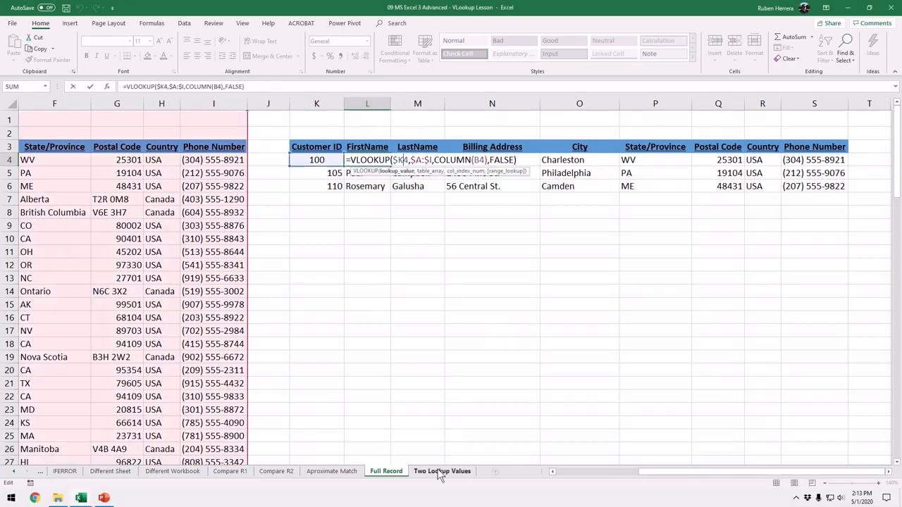
pyautogui.click(447, 332)
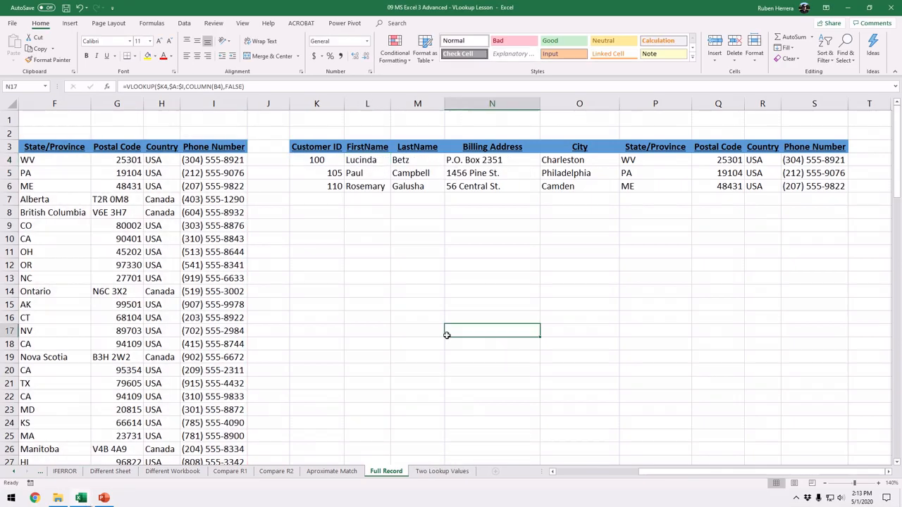
pyautogui.click(438, 462)
pyautogui.click(443, 471)
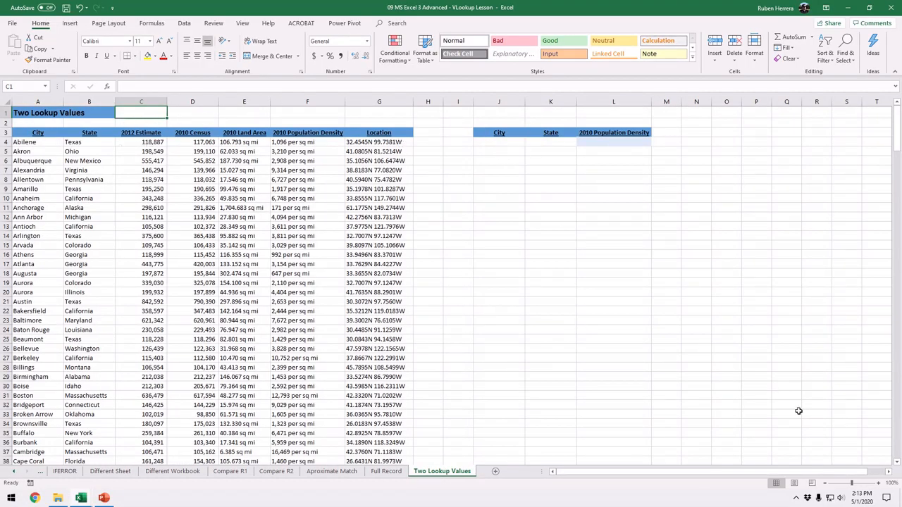
pyautogui.click(878, 484)
pyautogui.click(878, 483)
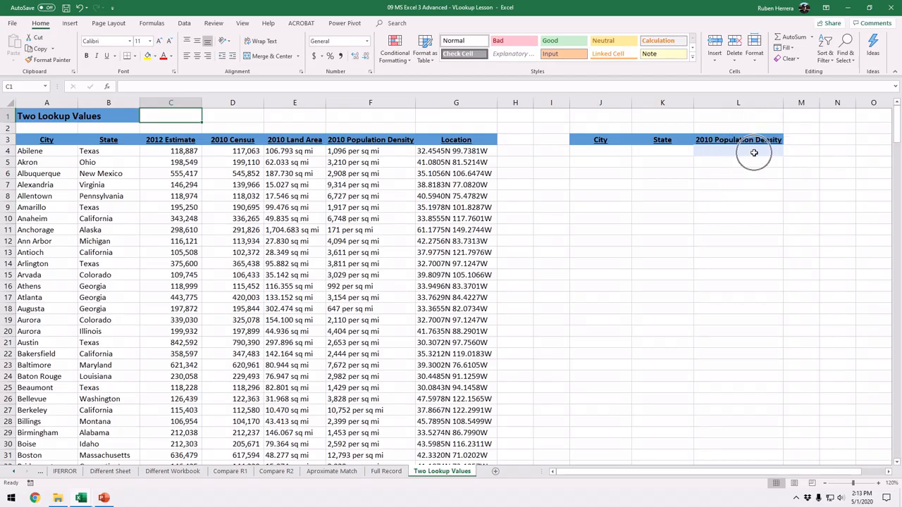
# Step: Look through the City and State columns for city names that occur in more than one state
pyautogui.scroll(-11, 198, 357)
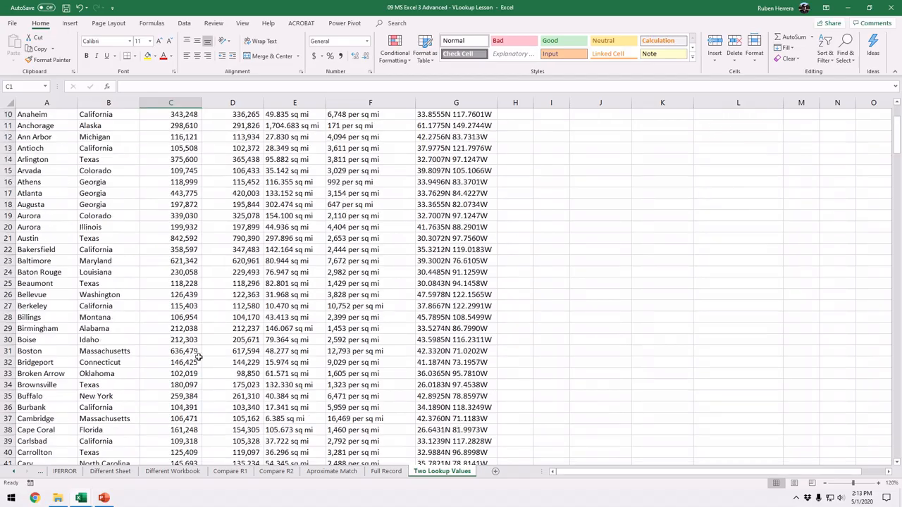
pyautogui.scroll(10, 197, 357)
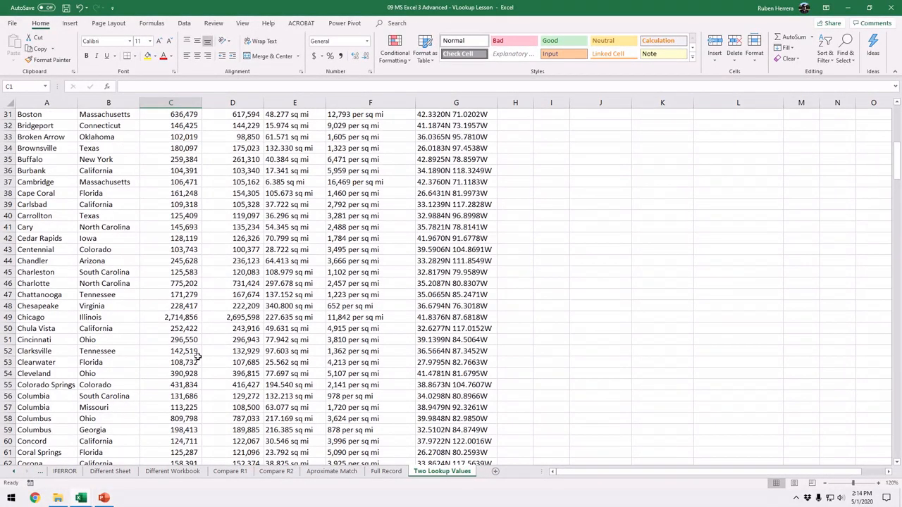
pyautogui.scroll(1, 194, 358)
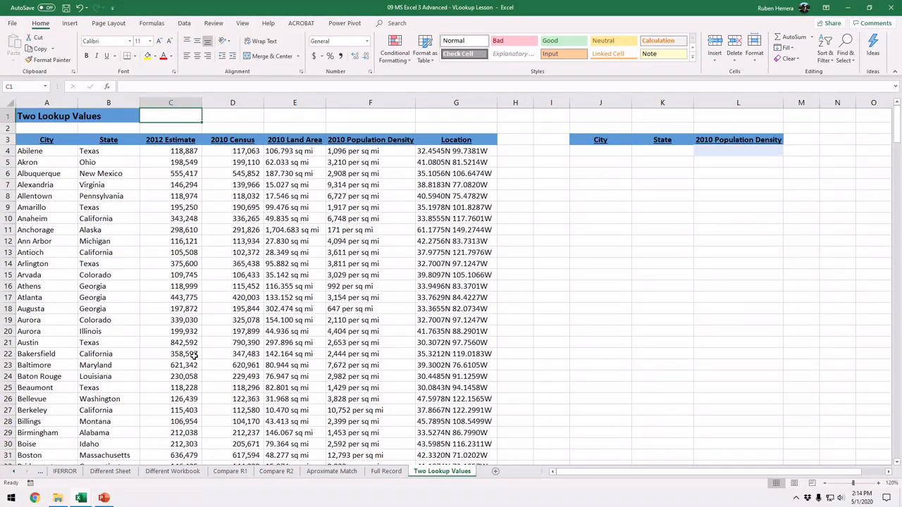
pyautogui.scroll(-12, 194, 356)
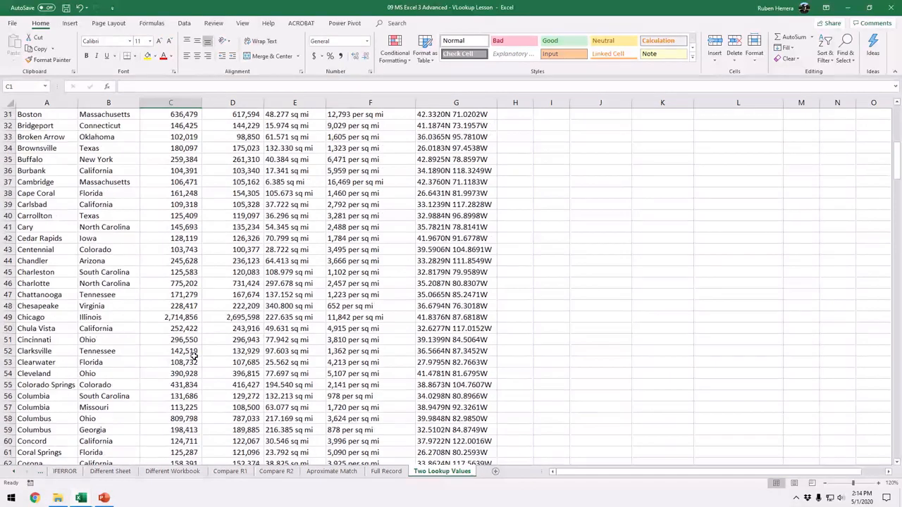
pyautogui.scroll(-2, 194, 356)
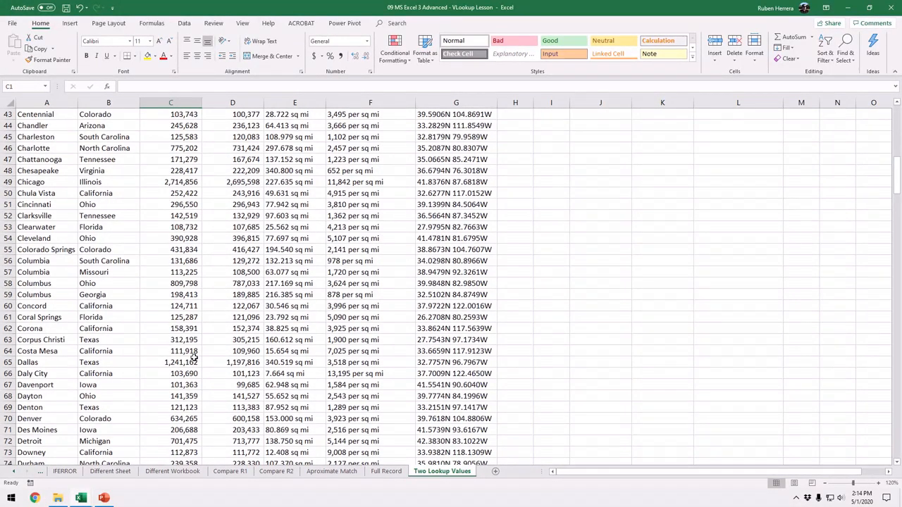
pyautogui.scroll(14, 194, 357)
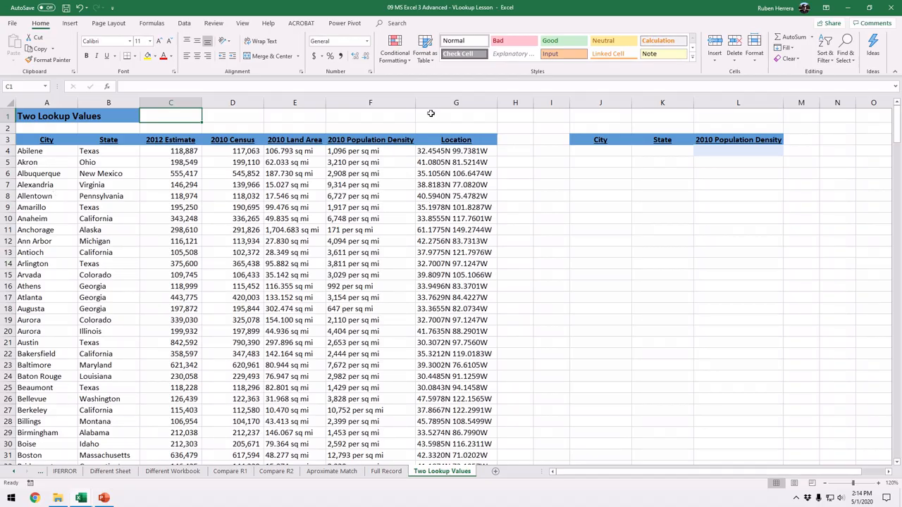
pyautogui.moveTo(432, 23)
pyautogui.click(385, 26)
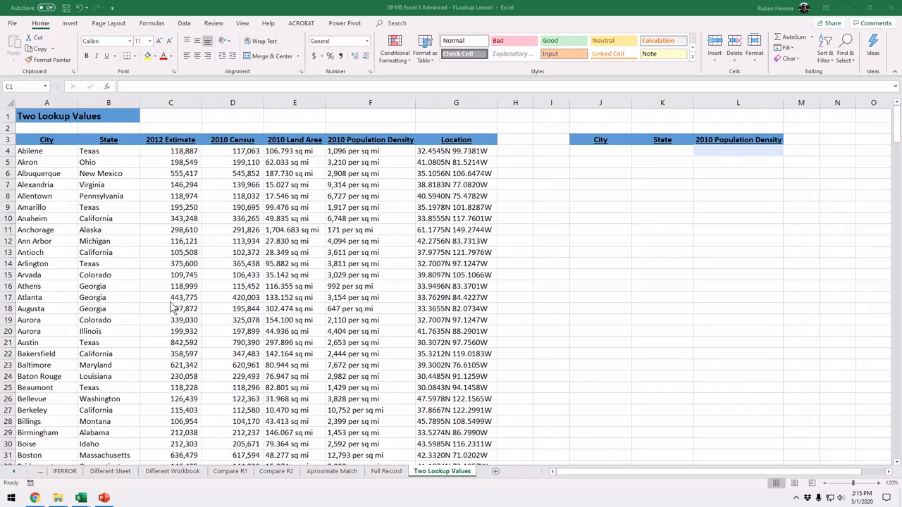
# Step: Switch to Chrome to view the washingtonian.com article on places named Arlington, and close it to return to the workbook
pyautogui.click(34, 498)
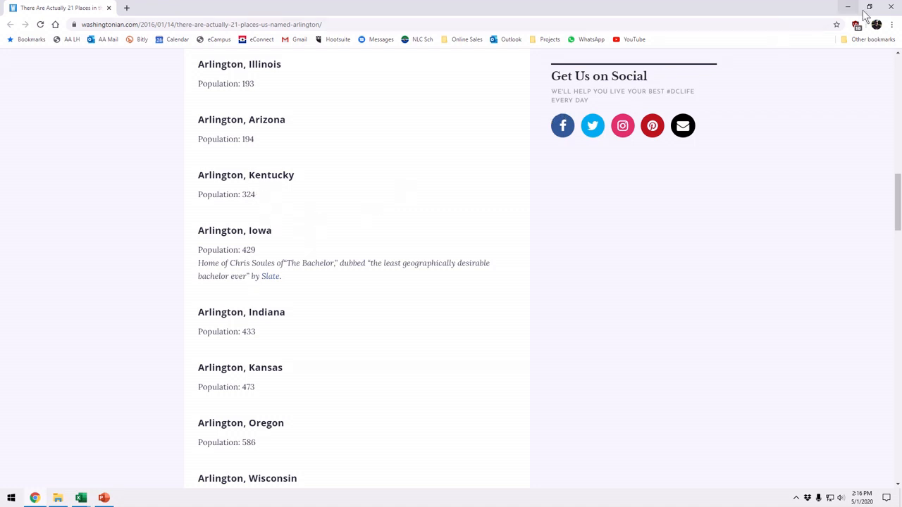
pyautogui.click(891, 7)
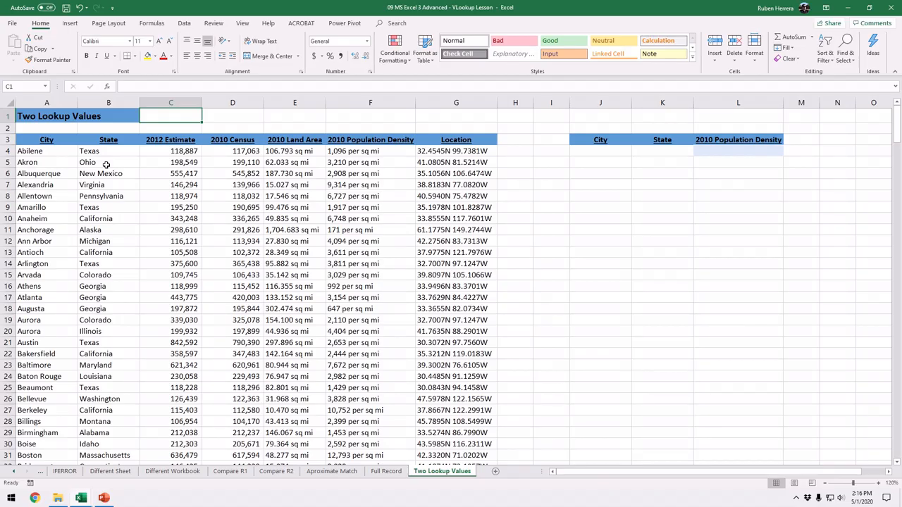
# Step: Examine the City and State columns and the empty City, State and 2010 Population Density cells of the lookup table
pyautogui.click(56, 102)
pyautogui.click(108, 103)
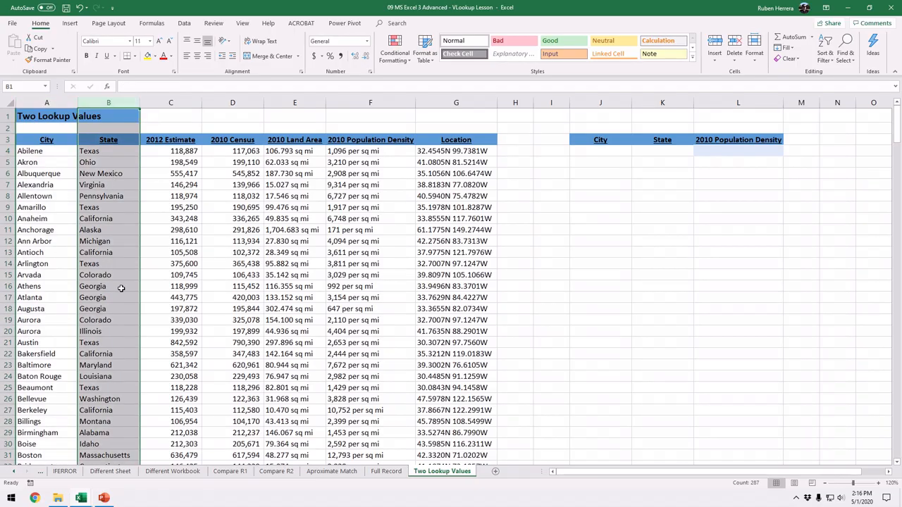
pyautogui.click(112, 237)
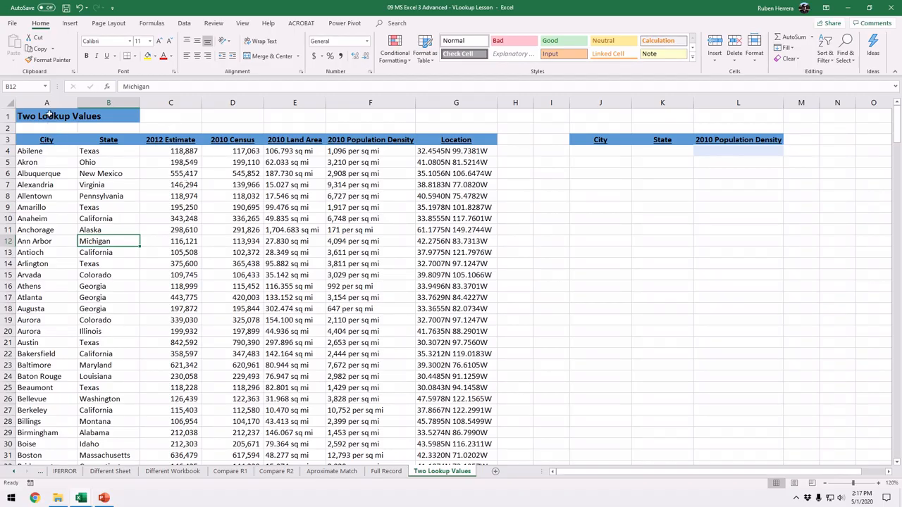
pyautogui.click(113, 102)
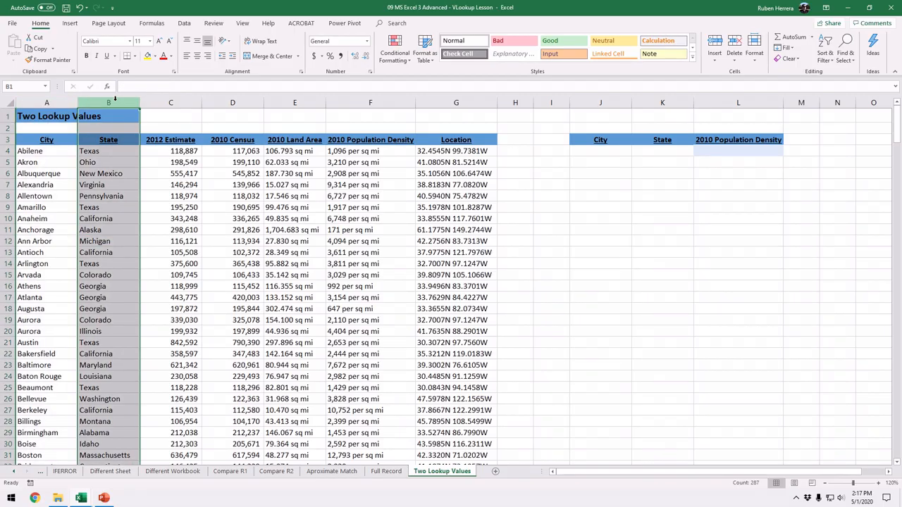
pyautogui.click(726, 151)
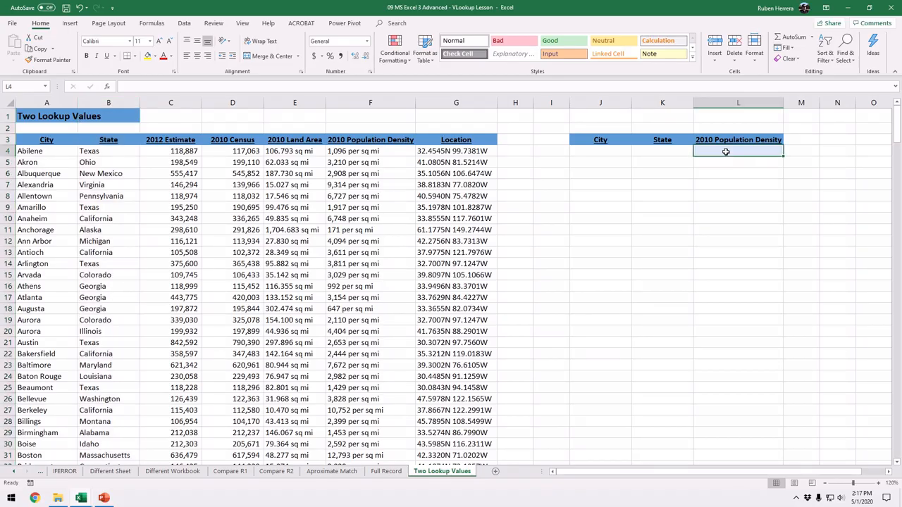
pyautogui.click(596, 153)
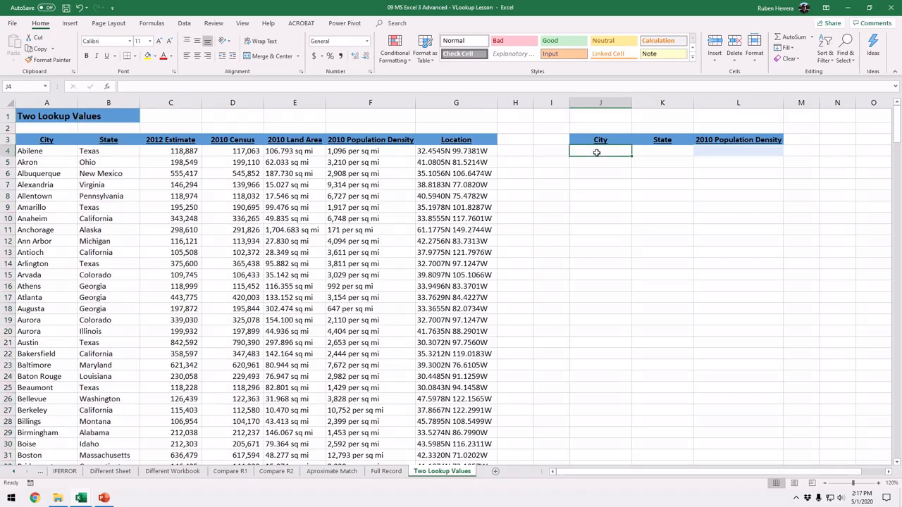
pyautogui.click(656, 153)
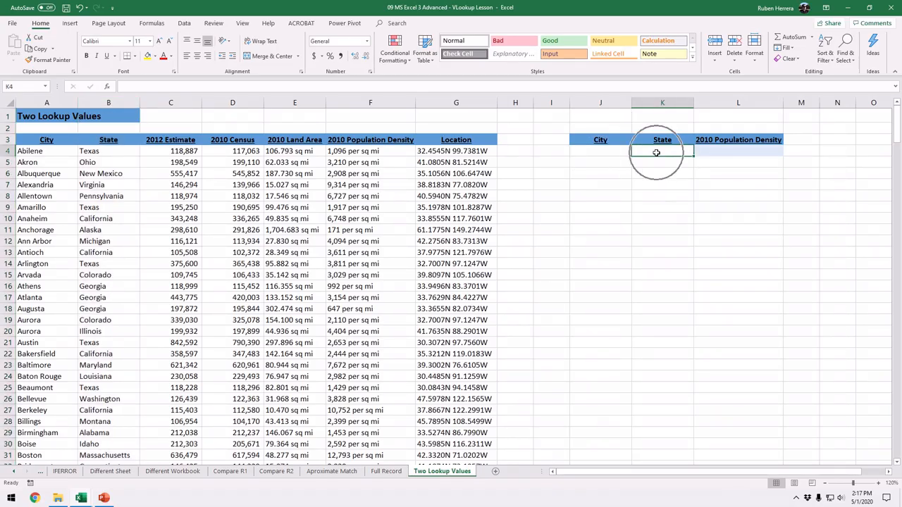
pyautogui.click(600, 149)
pyautogui.click(655, 148)
pyautogui.click(609, 149)
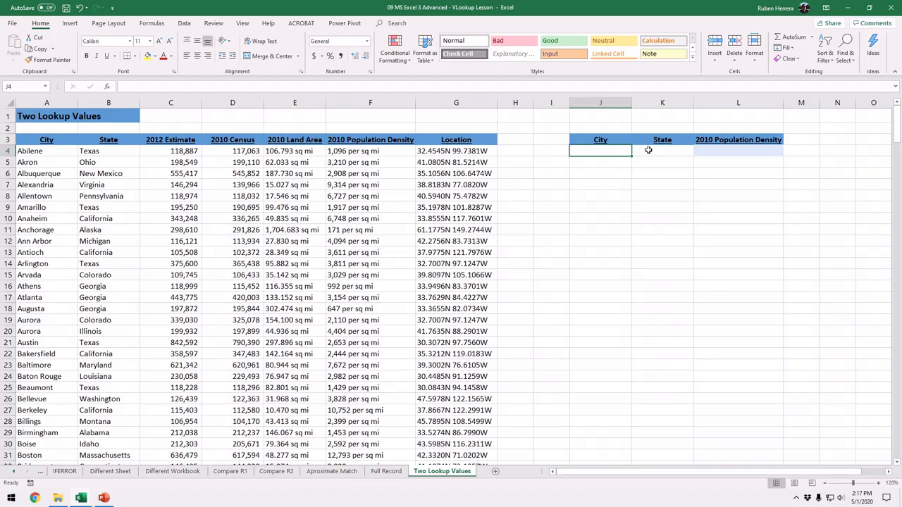
pyautogui.click(648, 150)
pyautogui.click(728, 151)
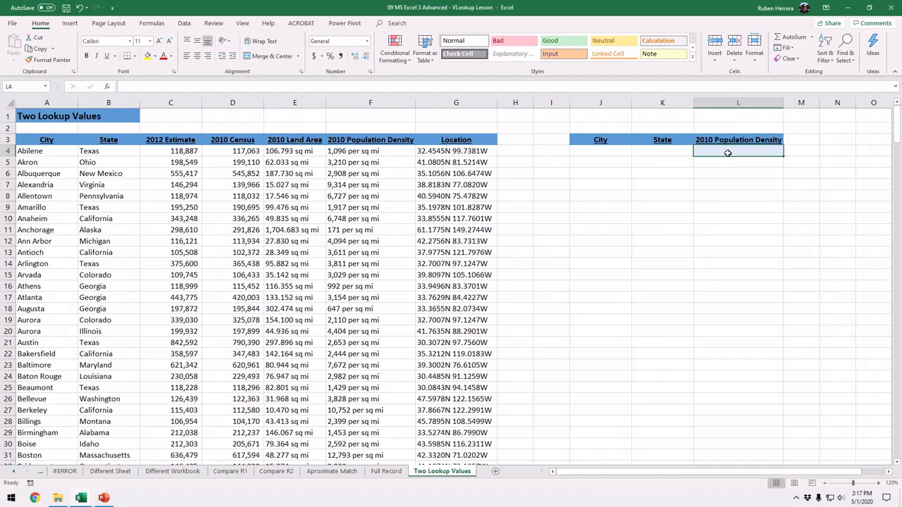
pyautogui.click(200, 251)
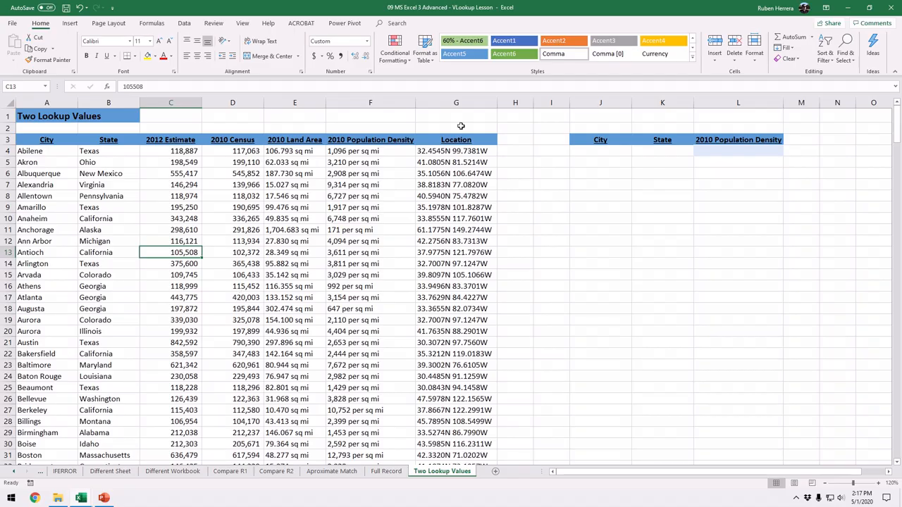
pyautogui.moveTo(553, 2)
pyautogui.click(385, 21)
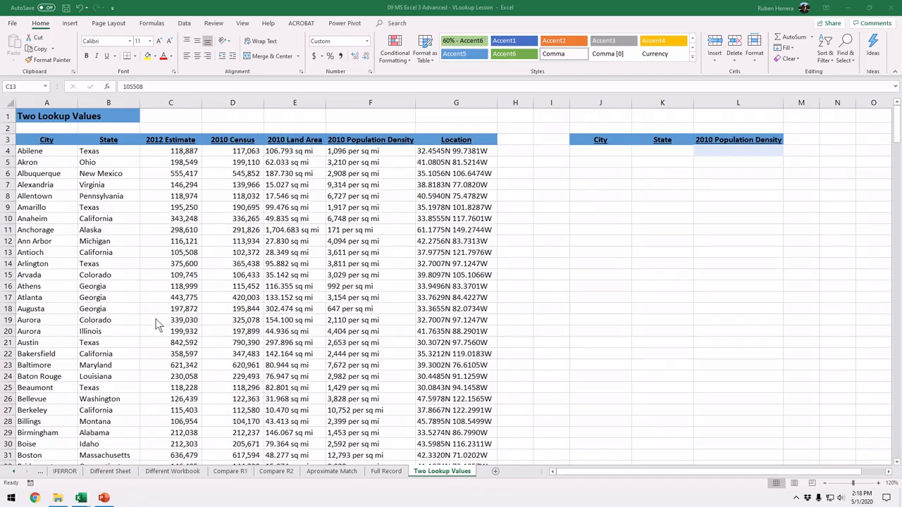
# Step: Insert a blank column between State and 2012 Estimate and widen it to fit combined city and state names
pyautogui.click(171, 103)
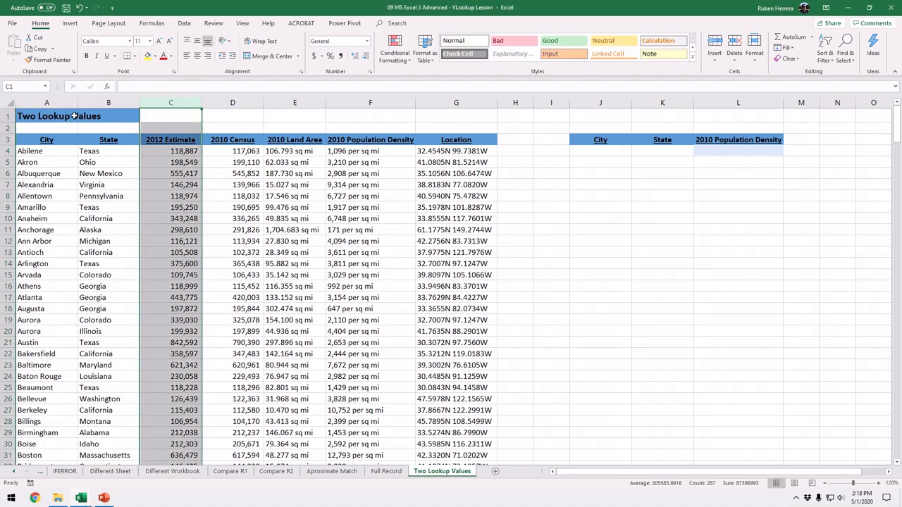
pyautogui.click(170, 102)
pyautogui.rightClick(171, 103)
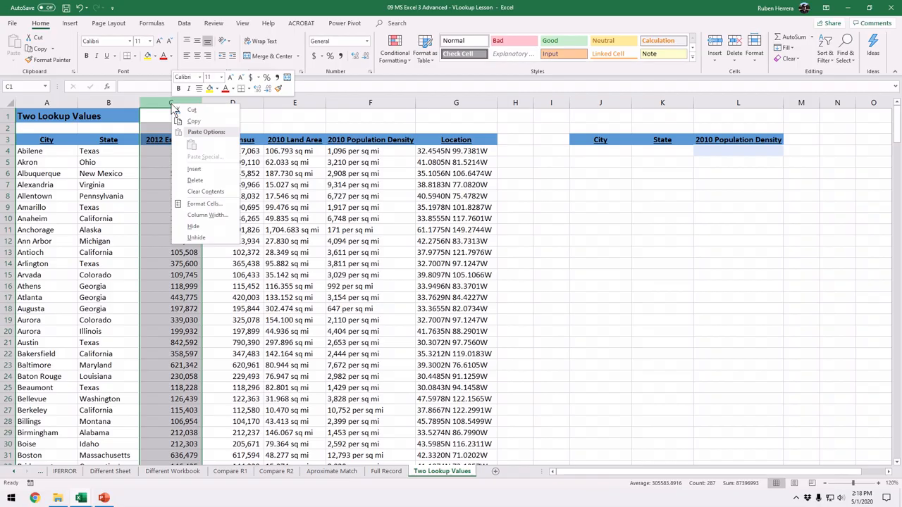
pyautogui.click(211, 171)
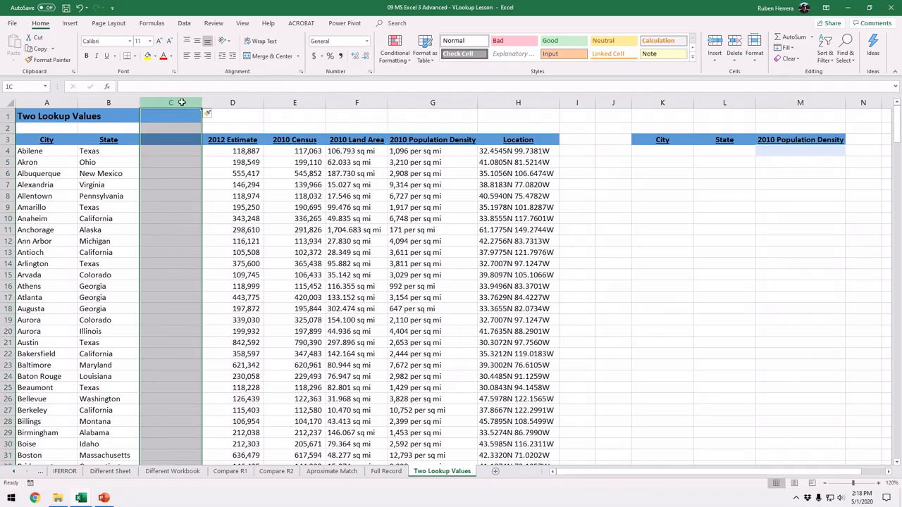
pyautogui.moveTo(202, 103); pyautogui.dragTo(234, 103)
# Step: Enter the formula =A4&"|"&B4 in C4 to join city and state with a pipe separator
pyautogui.click(172, 152)
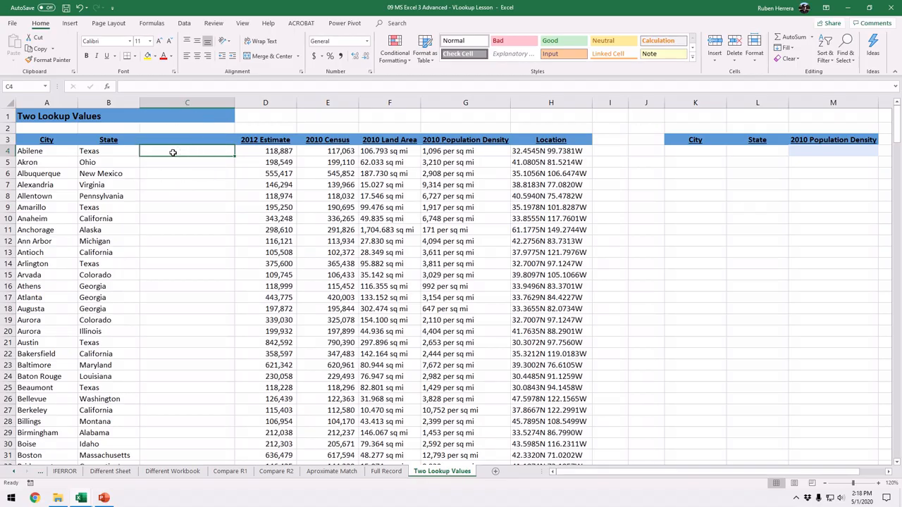
pyautogui.write('=')
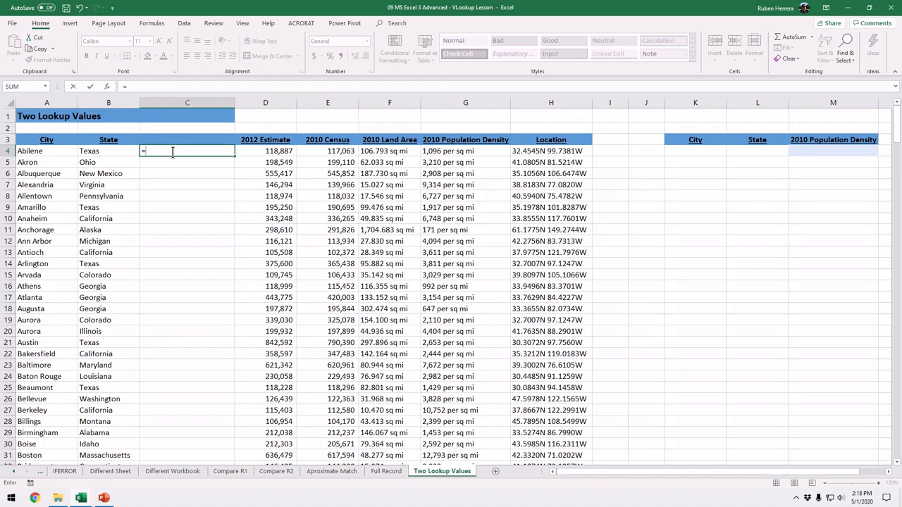
pyautogui.click(33, 152)
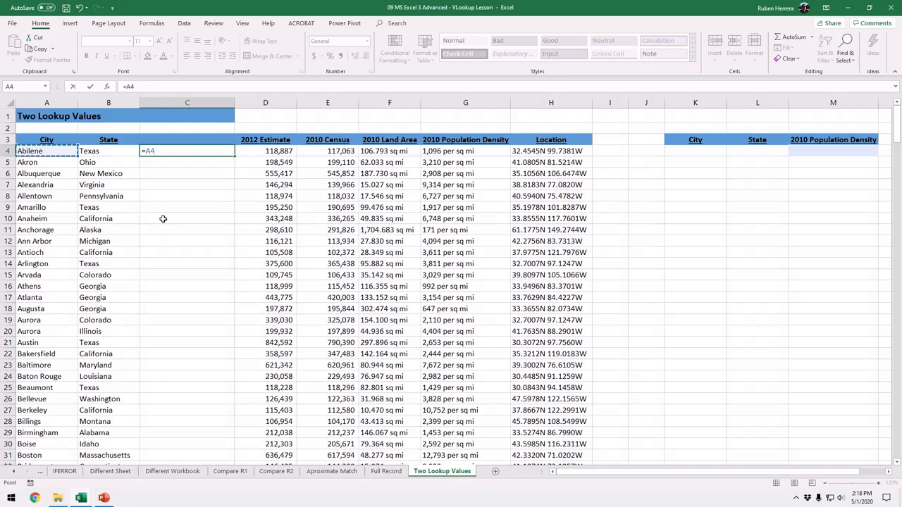
pyautogui.write('&"')
pyautogui.write('|"&')
pyautogui.click(117, 148)
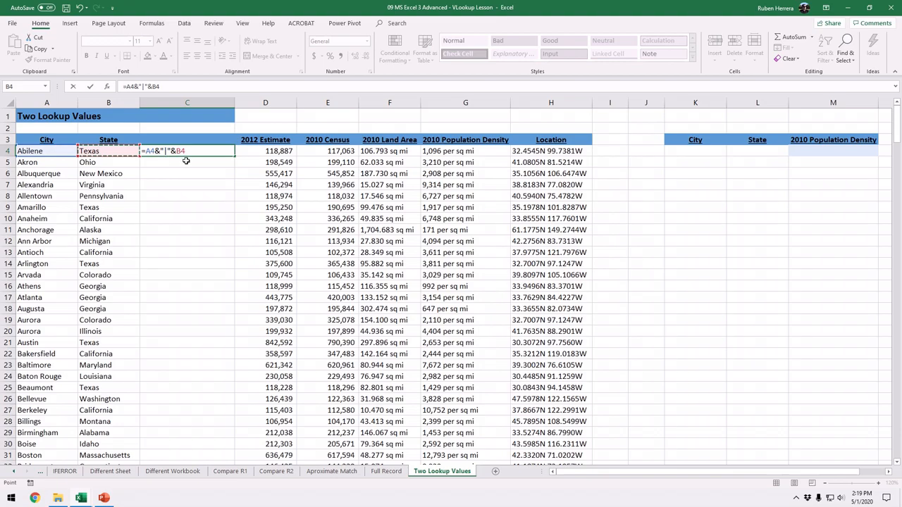
pyautogui.press('Return')
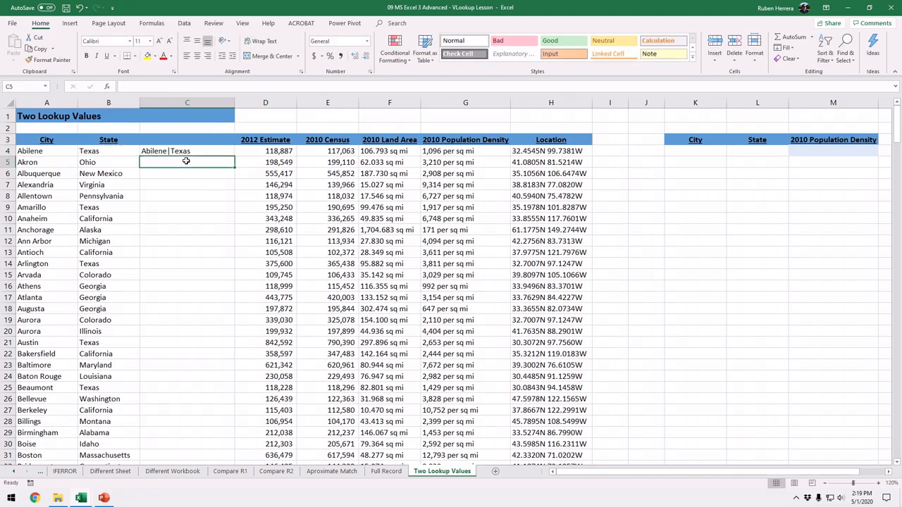
# Step: Fill the C4 formula down the helper column for every city and zoom the sheet to 140%
pyautogui.click(212, 151)
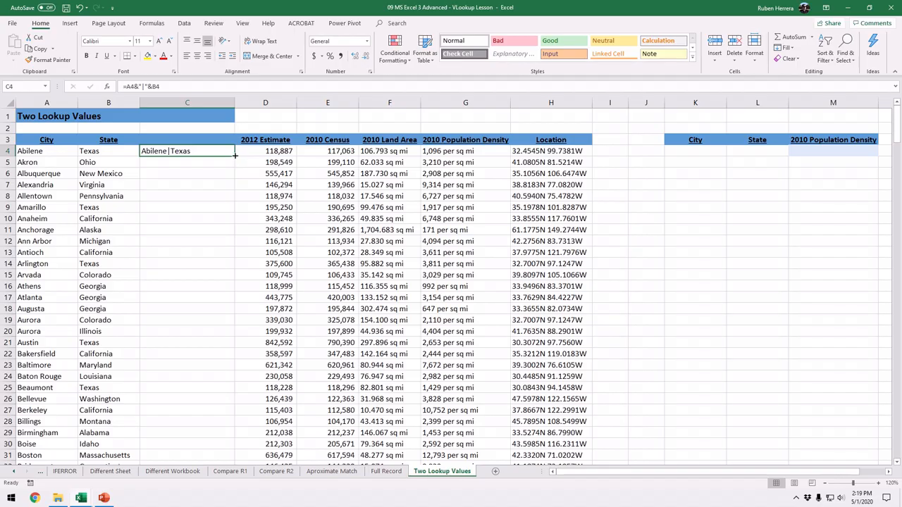
pyautogui.doubleClick(235, 154)
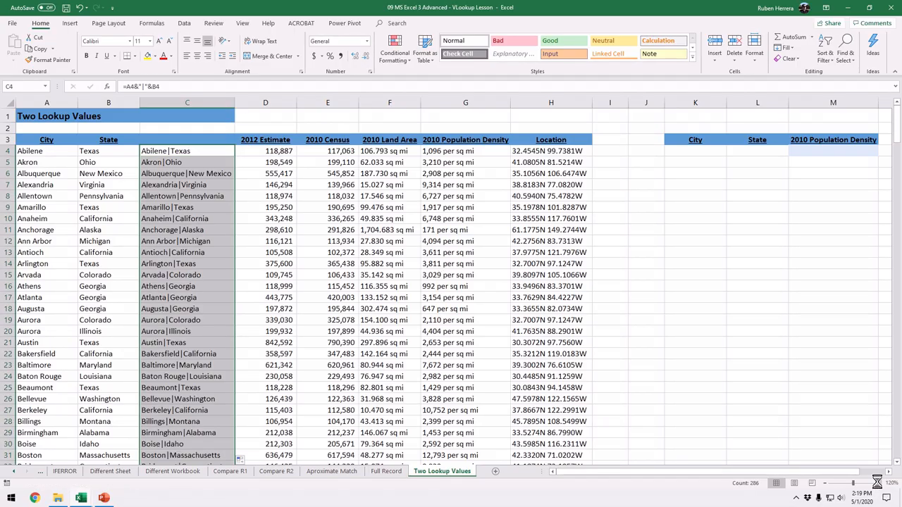
pyautogui.click(878, 482)
pyautogui.click(878, 483)
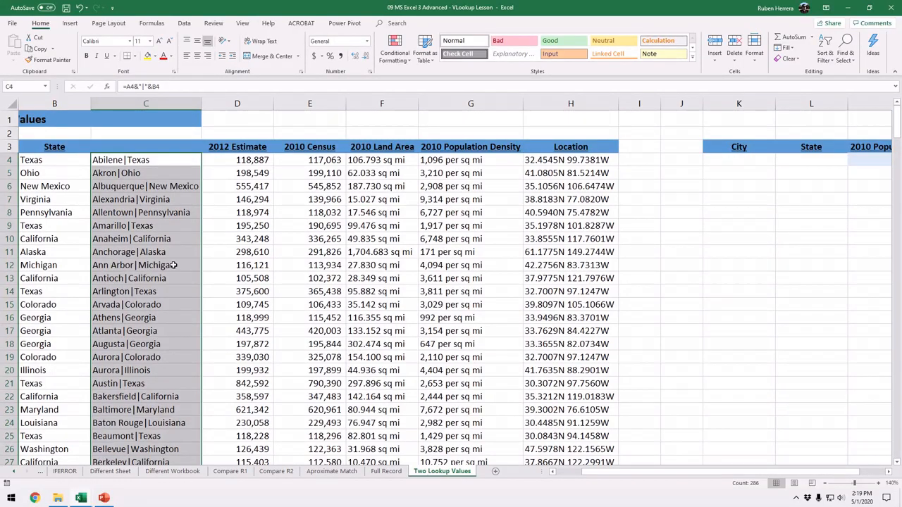
# Step: Compare the joined entries in column C with the City and State columns and review the formula in C4
pyautogui.click(148, 211)
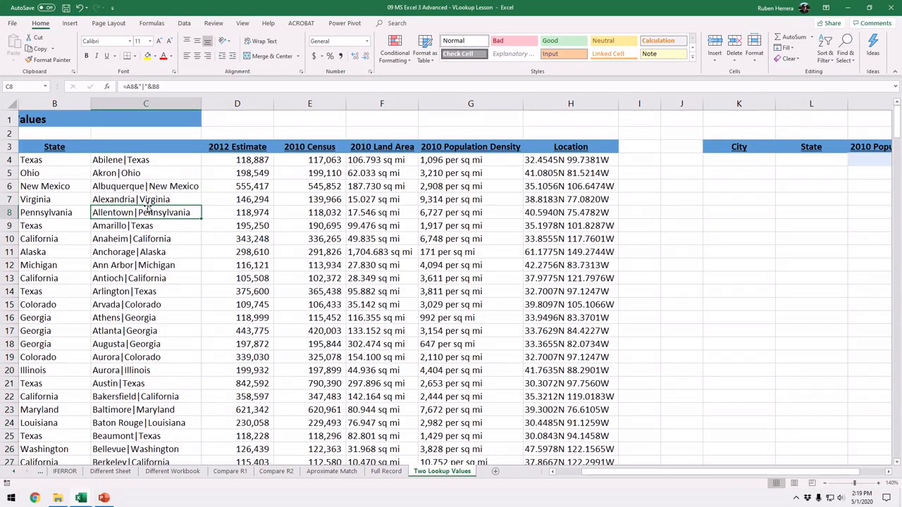
pyautogui.moveTo(590, 472); pyautogui.dragTo(556, 479)
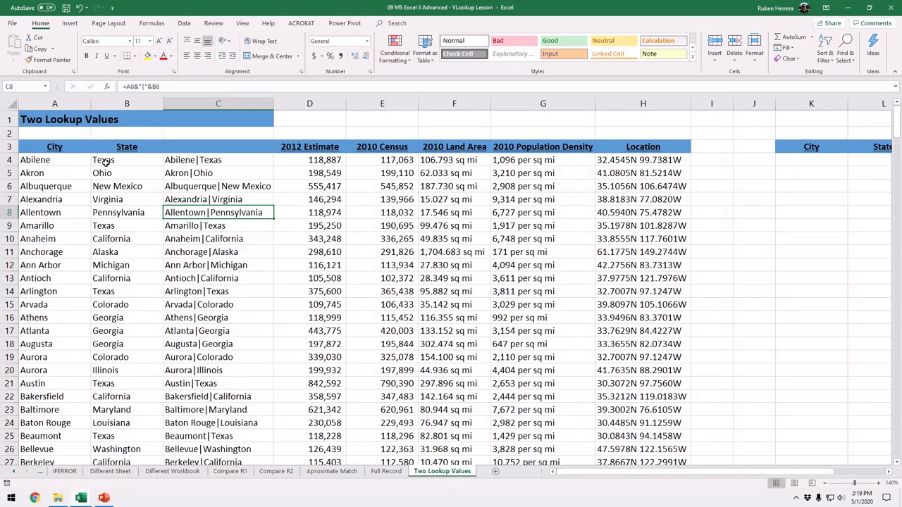
pyautogui.doubleClick(228, 164)
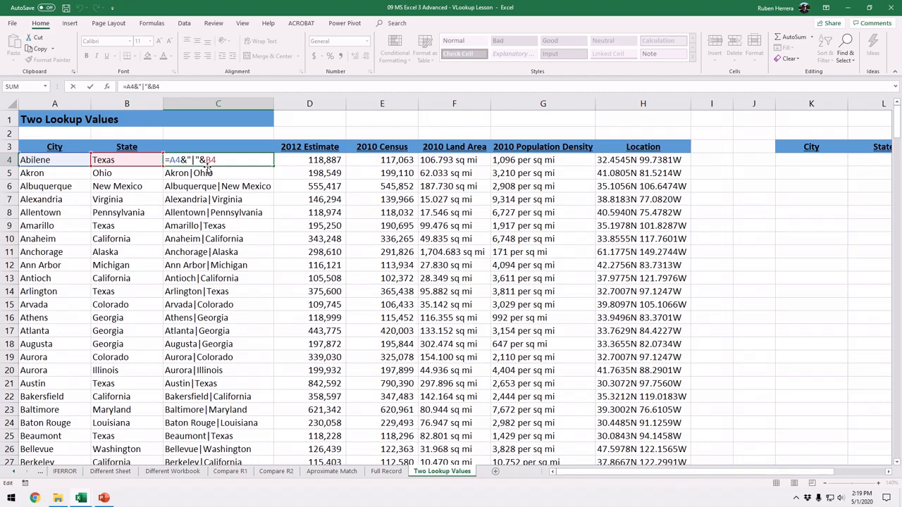
pyautogui.press('Return')
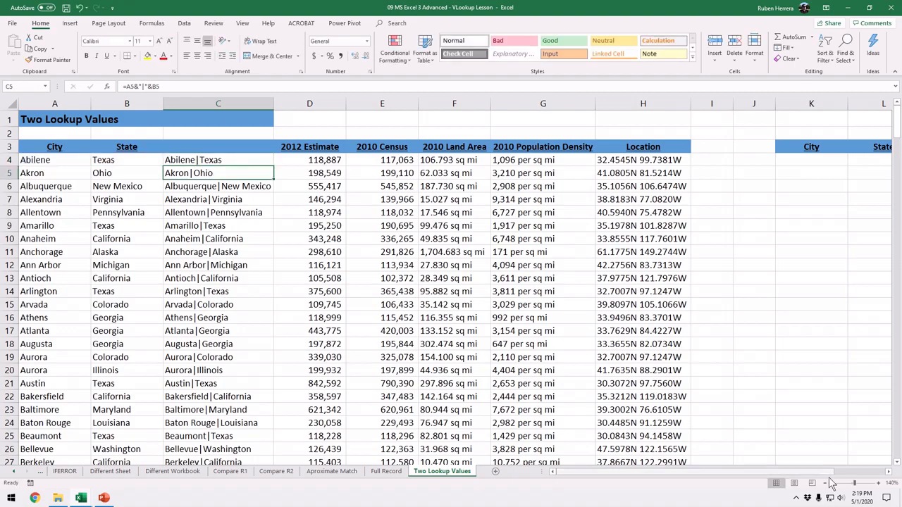
# Step: Start a VLOOKUP formula in M4 under 2010 Population Density, with city cell K4 as the start of the lookup value
pyautogui.click(888, 472)
pyautogui.click(889, 473)
pyautogui.click(889, 472)
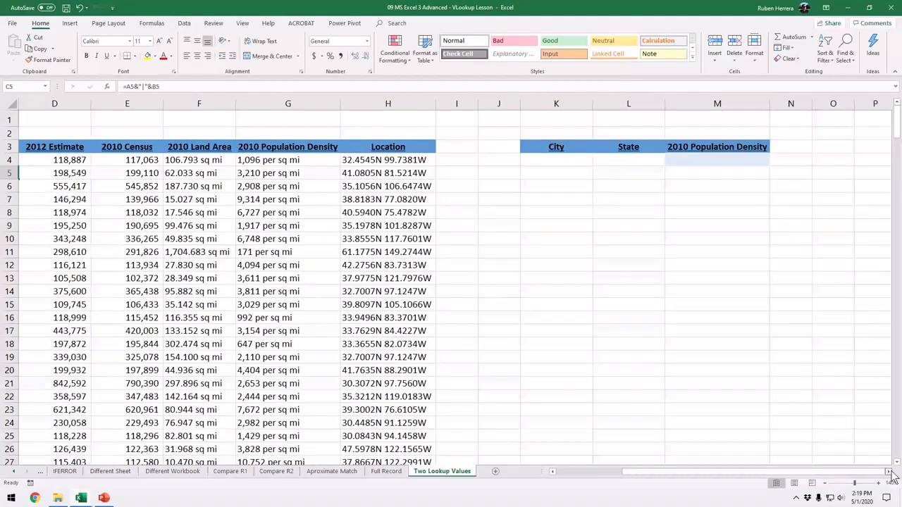
pyautogui.click(888, 472)
pyautogui.click(889, 472)
pyautogui.click(888, 472)
pyautogui.click(515, 157)
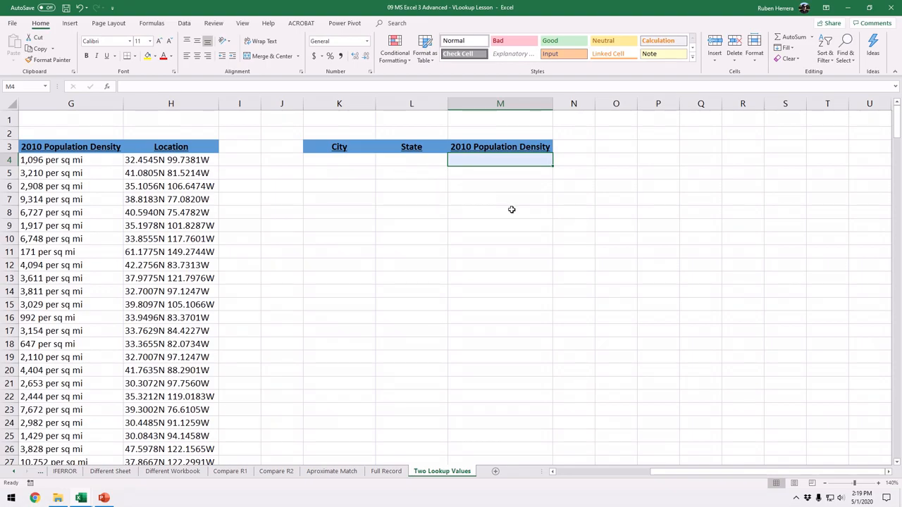
pyautogui.write('=')
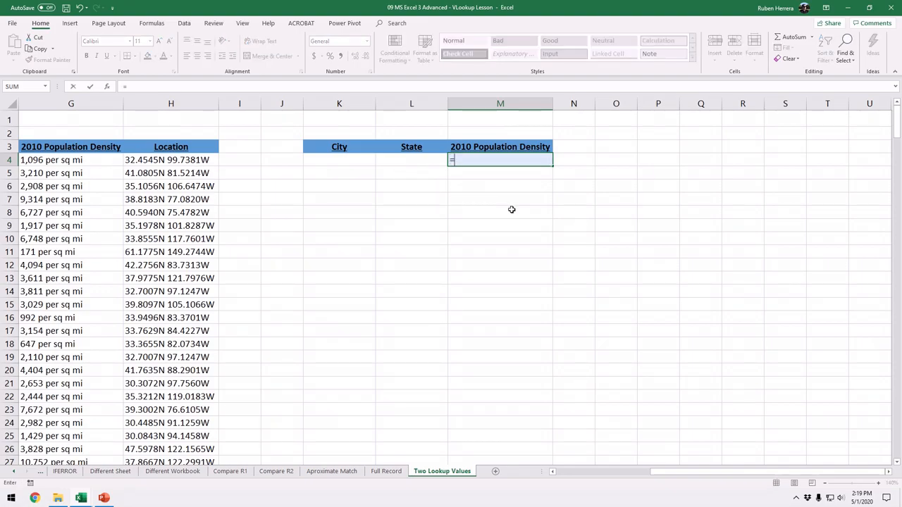
pyautogui.write('v')
pyautogui.press('Down')
pyautogui.press('Down')
pyautogui.press('Down')
pyautogui.press('Down')
pyautogui.press('Down')
pyautogui.press('Down')
pyautogui.press('Down')
pyautogui.press('Down')
pyautogui.press('Tab')
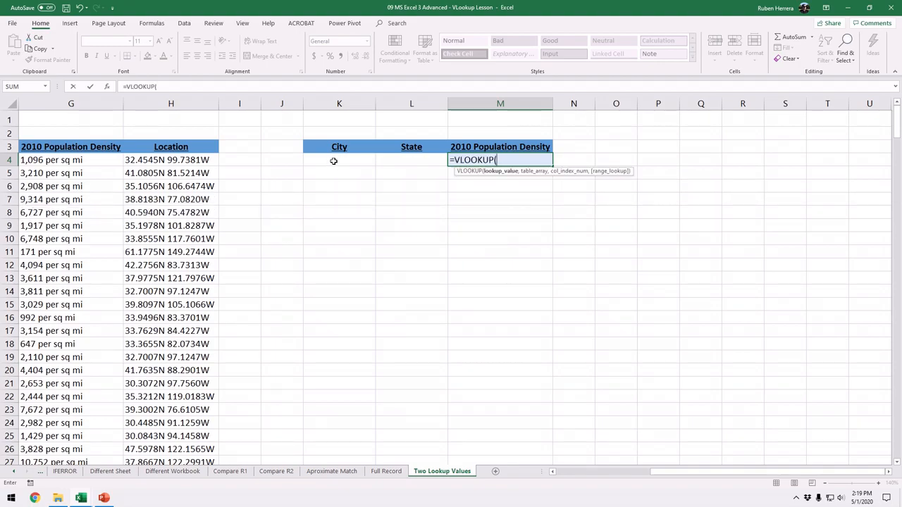
pyautogui.click(333, 162)
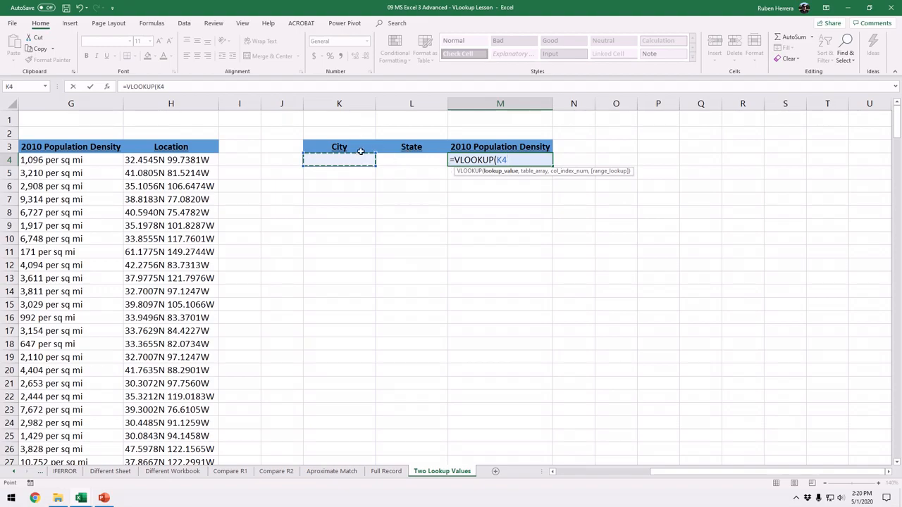
# Step: Check the pipe format in column C and extend the M4 lookup value to K4&"|"&L4
pyautogui.moveTo(666, 474); pyautogui.dragTo(547, 481)
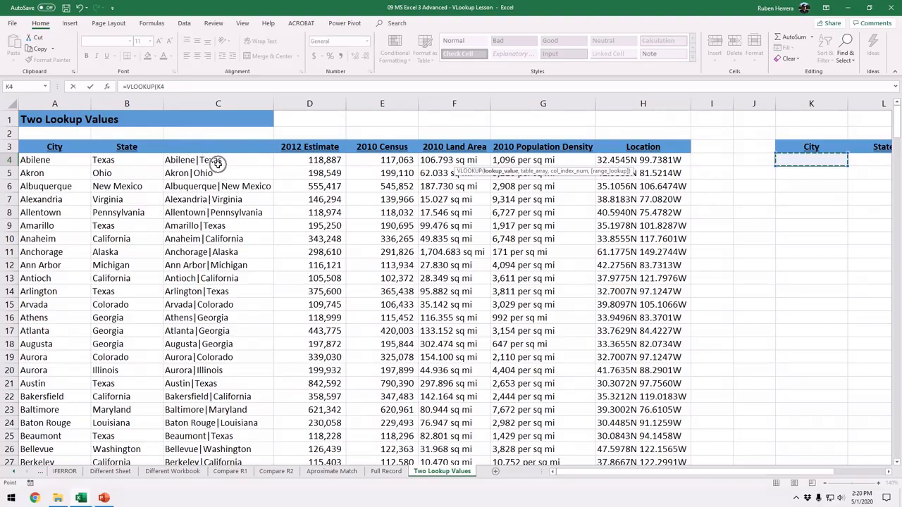
pyautogui.moveTo(629, 472); pyautogui.dragTo(754, 468)
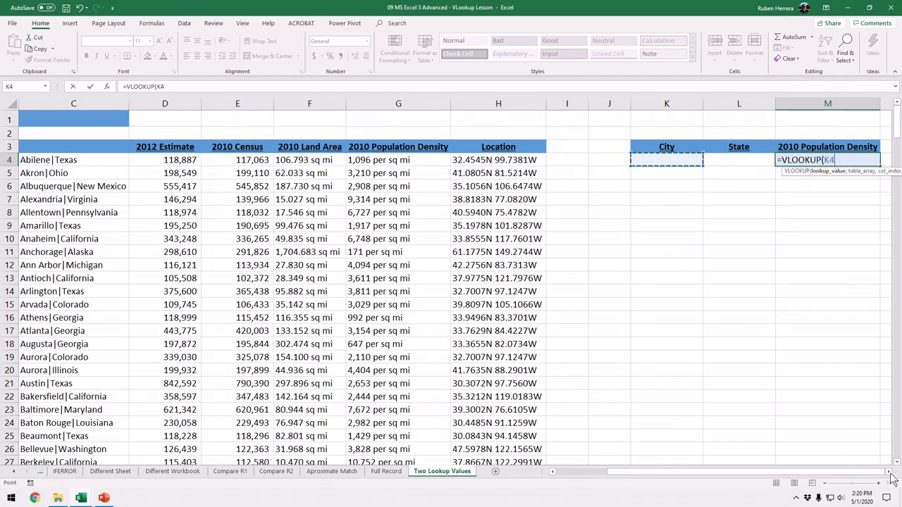
pyautogui.click(889, 472)
pyautogui.click(888, 473)
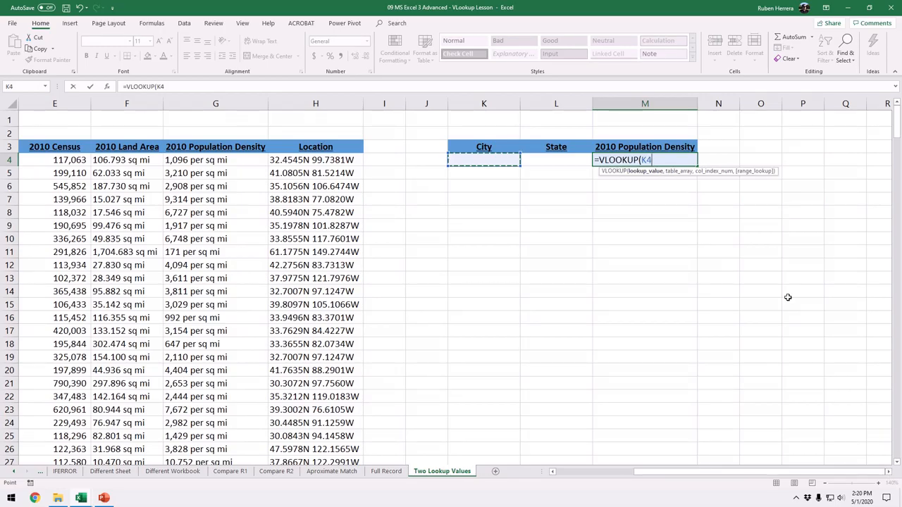
pyautogui.write('&"|')
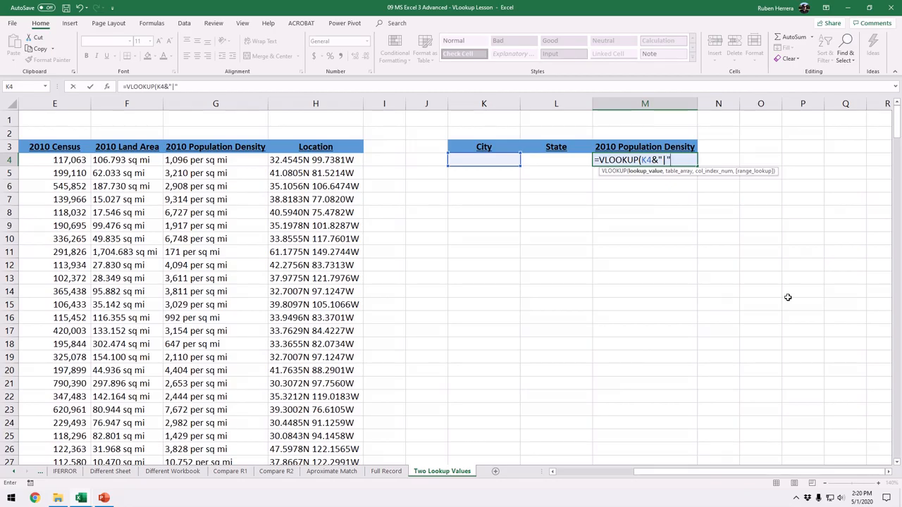
pyautogui.write('&')
pyautogui.click(565, 161)
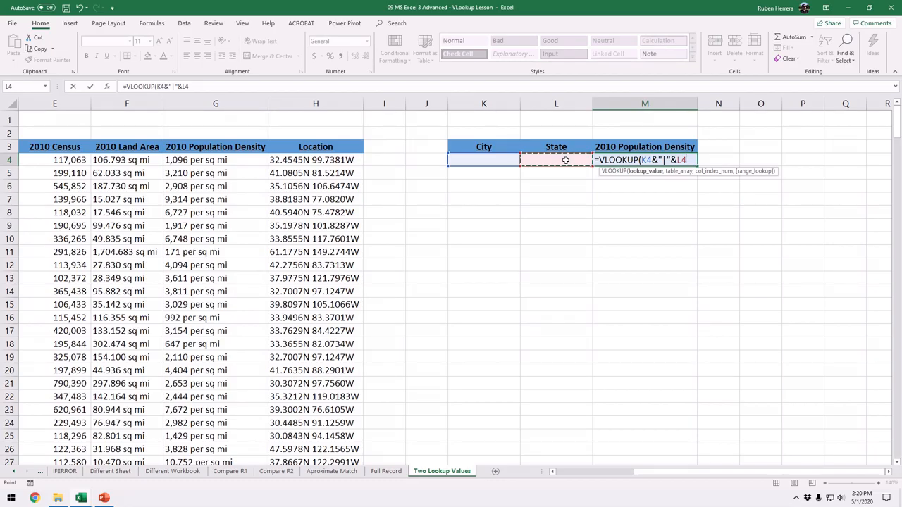
# Step: Set the M4 VLOOKUP table array to columns C:G, from the helper column through 2010 Population Density
pyautogui.write(',')
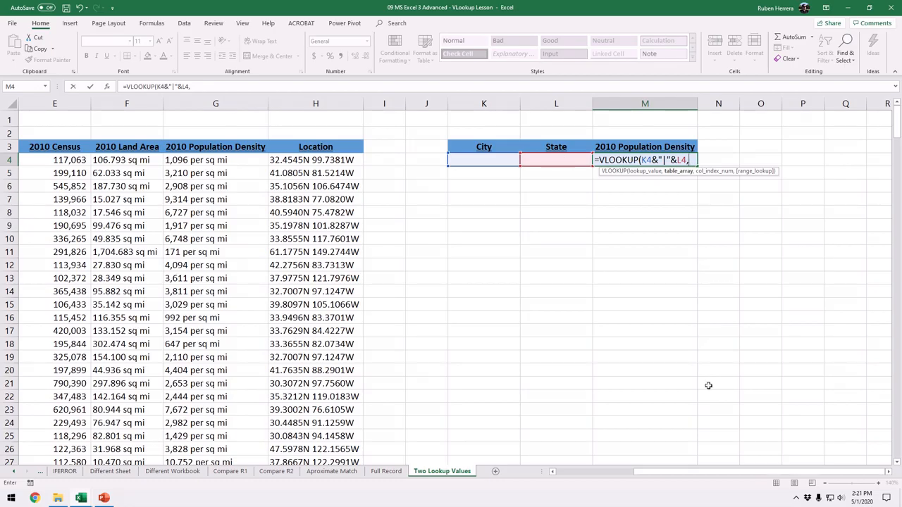
pyautogui.moveTo(720, 473); pyautogui.dragTo(606, 477)
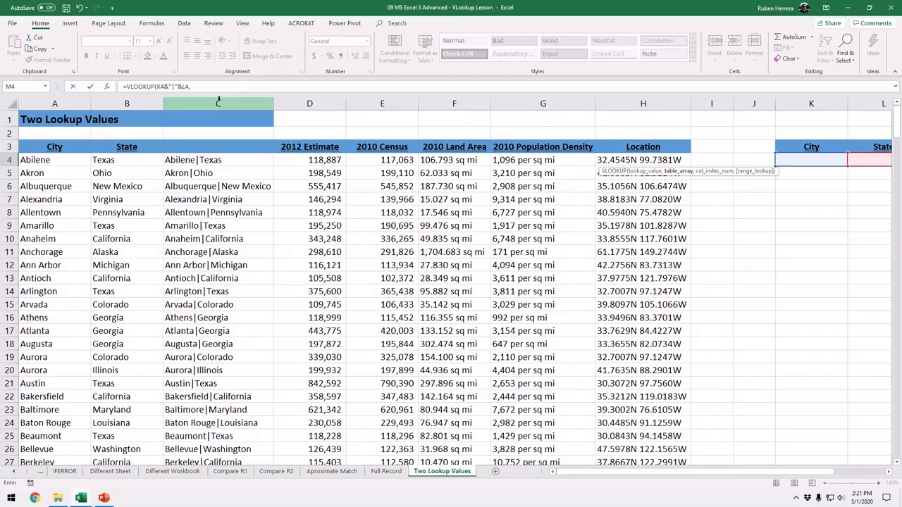
pyautogui.moveTo(227, 105); pyautogui.dragTo(650, 106)
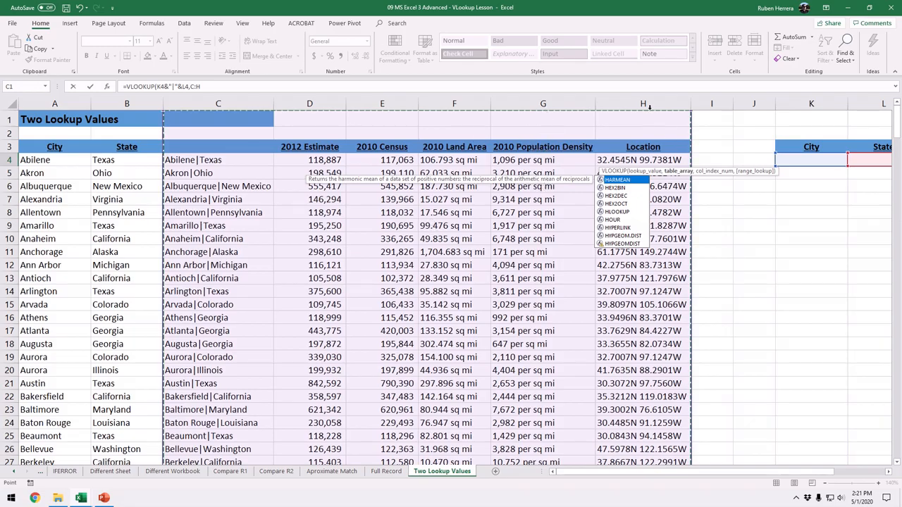
pyautogui.moveTo(218, 103); pyautogui.dragTo(536, 105)
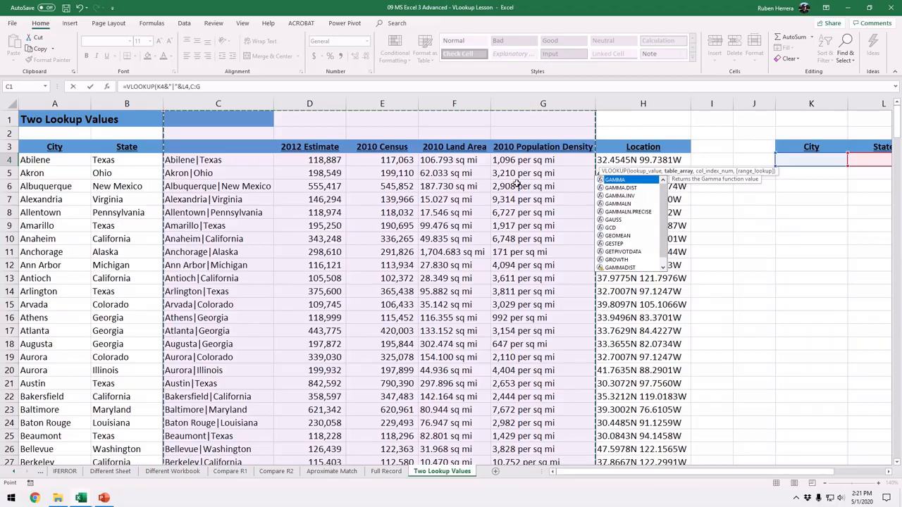
# Step: Complete the M4 VLOOKUP with column index 5 and FALSE for an exact match, and enter the formula
pyautogui.moveTo(740, 472); pyautogui.dragTo(779, 478)
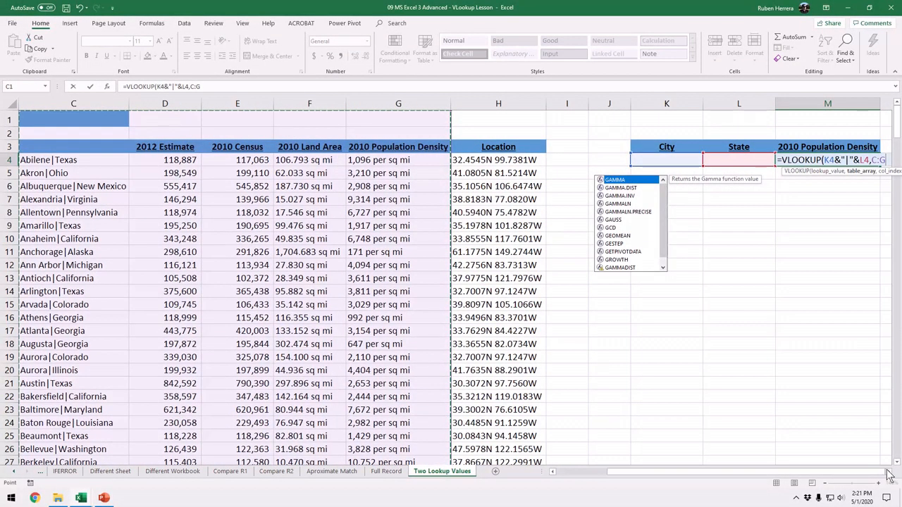
pyautogui.click(888, 472)
pyautogui.click(888, 472)
pyautogui.click(888, 472)
pyautogui.click(888, 472)
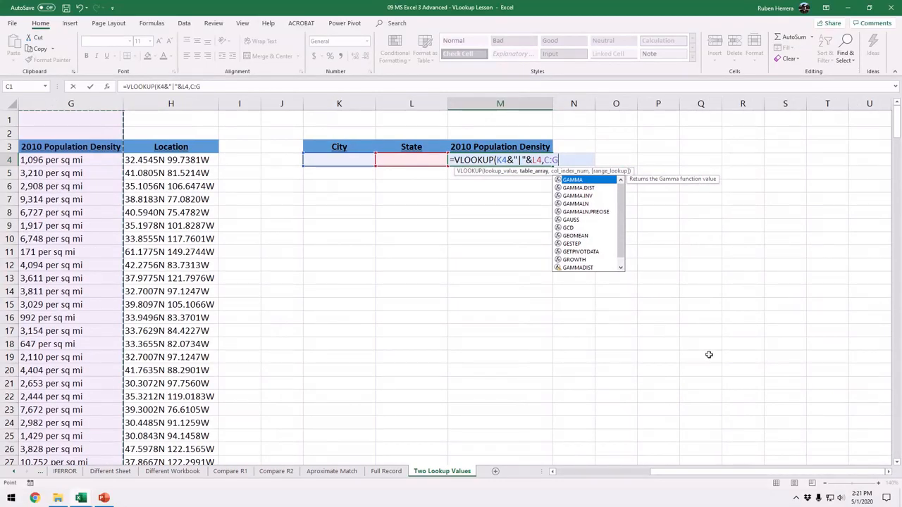
pyautogui.write(',')
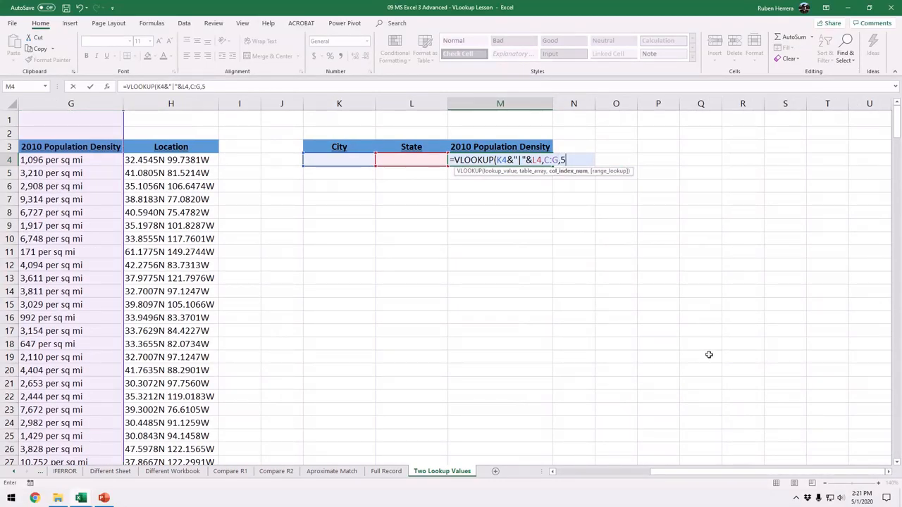
pyautogui.write('5,')
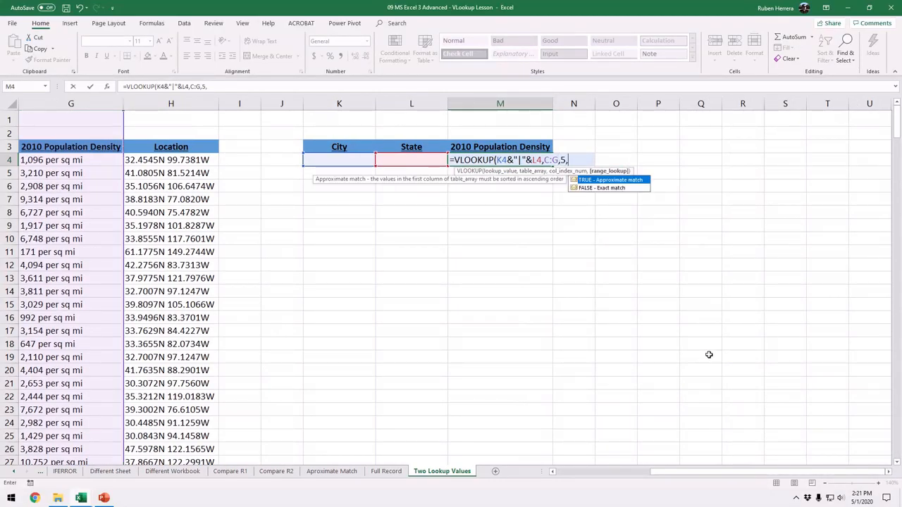
pyautogui.press('Down')
pyautogui.press('Tab')
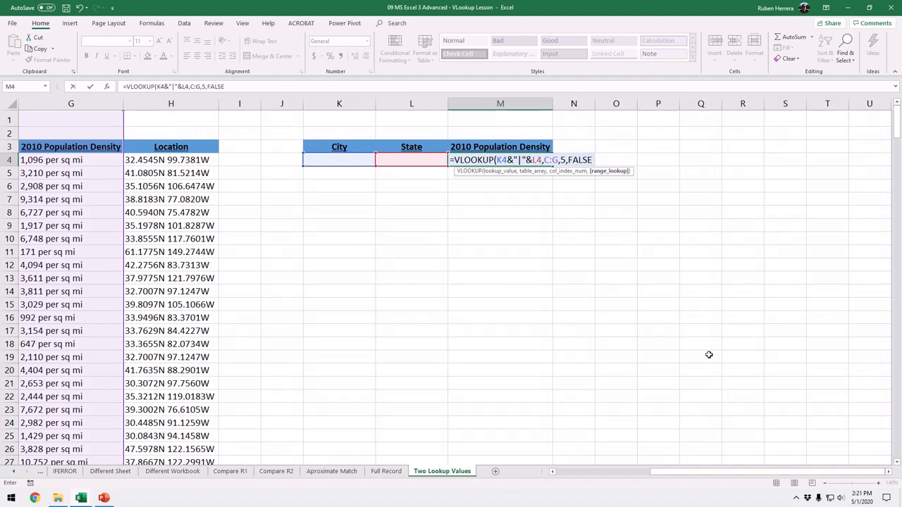
pyautogui.write(')')
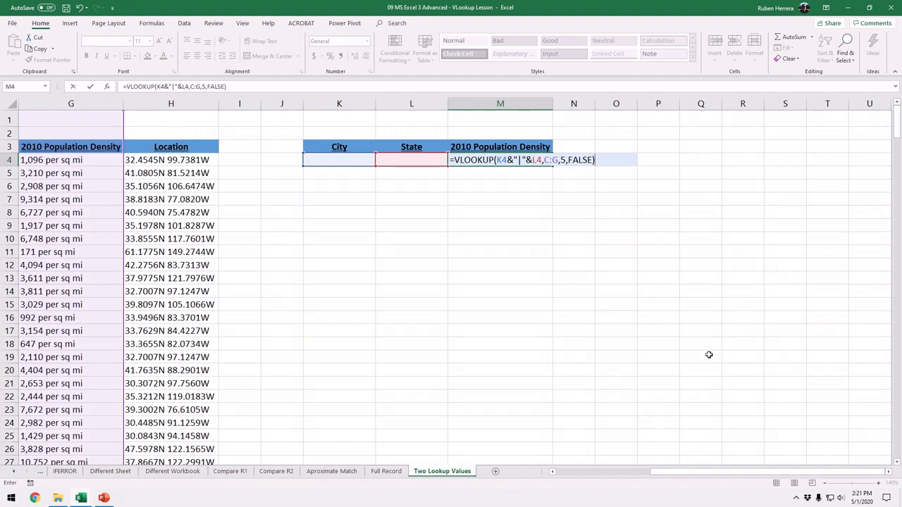
pyautogui.press('Return')
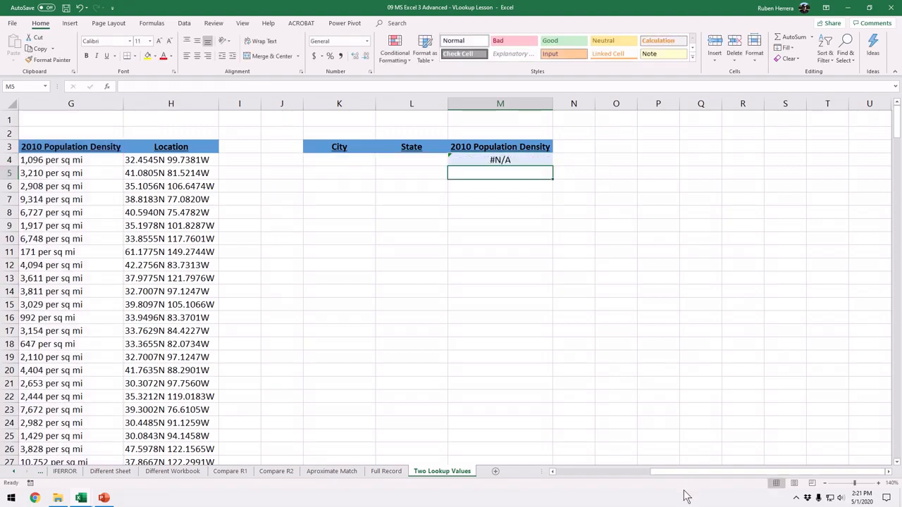
# Step: Enter Abilene as the city in K4 and Texas as the state in L4, with the sheet zoomed to 130%
pyautogui.click(824, 483)
pyautogui.click(825, 484)
pyautogui.click(824, 483)
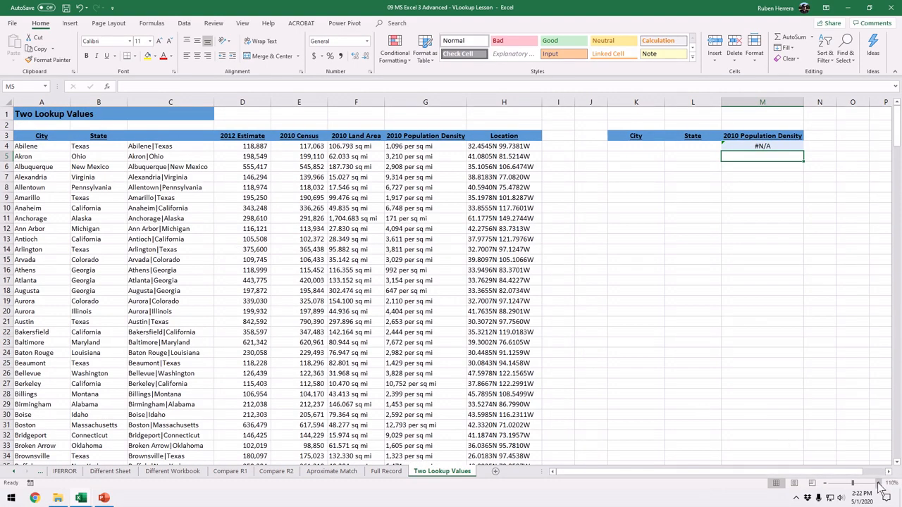
pyautogui.click(878, 484)
pyautogui.scroll(1, 822, 402)
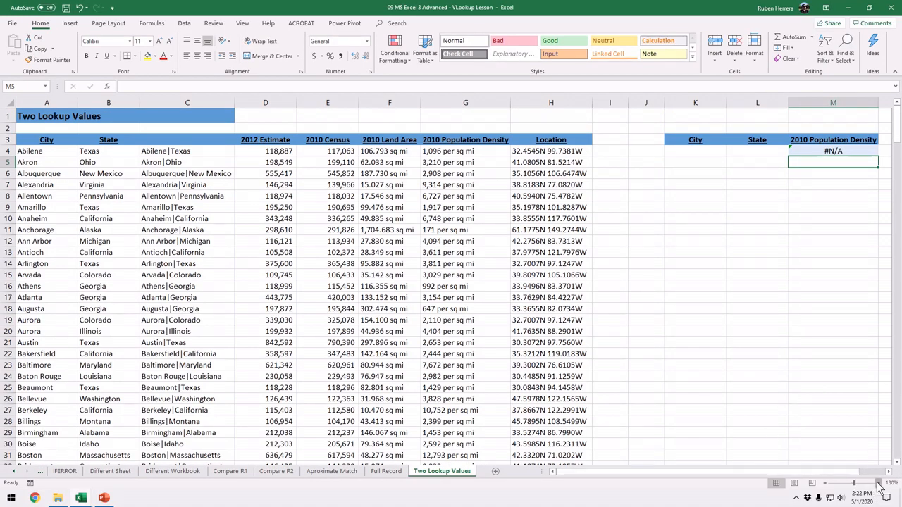
pyautogui.click(878, 483)
pyautogui.scroll(1, 807, 260)
pyautogui.click(696, 158)
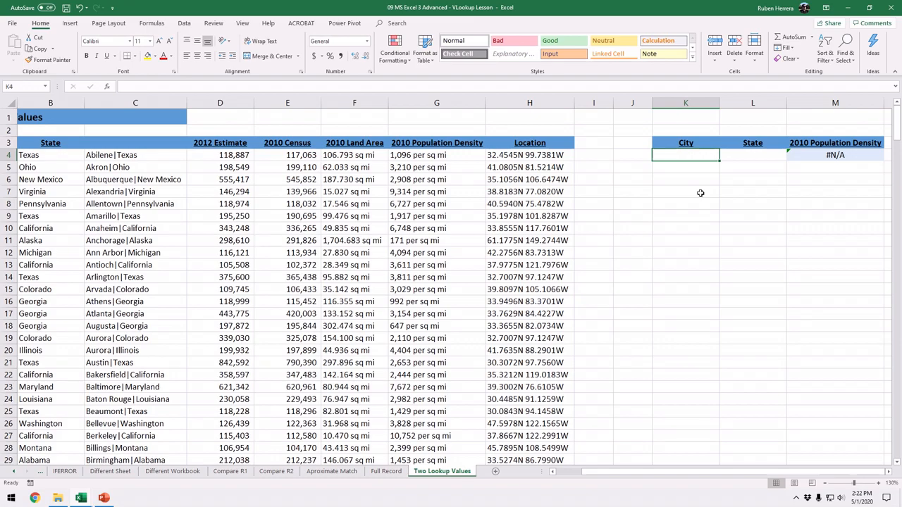
pyautogui.write('Abi')
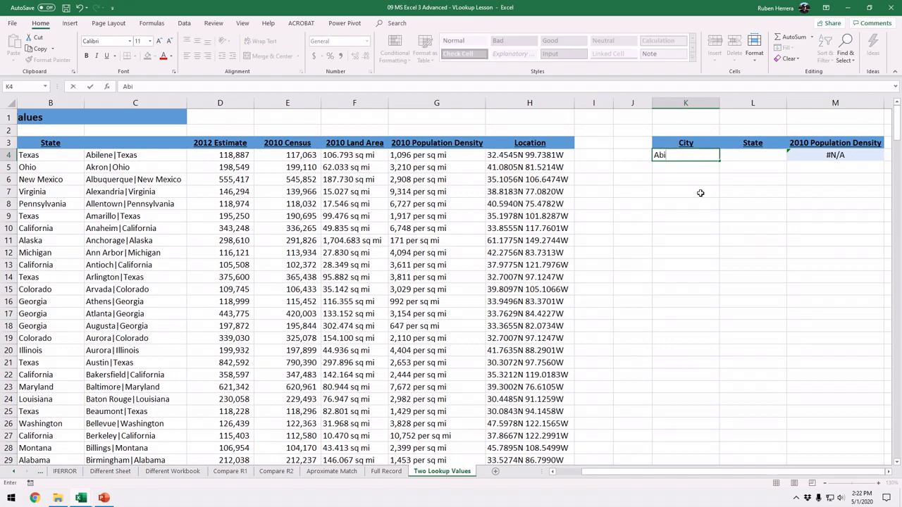
pyautogui.write('lene')
pyautogui.press('Tab')
pyautogui.write('Tex')
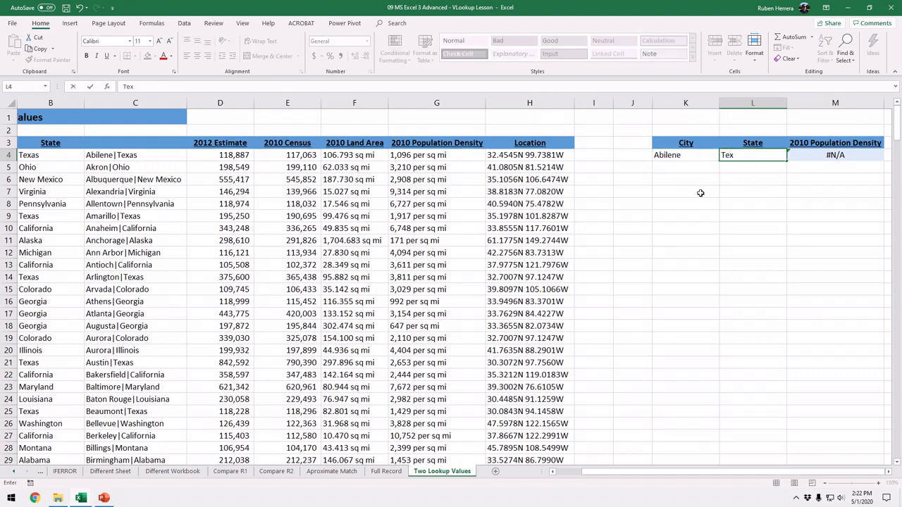
pyautogui.press('Return')
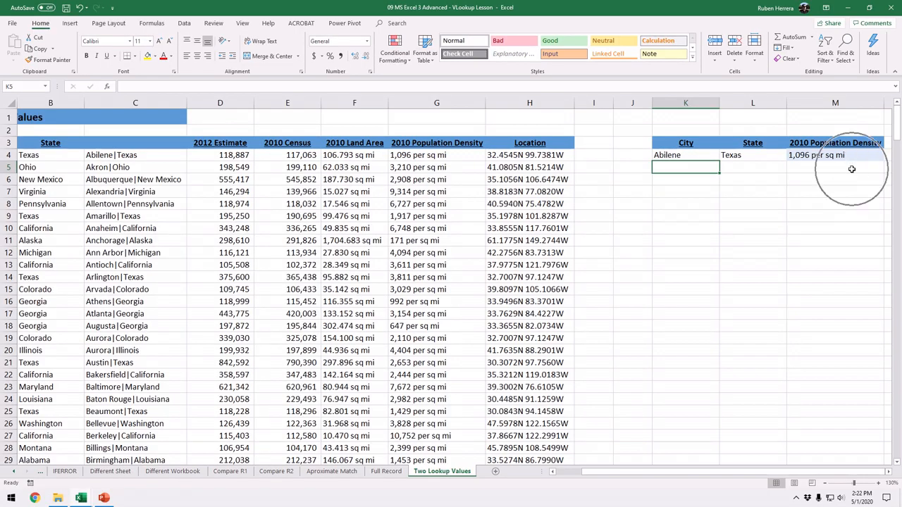
# Step: Test the lookup with a mismatched pair by setting the state in L4 to Colorado, and restore it to Texas
pyautogui.click(757, 159)
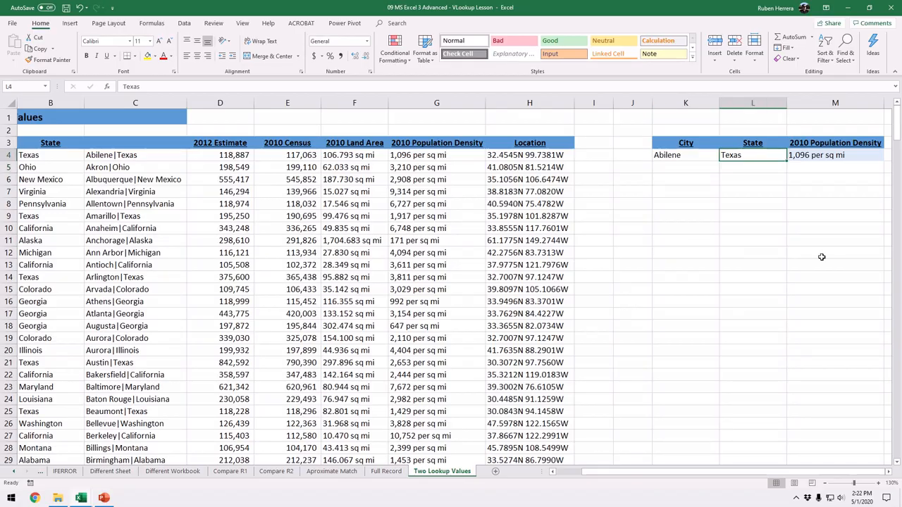
pyautogui.write('Colorad')
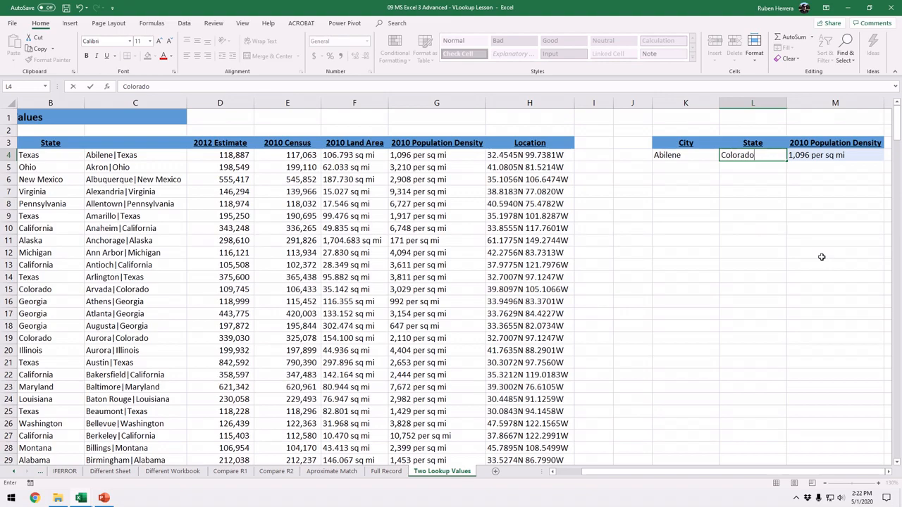
pyautogui.write('o')
pyautogui.press('Return')
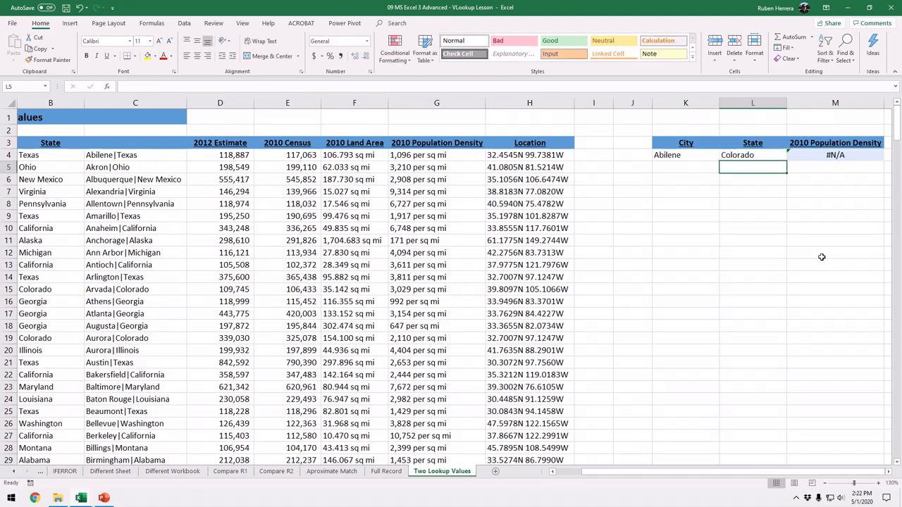
pyautogui.press('Up')
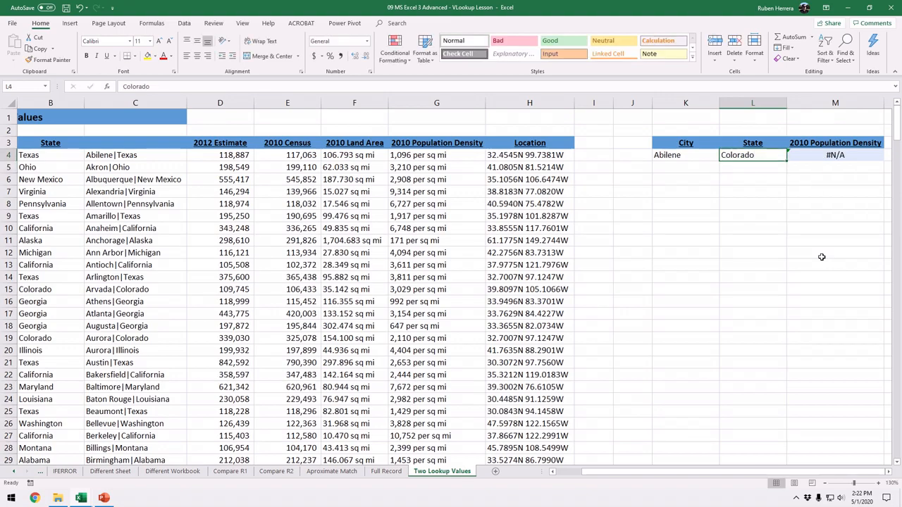
pyautogui.write('Texas')
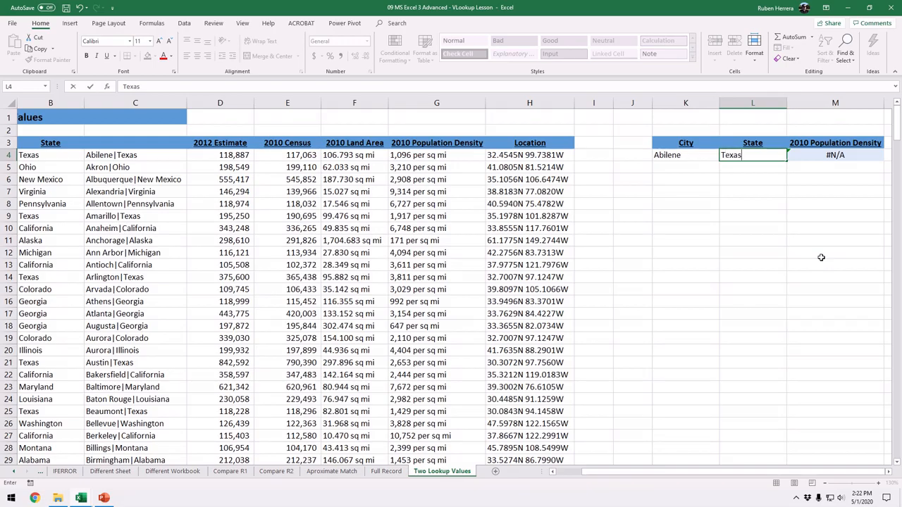
pyautogui.press('Return')
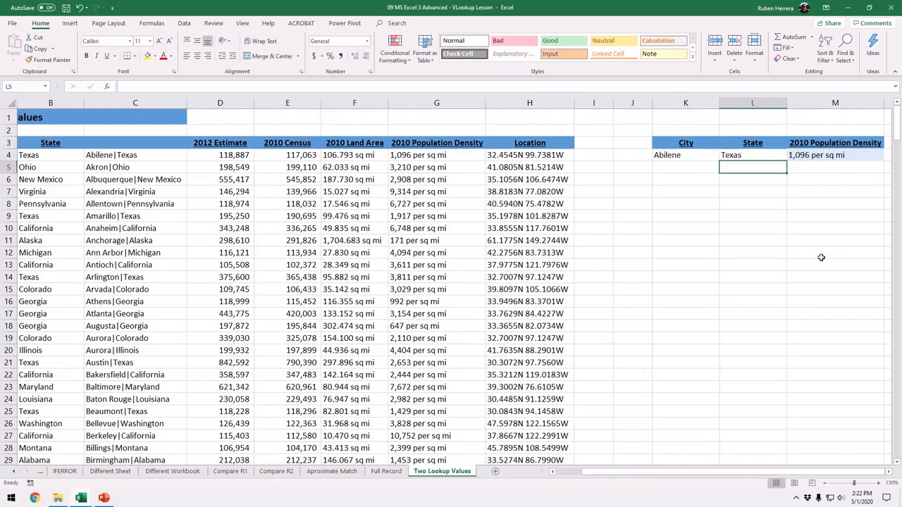
# Step: Enlarge the sheet to 160% and open the VLOOKUP formula in M4 to review its arguments
pyautogui.click(887, 472)
pyautogui.click(887, 473)
pyautogui.click(887, 472)
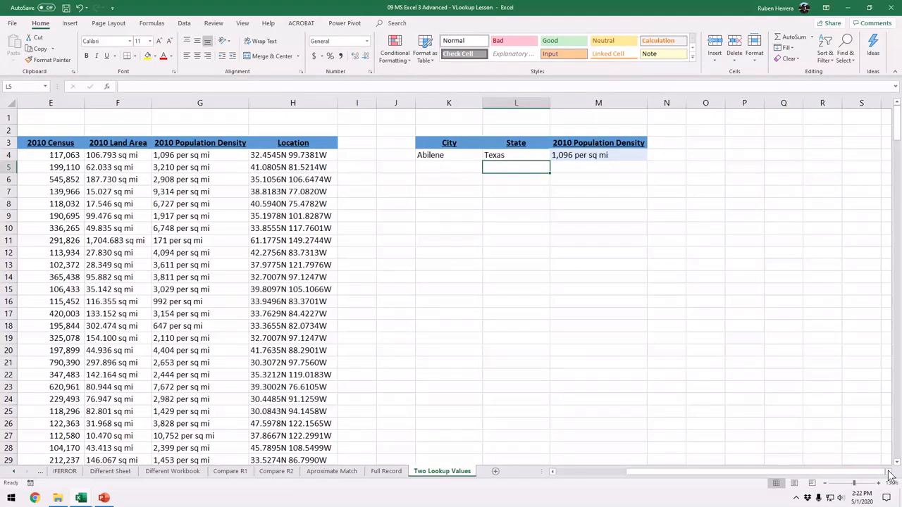
pyautogui.click(887, 472)
pyautogui.click(540, 154)
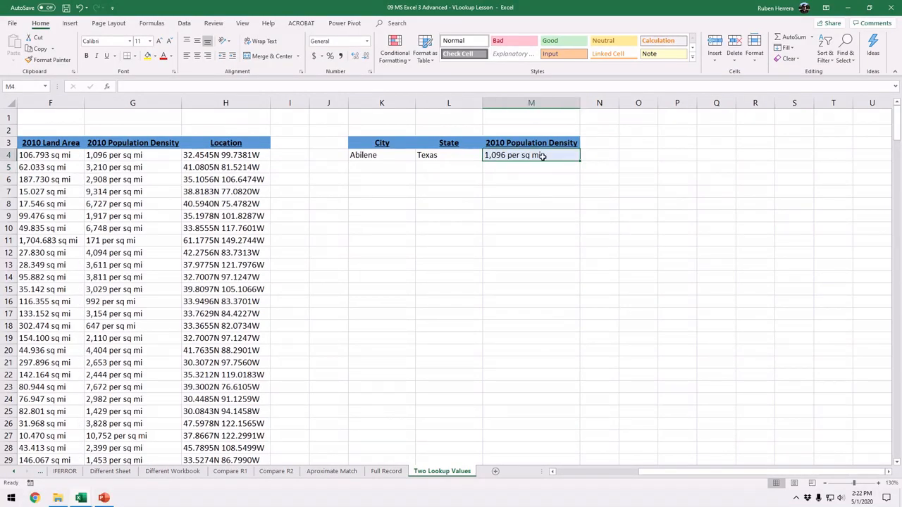
pyautogui.click(878, 483)
pyautogui.click(879, 483)
pyautogui.click(878, 484)
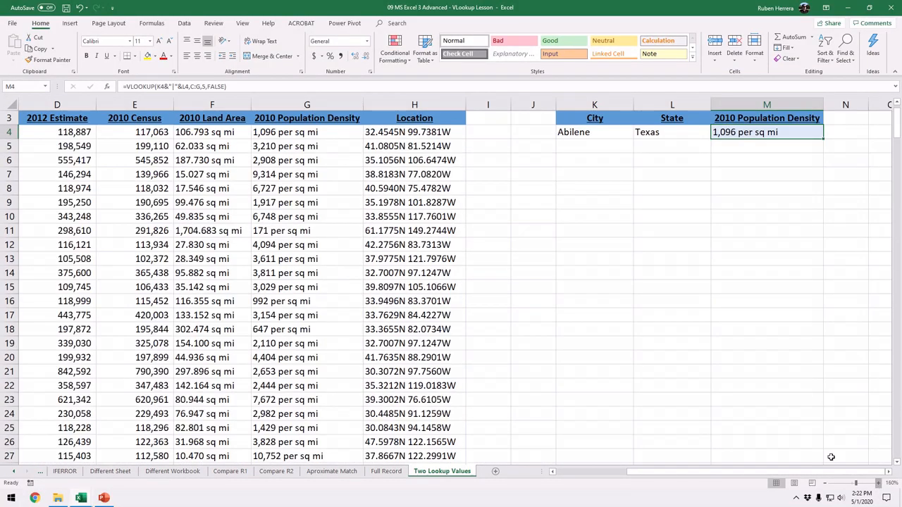
pyautogui.click(887, 472)
pyautogui.click(887, 472)
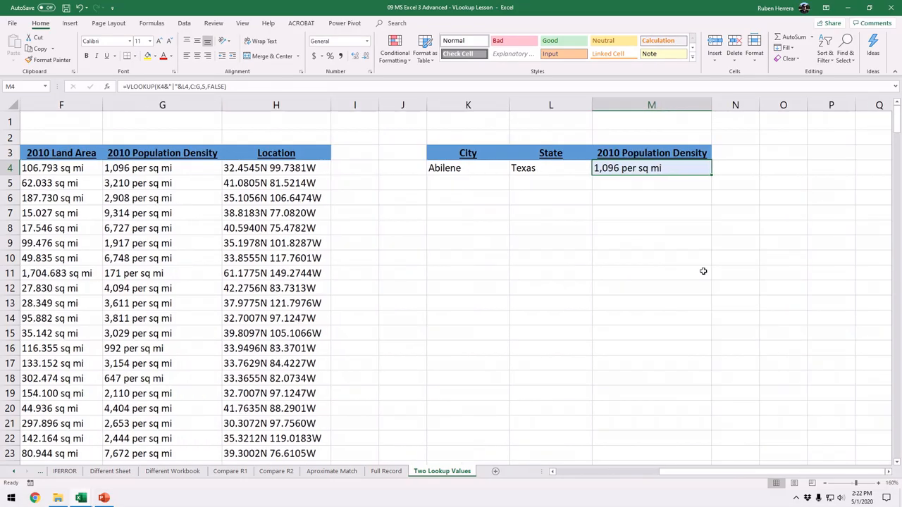
pyautogui.doubleClick(666, 168)
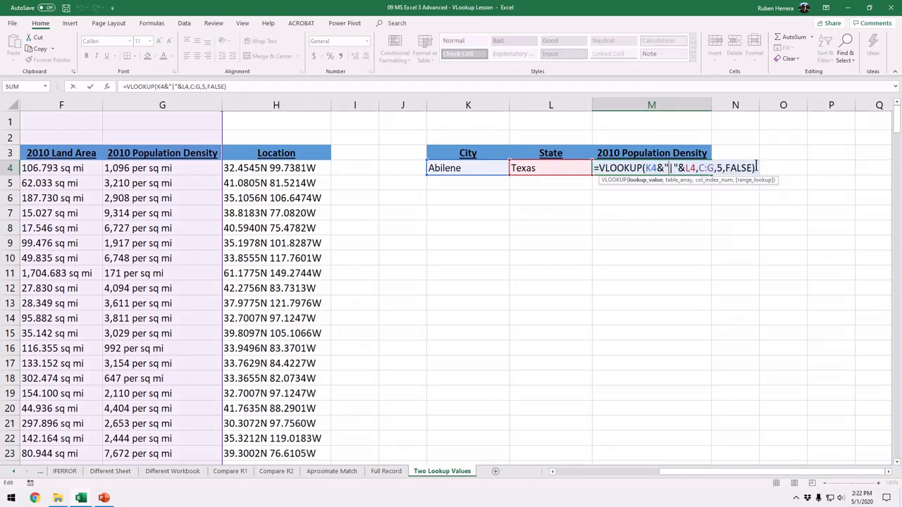